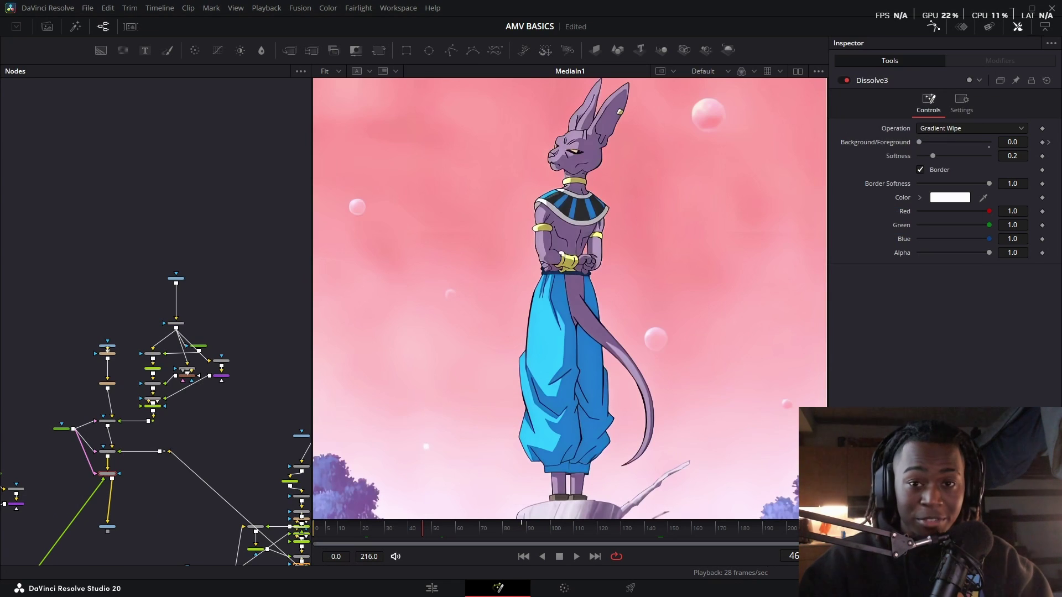
# Zoom into the node graph and select MediaIn2 to show its BEERUS STANDING 2.png settings
pyautogui.scroll(4, 175, 278)
pyautogui.click(176, 278)
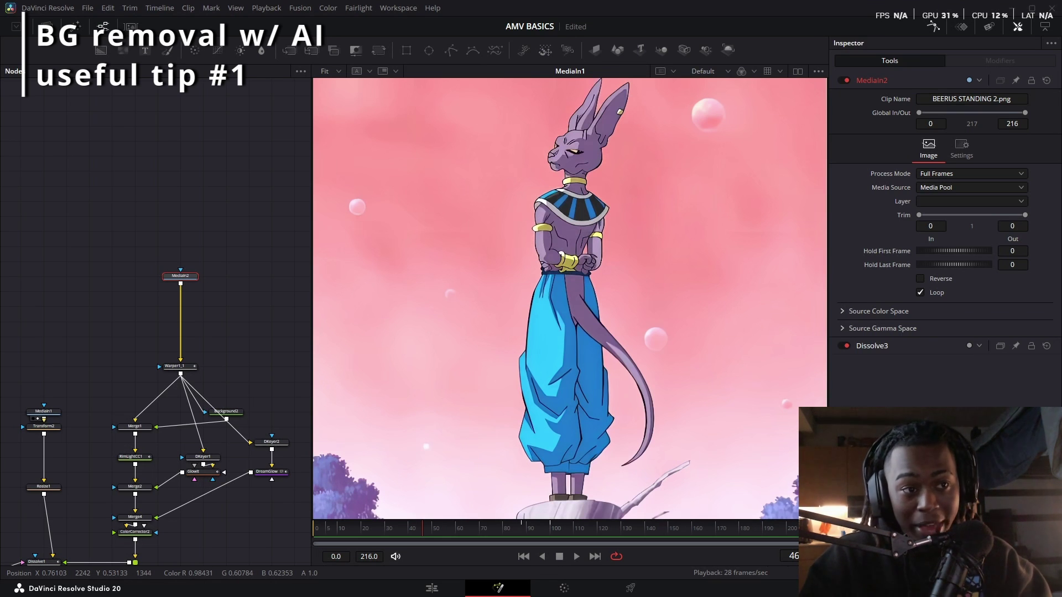
# Look over Akascape's rembg background-removal plugin on the YouTube channel
pyautogui.hotkey('alt', 'Tab')
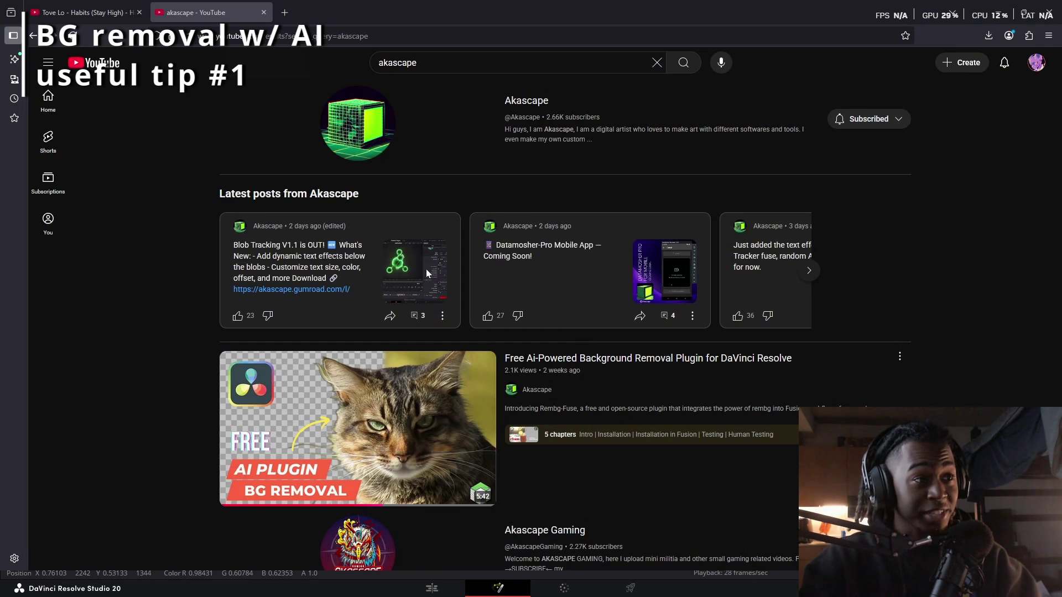
pyautogui.scroll(-1, 608, 332)
pyautogui.moveTo(620, 338)
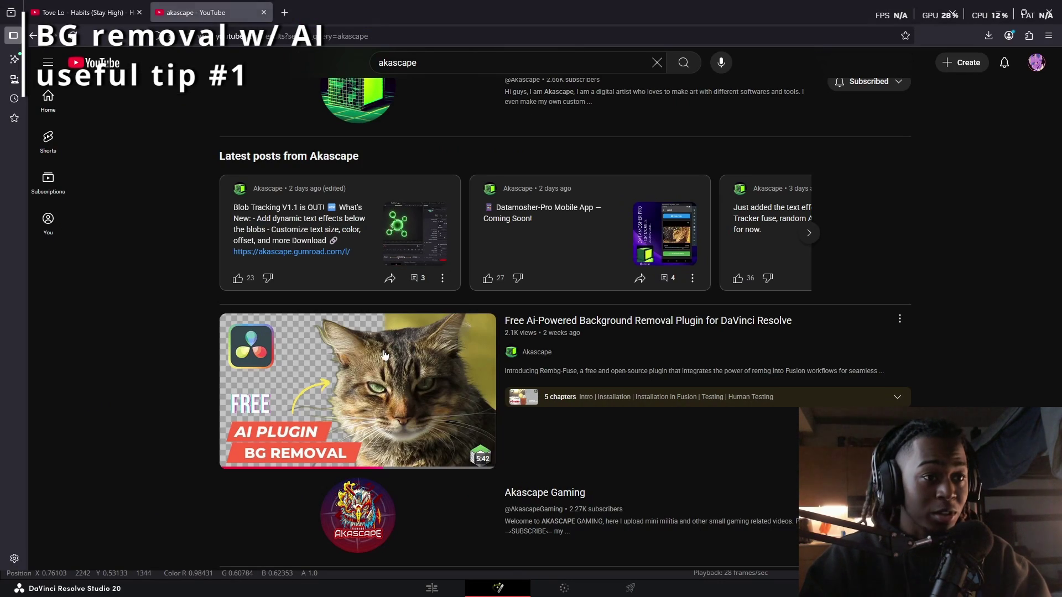
# Back in Fusion, add a Magic Mask node after MediaIn2 via the 'magic' tool search
pyautogui.hotkey('alt', 'Tab')
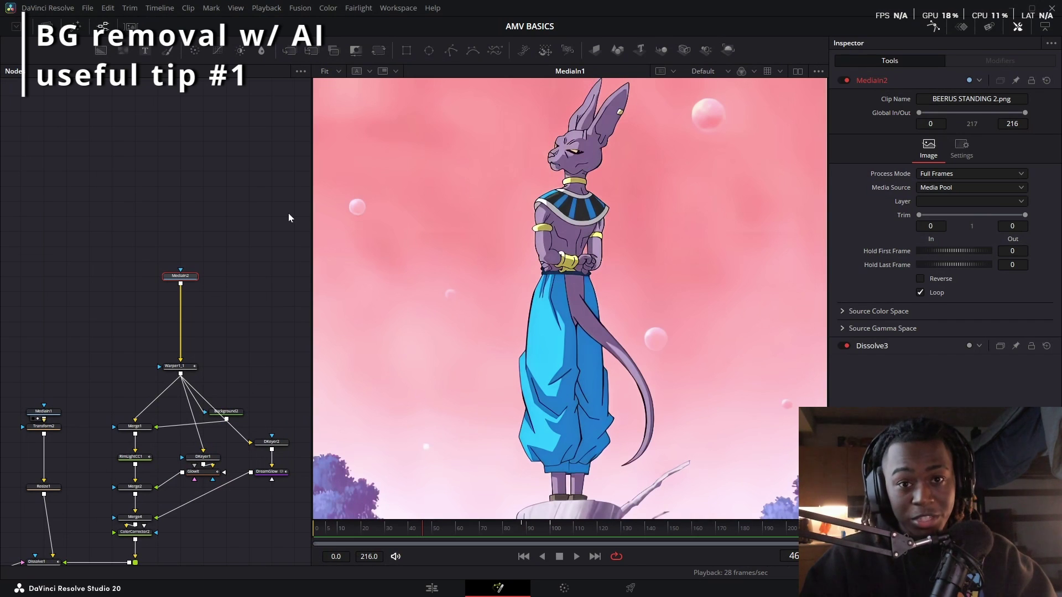
pyautogui.hotkey('shift', 'space')
pyautogui.write('magic')
pyautogui.press('Return')
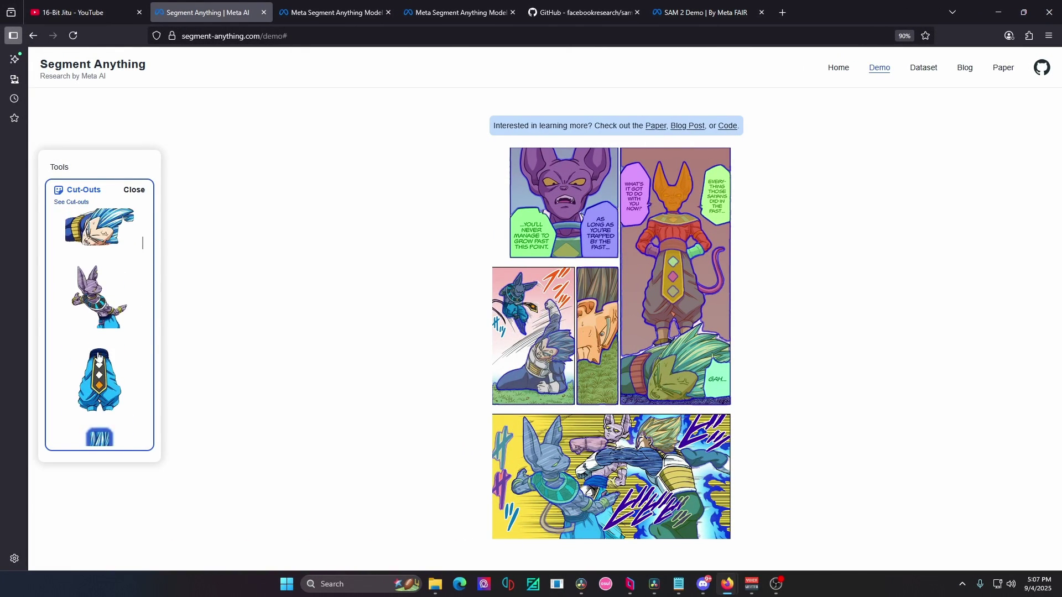
pyautogui.scroll(4, 98, 357)
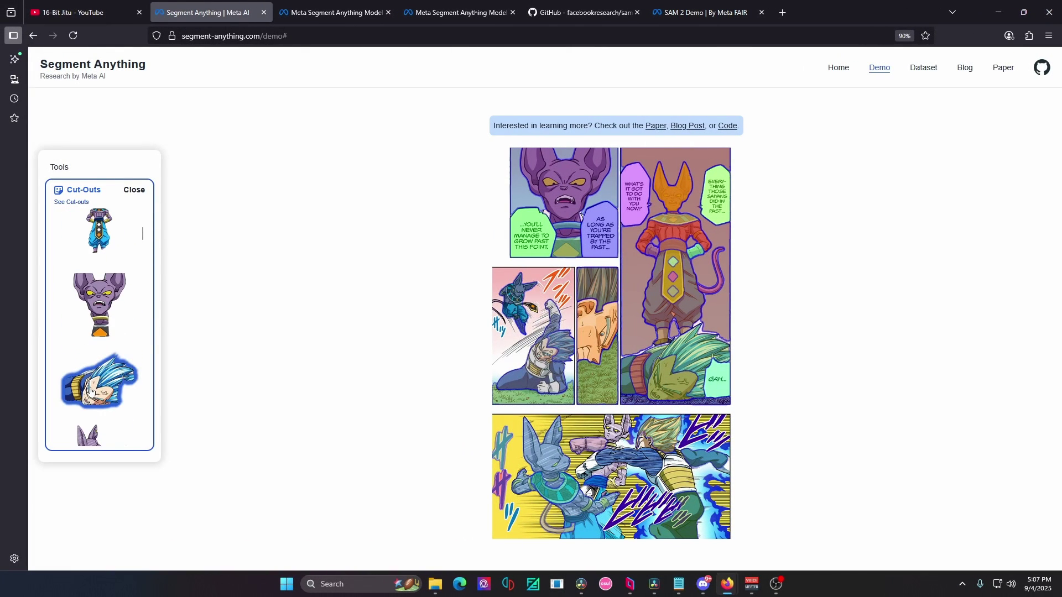
# Open the blue-haired character cut-out in a new tab at full size, then return to the demo
pyautogui.rightClick(89, 392)
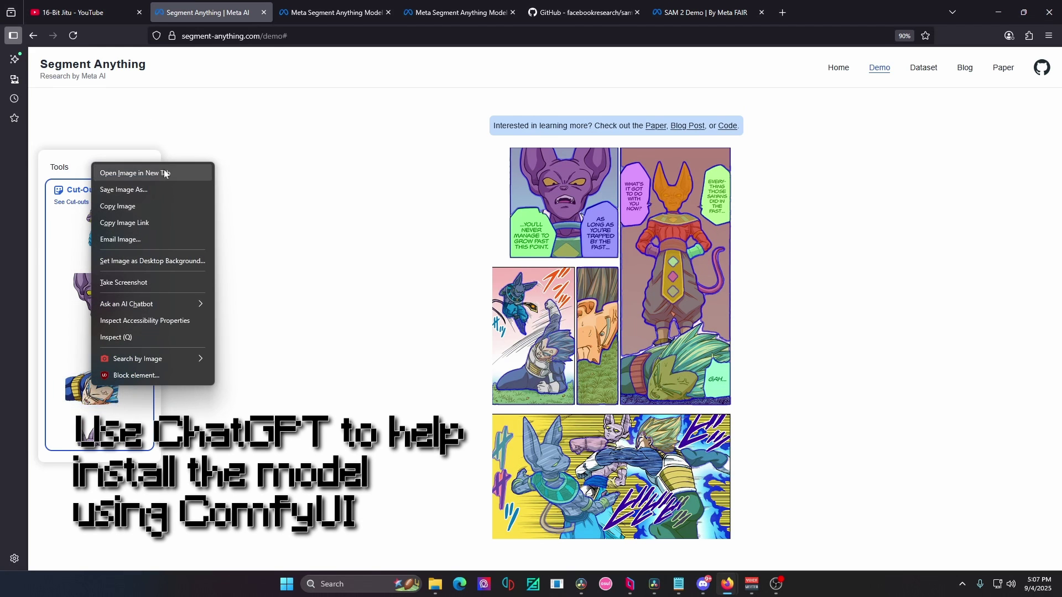
pyautogui.click(164, 174)
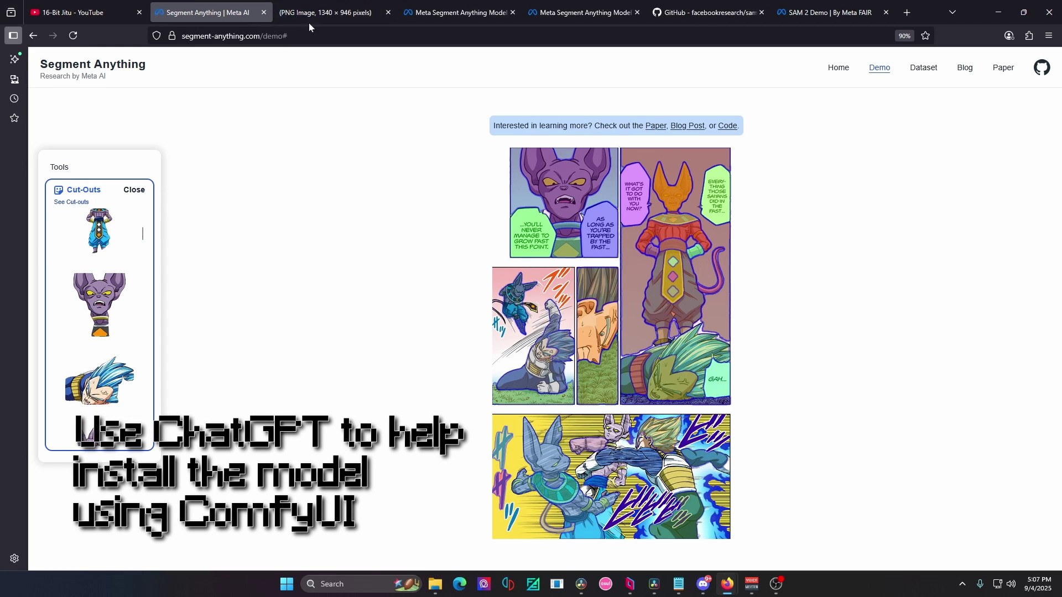
pyautogui.click(332, 12)
pyautogui.click(209, 7)
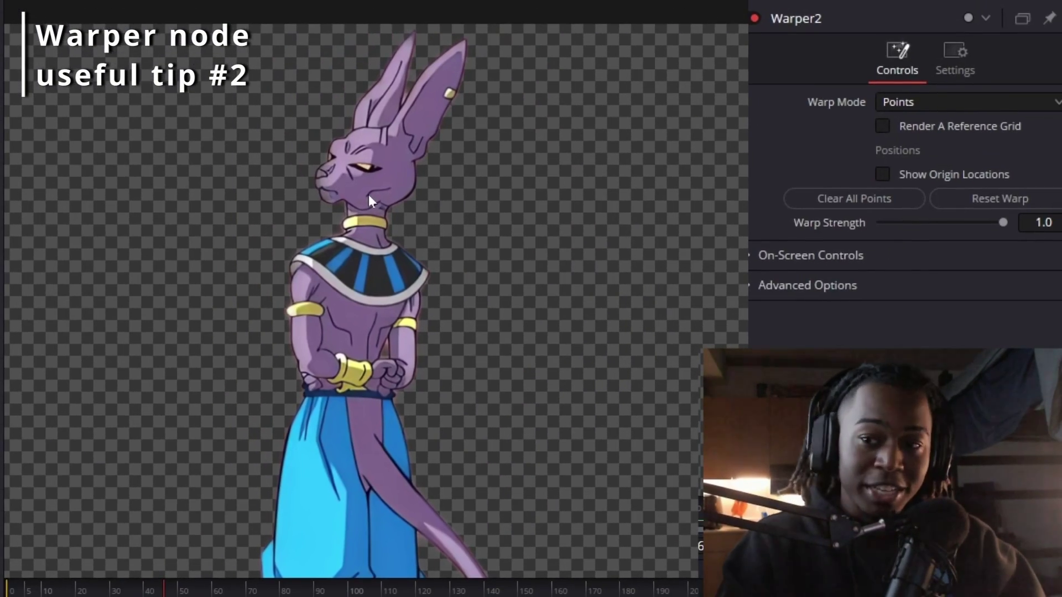
# Test-warp the character by dragging the eye point, then undo it
pyautogui.moveTo(368, 195); pyautogui.dragTo(364, 120)
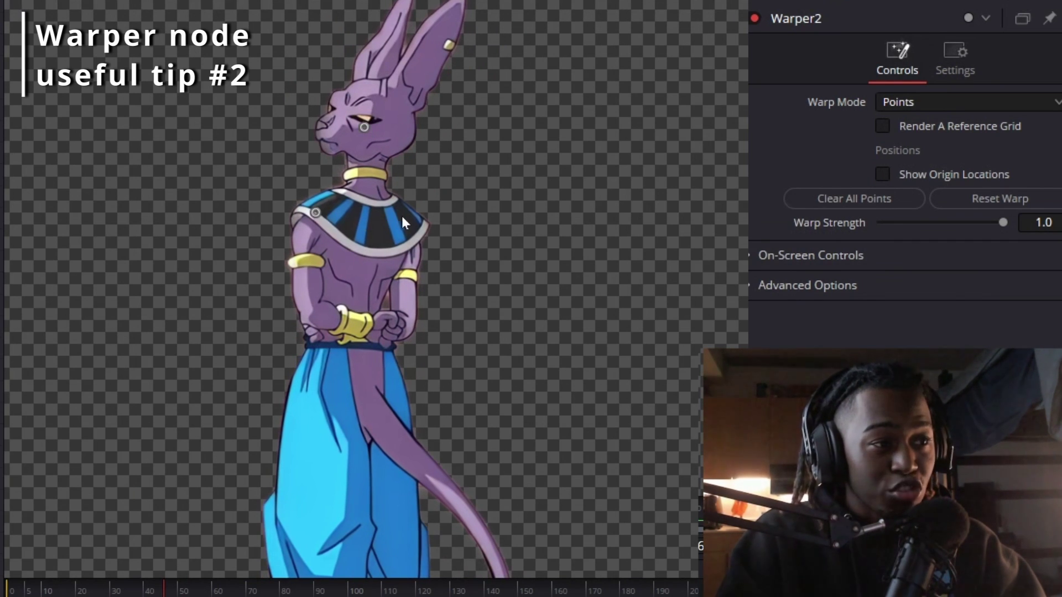
pyautogui.moveTo(362, 127); pyautogui.dragTo(290, 95)
pyautogui.hotkey('ctrl', 'z')
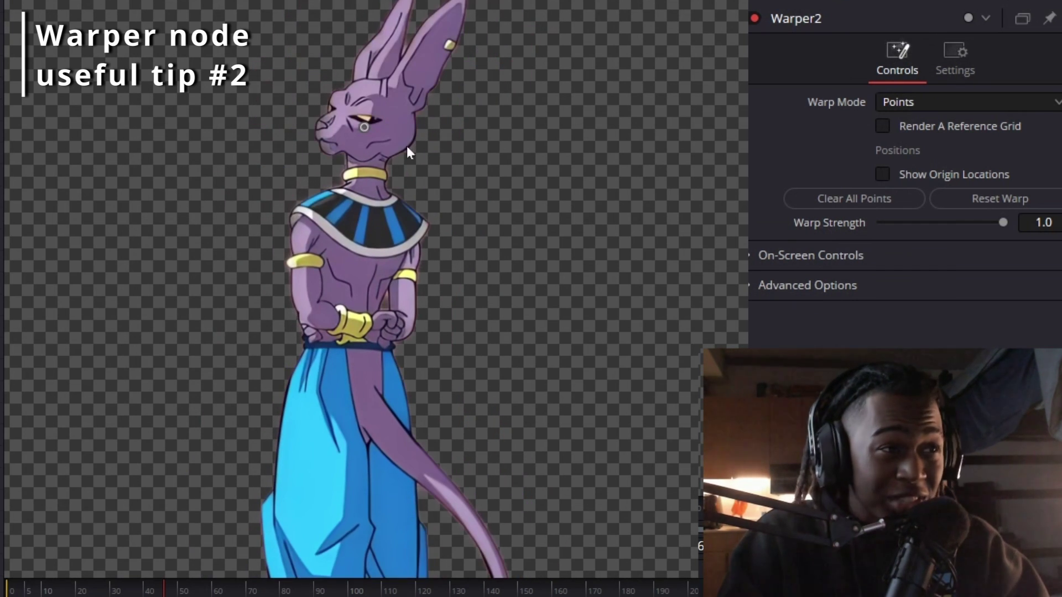
# Pull the chest point down to stretch the collar and lift the right ear tip
pyautogui.scroll(-2, 317, 248)
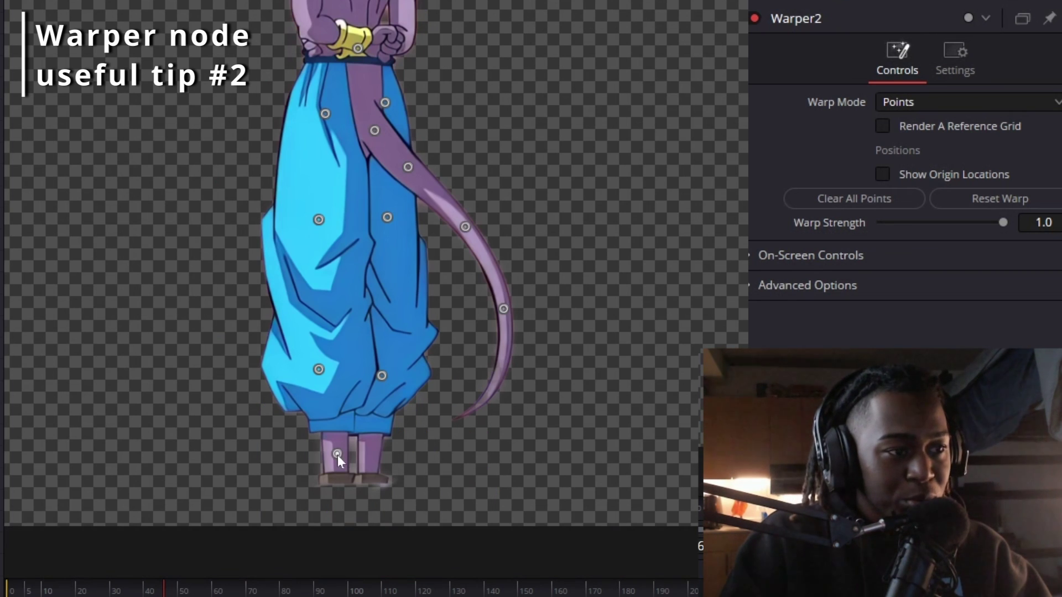
pyautogui.scroll(2, 338, 456)
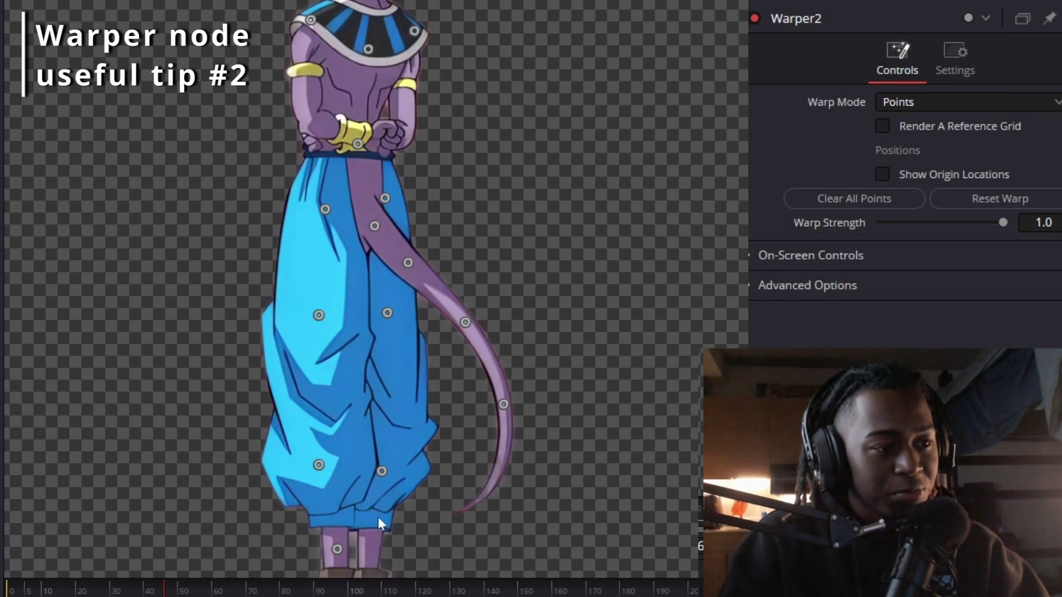
pyautogui.scroll(3, 278, 248)
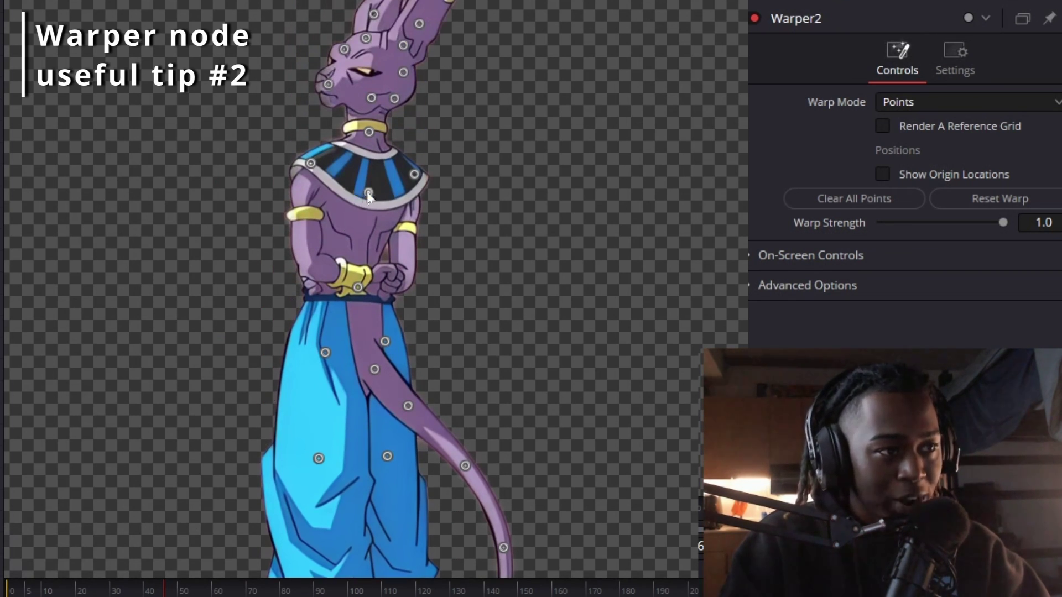
pyautogui.moveTo(368, 193); pyautogui.dragTo(362, 217)
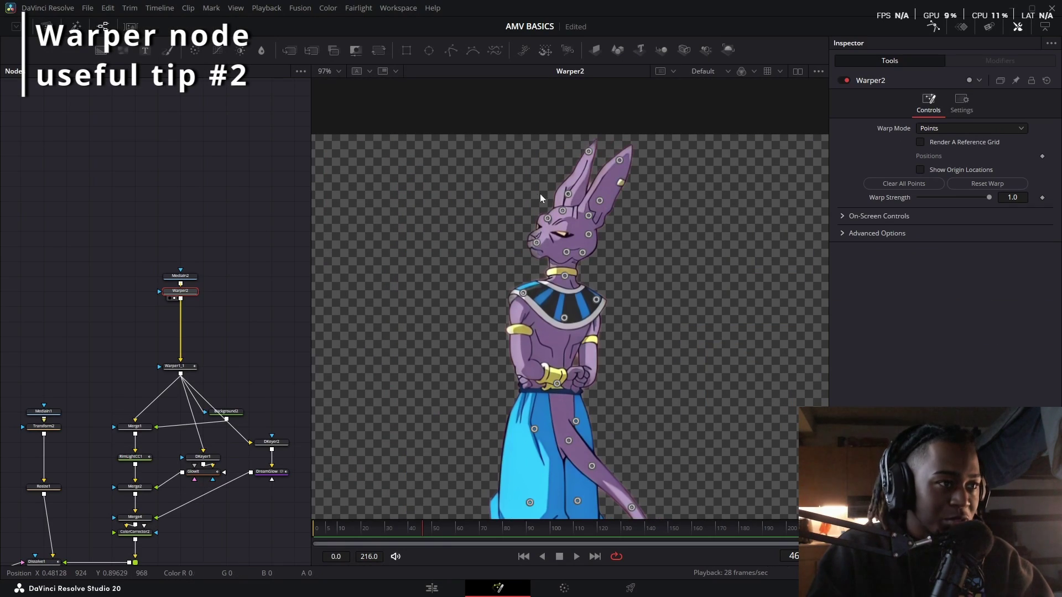
pyautogui.scroll(2, 545, 198)
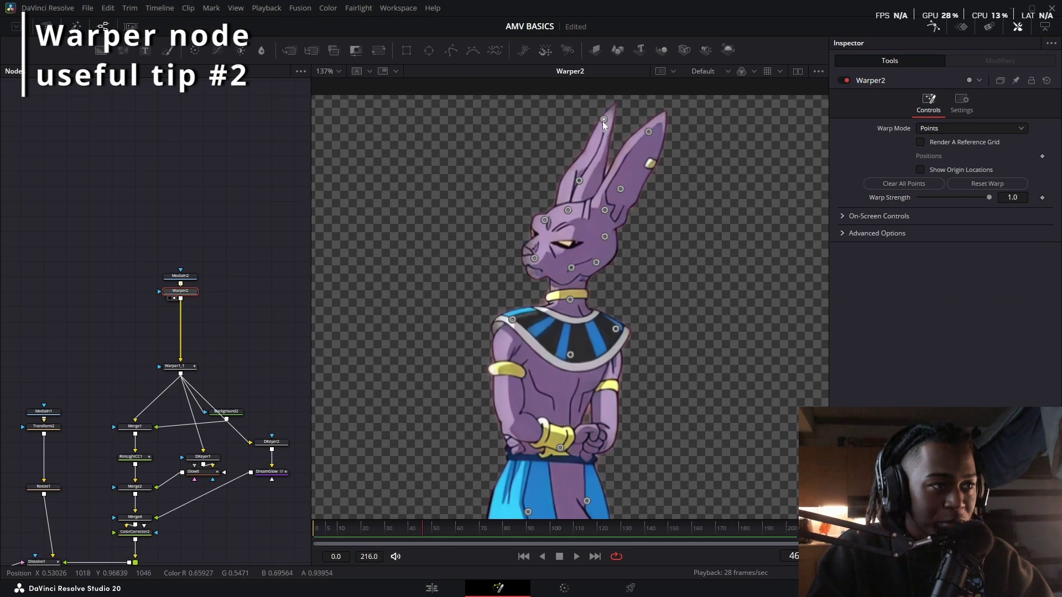
pyautogui.moveTo(648, 131); pyautogui.dragTo(659, 135)
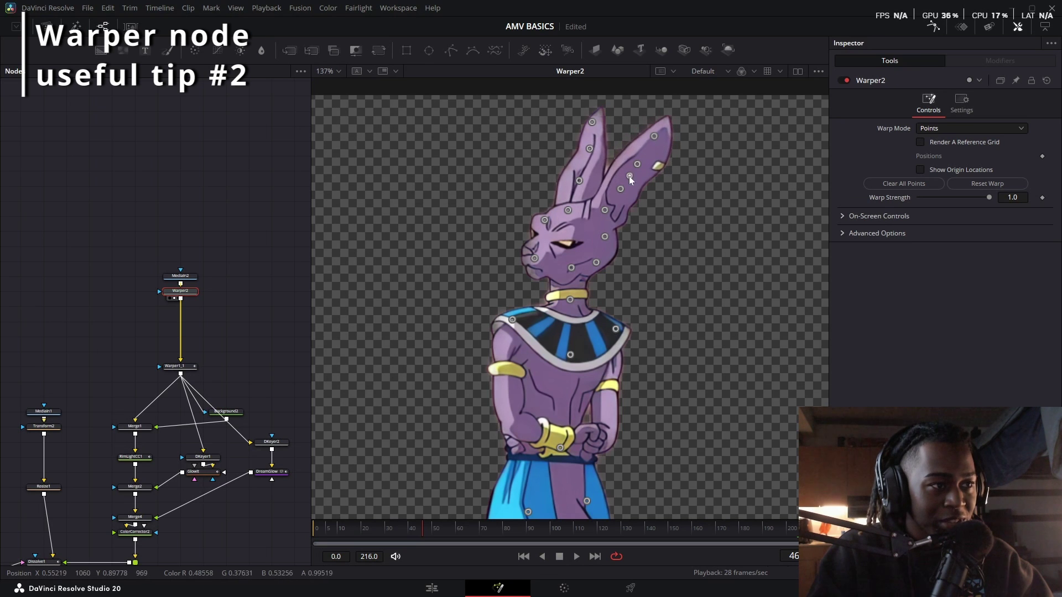
pyautogui.scroll(-3, 573, 306)
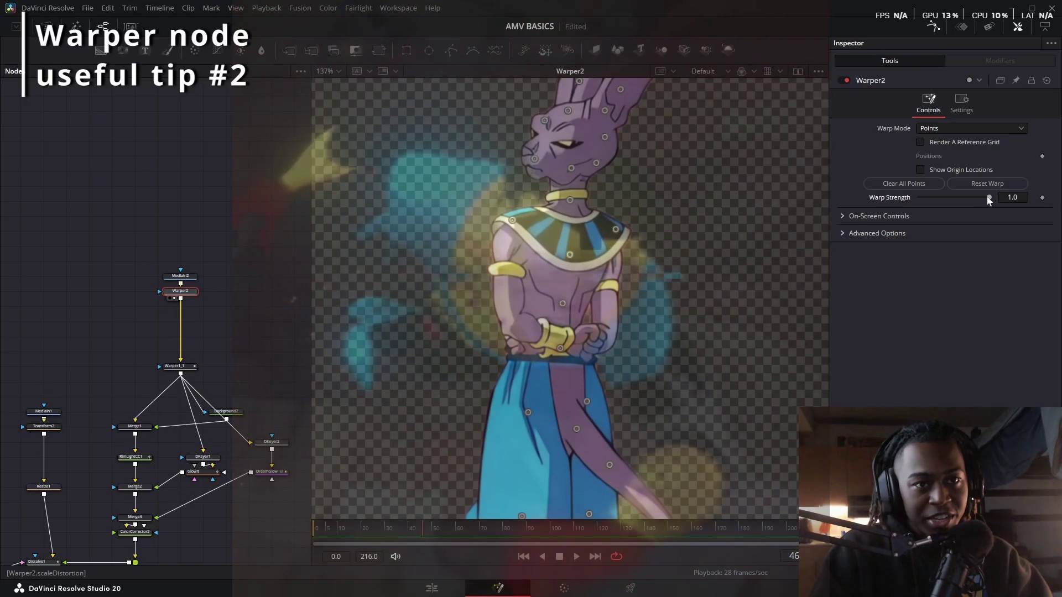
# Scrub Warp Strength between 0 and about 0.7 to compare the face, then zoom into the eye
pyautogui.moveTo(989, 200); pyautogui.dragTo(828, 241)
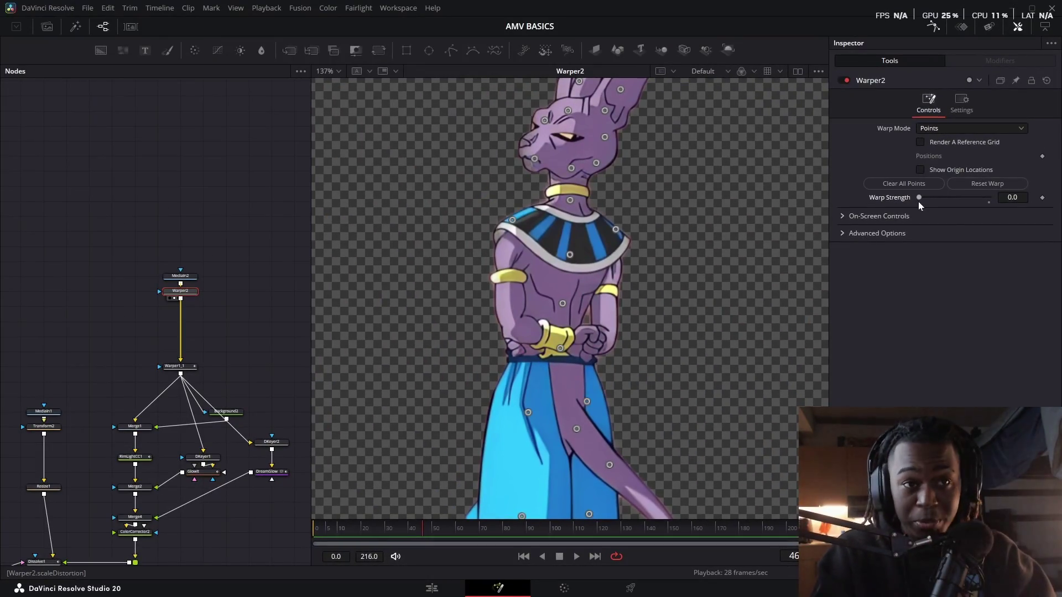
pyautogui.moveTo(918, 199); pyautogui.dragTo(1031, 211)
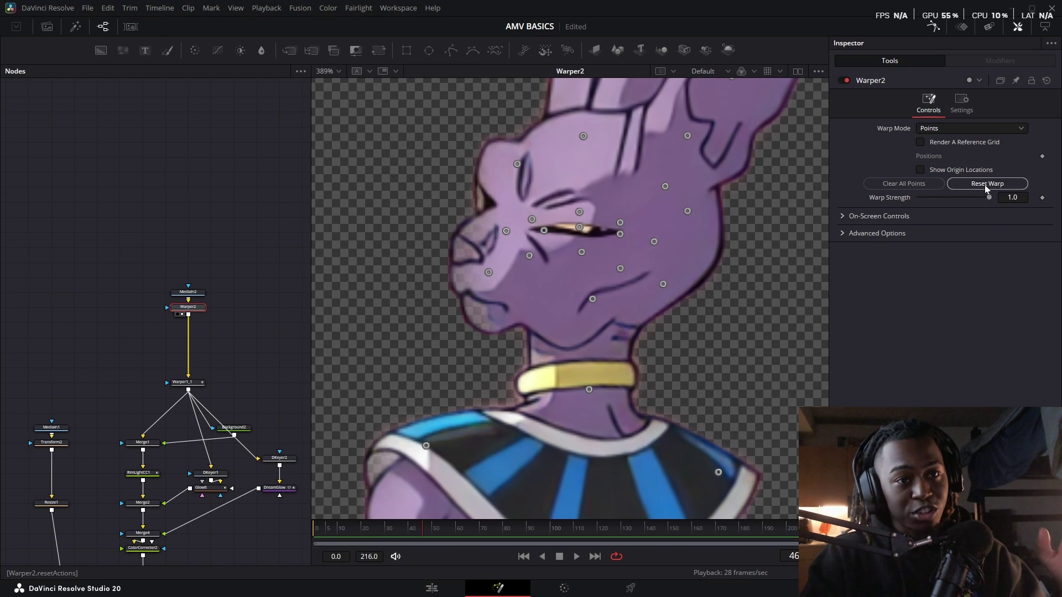
pyautogui.moveTo(990, 198); pyautogui.dragTo(803, 234)
pyautogui.scroll(-2, 599, 287)
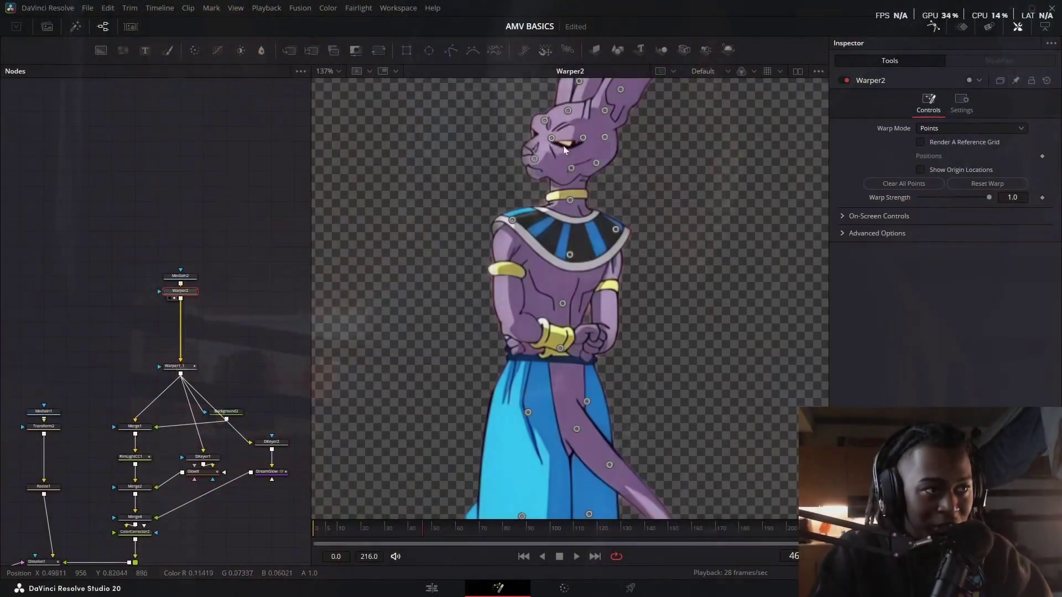
pyautogui.scroll(12, 556, 146)
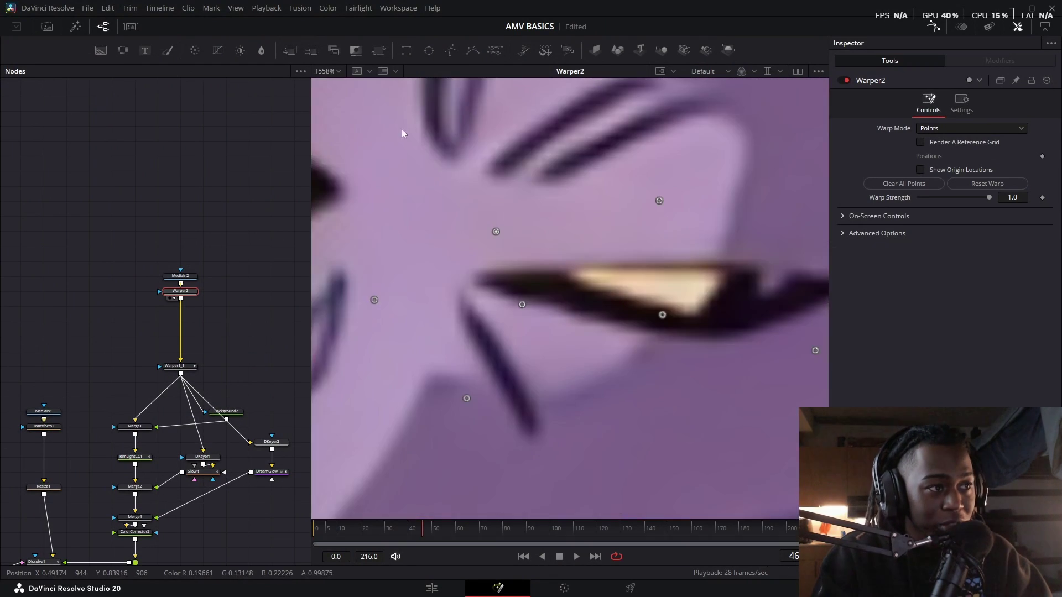
pyautogui.scroll(-7, 681, 288)
pyautogui.scroll(5, 708, 255)
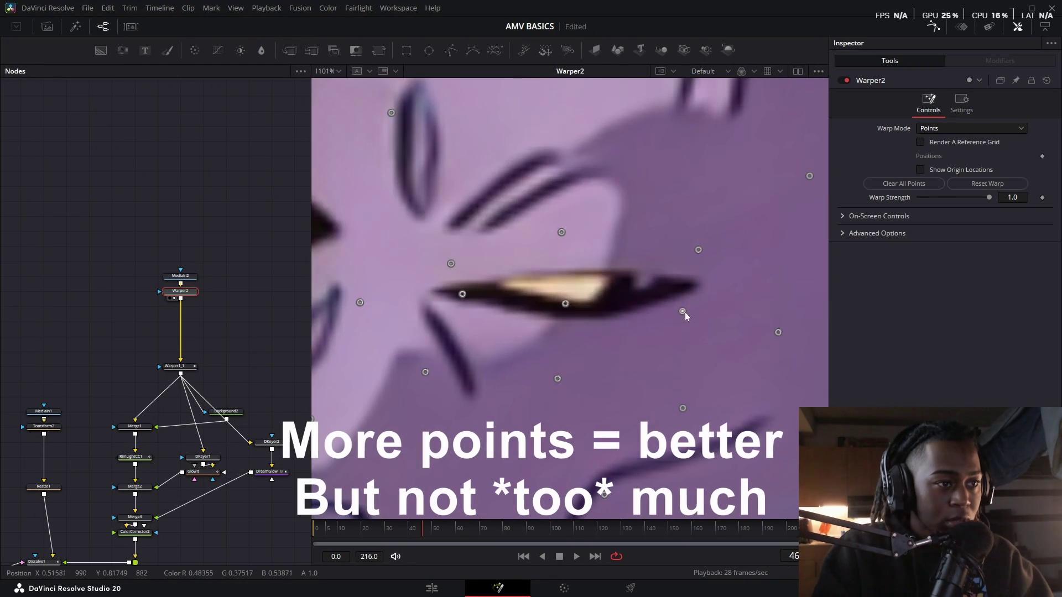
pyautogui.scroll(-6, 709, 259)
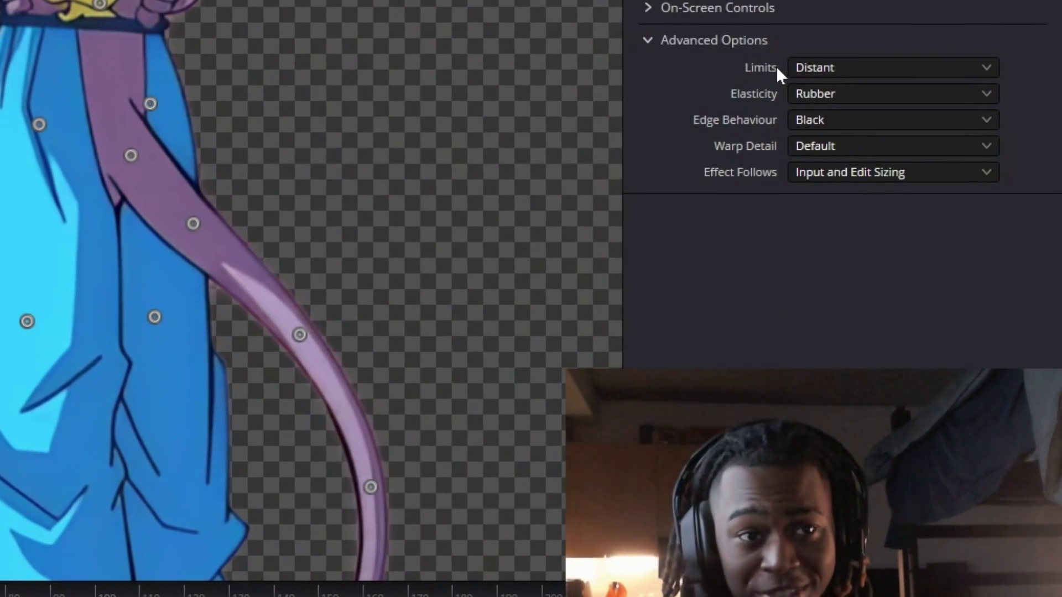
# Set Warper2 elasticity to Rubber, Warp Detail to Better, and warp strength back to 1.0
pyautogui.click(809, 93)
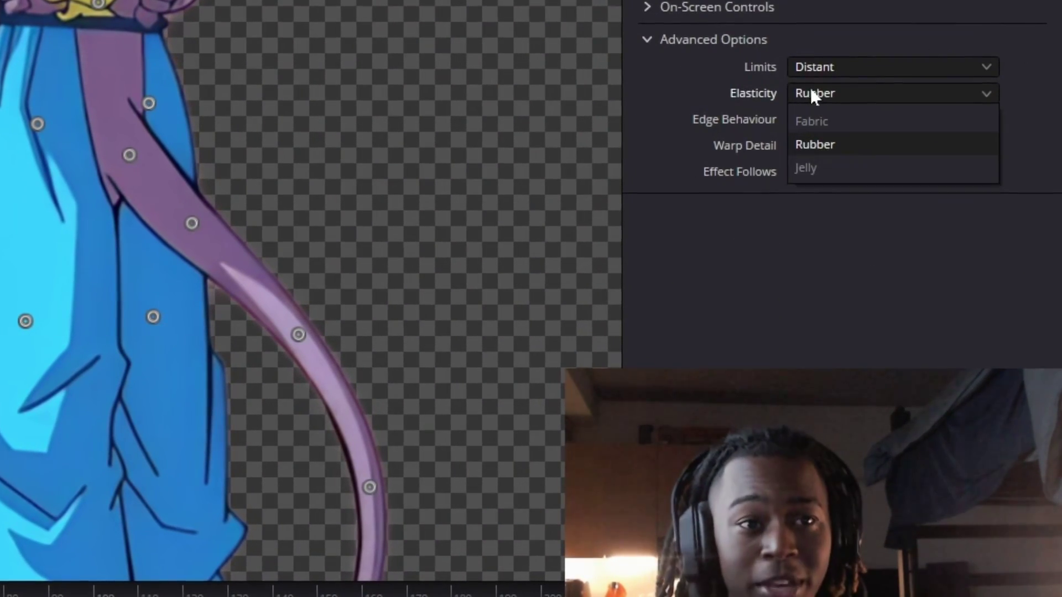
pyautogui.click(827, 121)
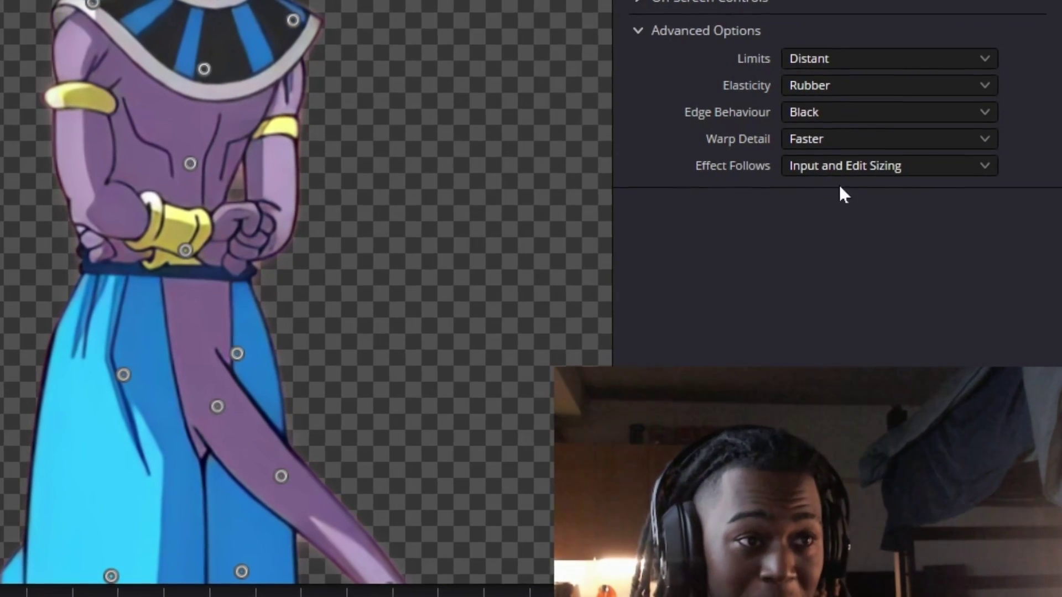
pyautogui.click(817, 143)
pyautogui.click(808, 215)
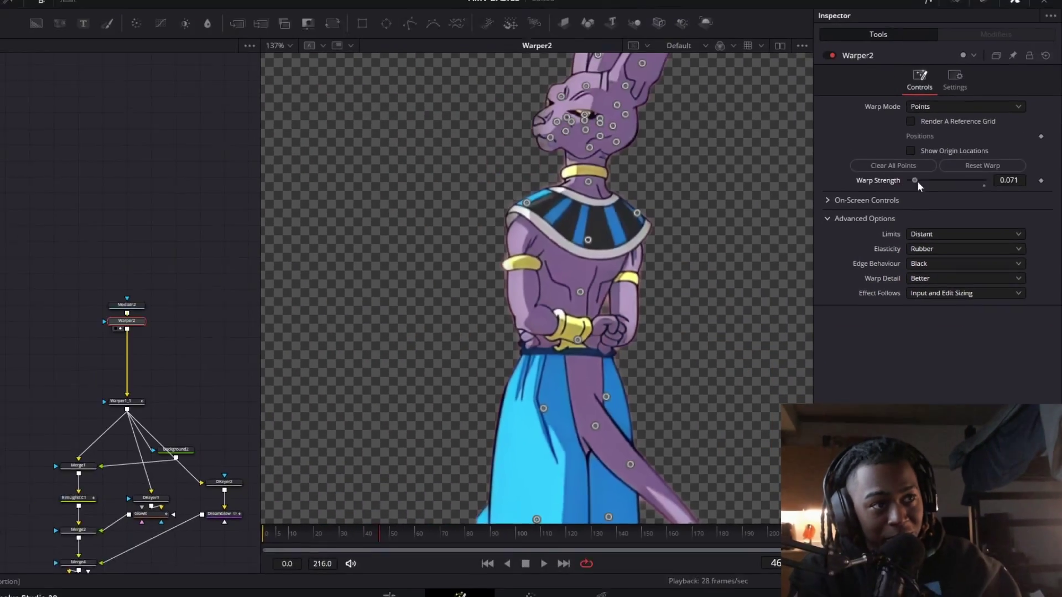
pyautogui.moveTo(914, 181); pyautogui.dragTo(983, 180)
pyautogui.click(934, 276)
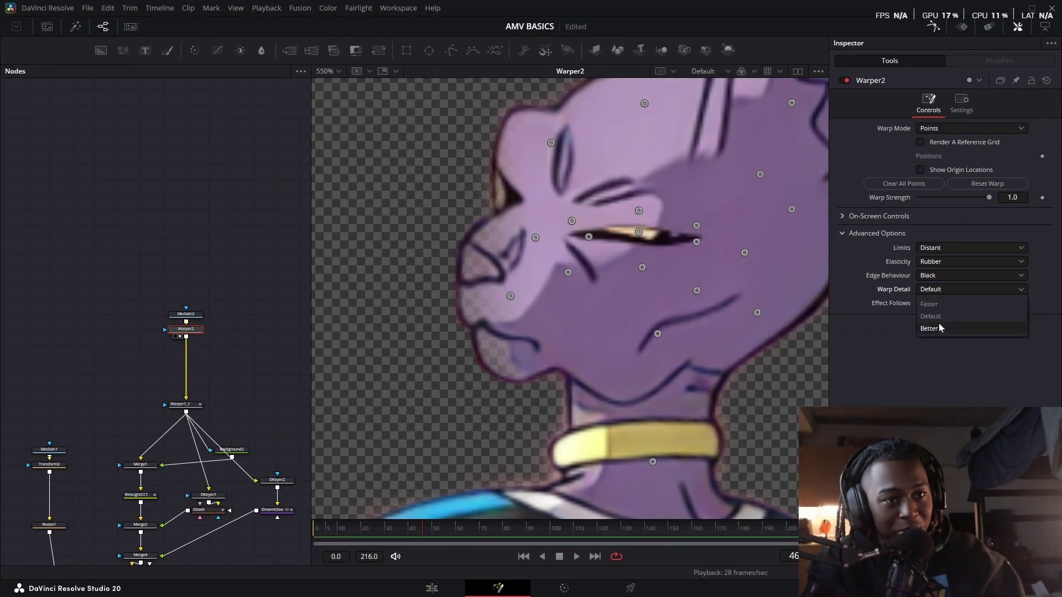
pyautogui.click(932, 307)
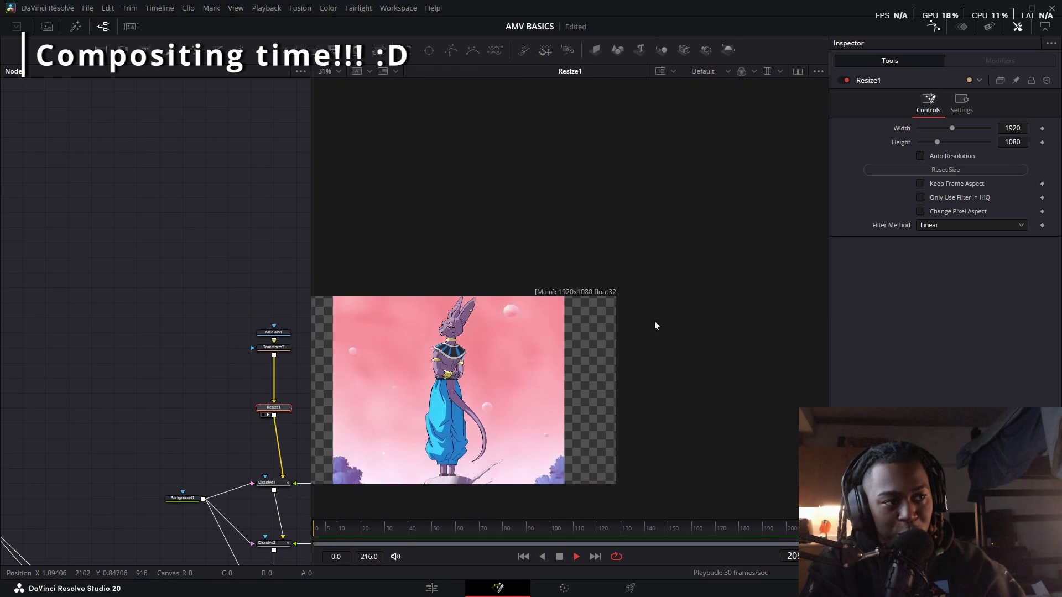
# Add Background3 beside Warper1_1_1 and connect both into Merge7
pyautogui.scroll(2, 654, 325)
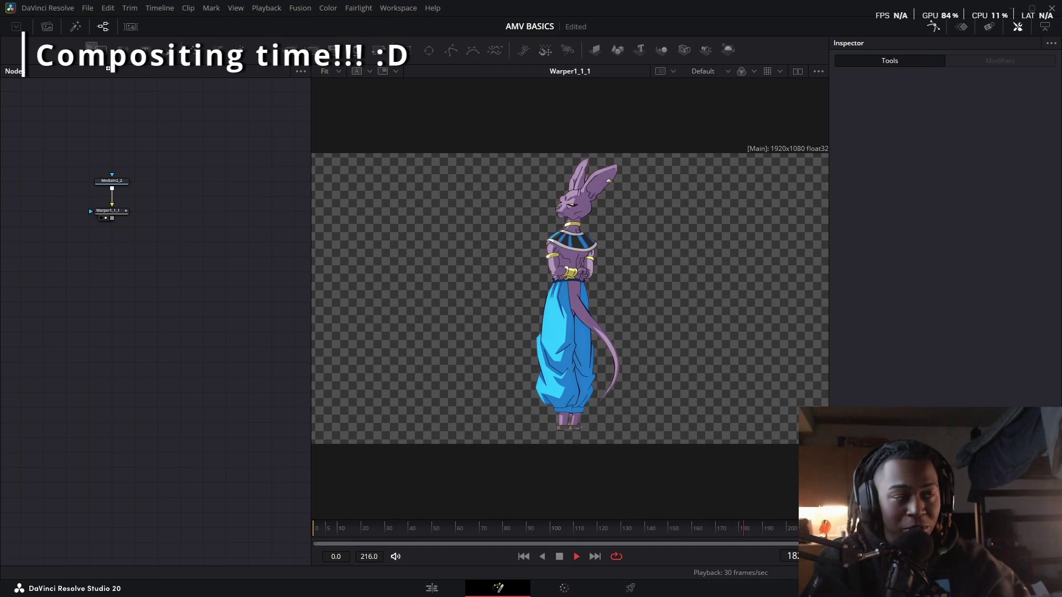
pyautogui.click(171, 264)
pyautogui.moveTo(132, 212); pyautogui.dragTo(150, 283)
pyautogui.moveTo(158, 209); pyautogui.dragTo(138, 339)
pyautogui.scroll(3, 171, 220)
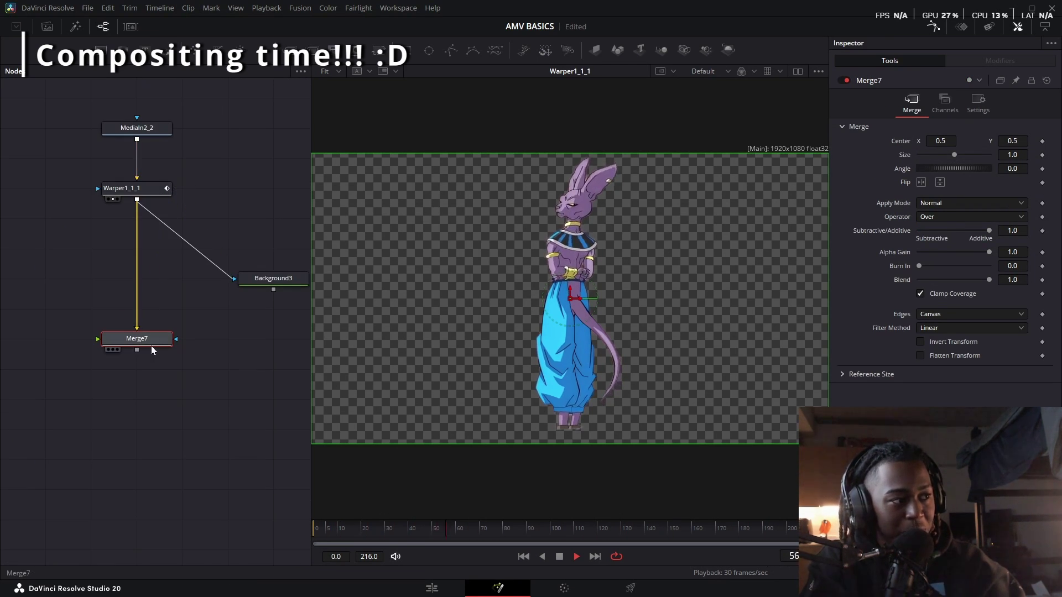
pyautogui.moveTo(273, 290); pyautogui.dragTo(608, 363)
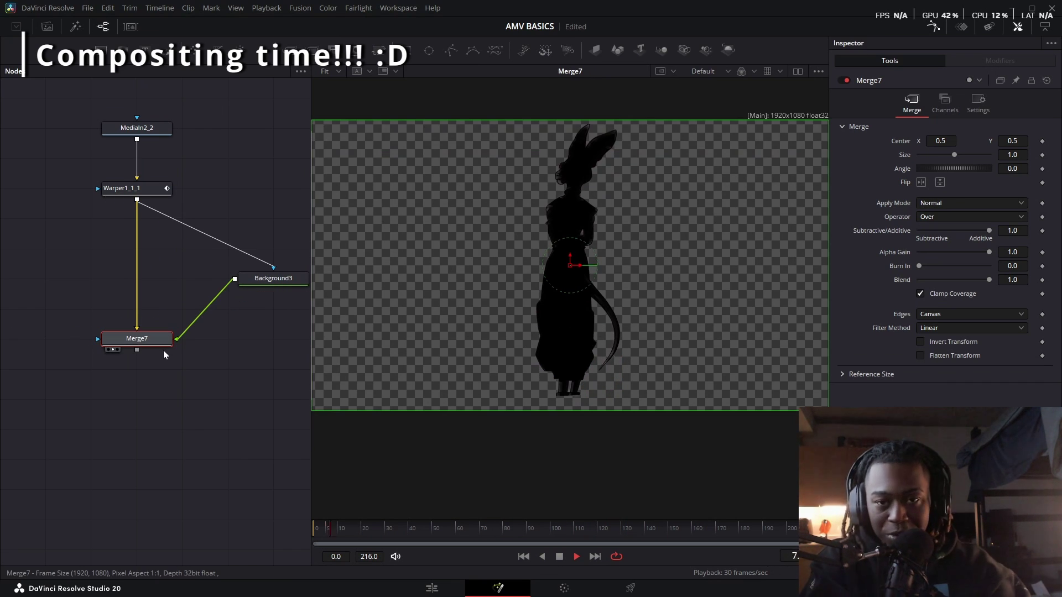
pyautogui.scroll(-2, 281, 342)
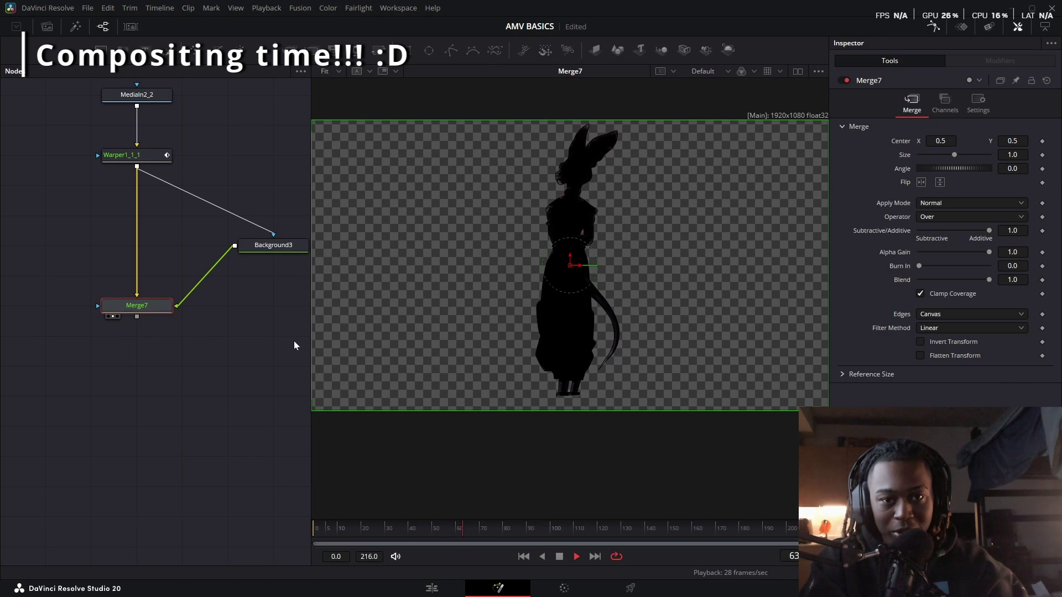
# Make Background3 a gradient and drag its start and end handles into a diagonal
pyautogui.moveTo(278, 247); pyautogui.dragTo(236, 275)
pyautogui.click(918, 161)
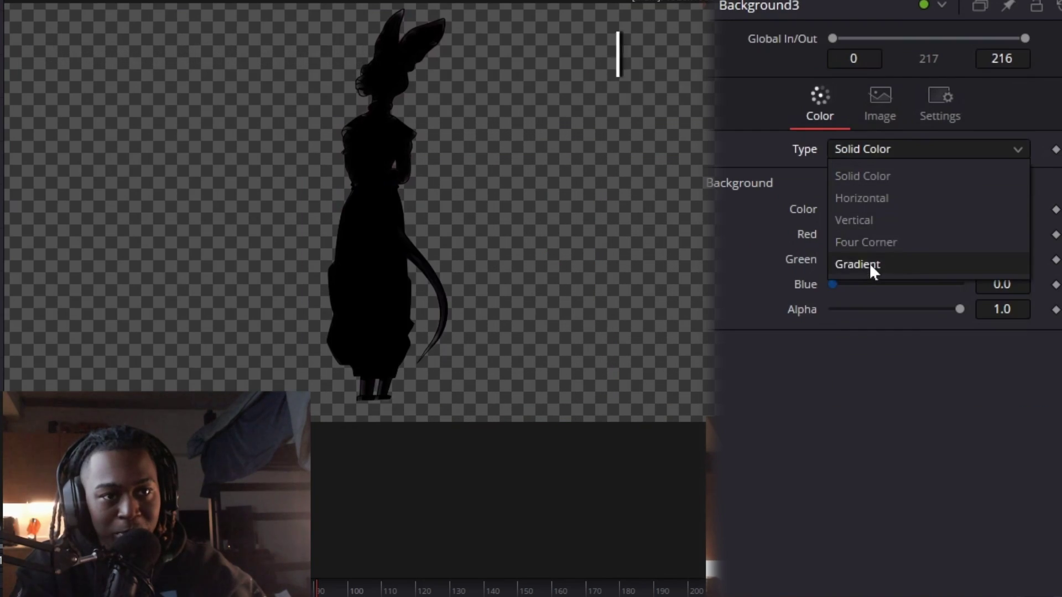
pyautogui.click(940, 223)
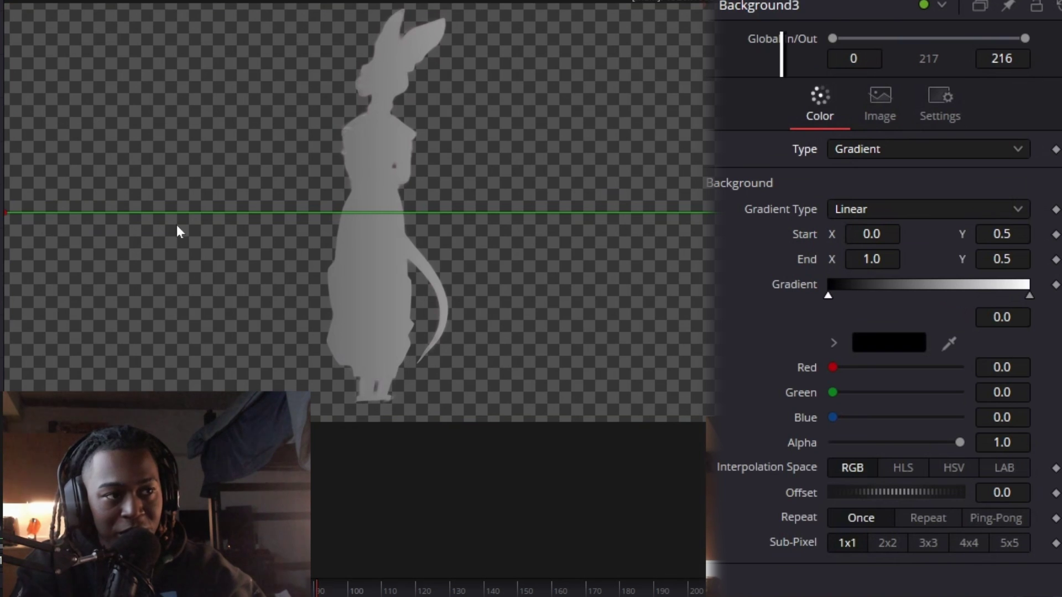
pyautogui.moveTo(7, 212); pyautogui.dragTo(337, 406)
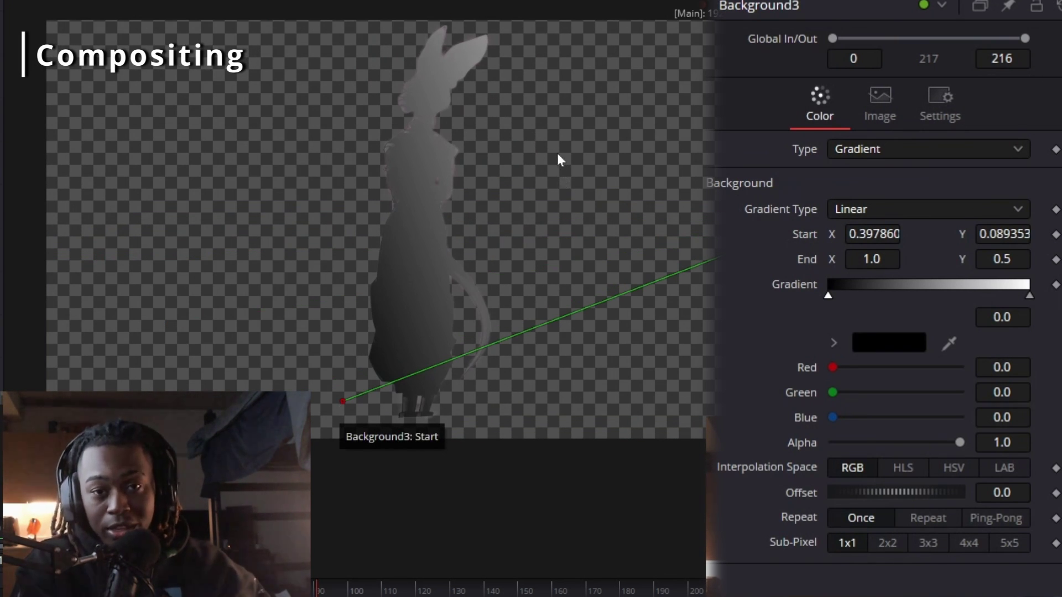
pyautogui.hotkey('ctrl', 'f')
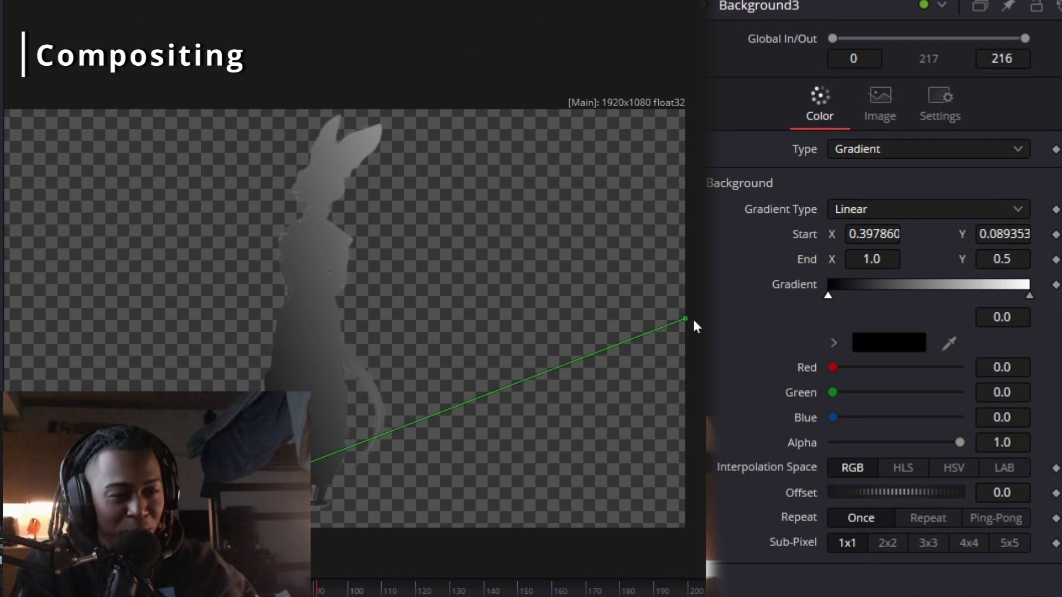
pyautogui.moveTo(689, 319); pyautogui.dragTo(516, 150)
pyautogui.moveTo(237, 489); pyautogui.dragTo(258, 455)
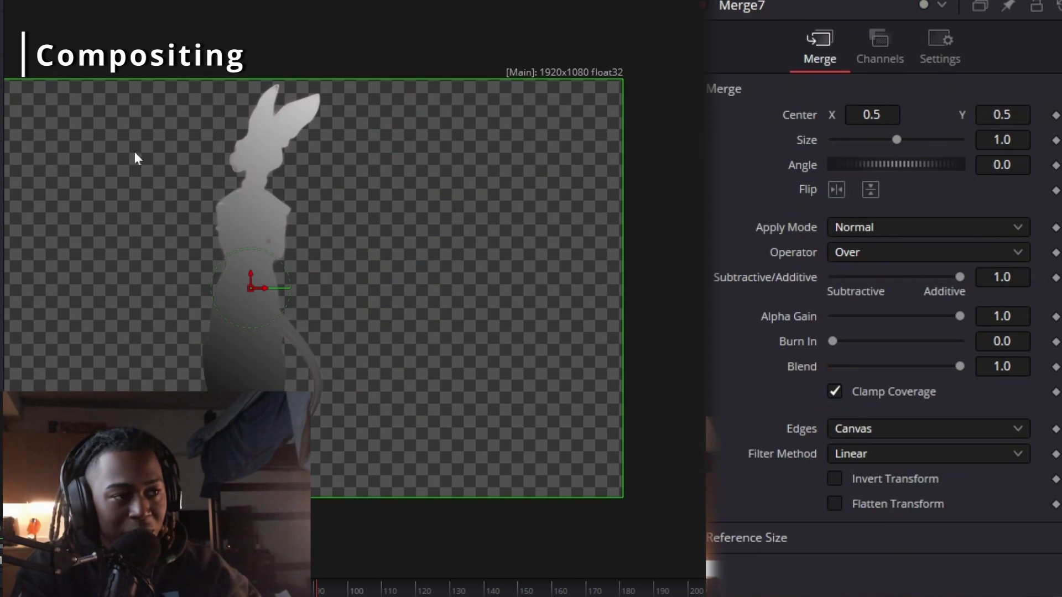
# Cycle Merge7's apply mode through blend modes, including Vivid Light and Linear Burn
pyautogui.click(854, 227)
pyautogui.press('h')
pyautogui.press('Return')
pyautogui.press('Down')
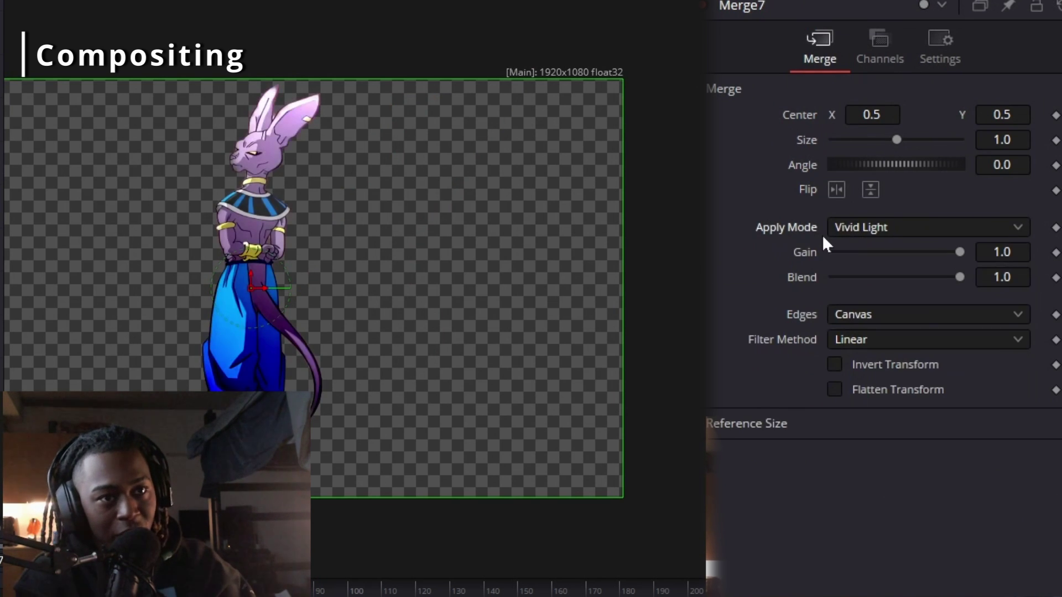
pyautogui.press('d')
pyautogui.press('p')
pyautogui.press('v')
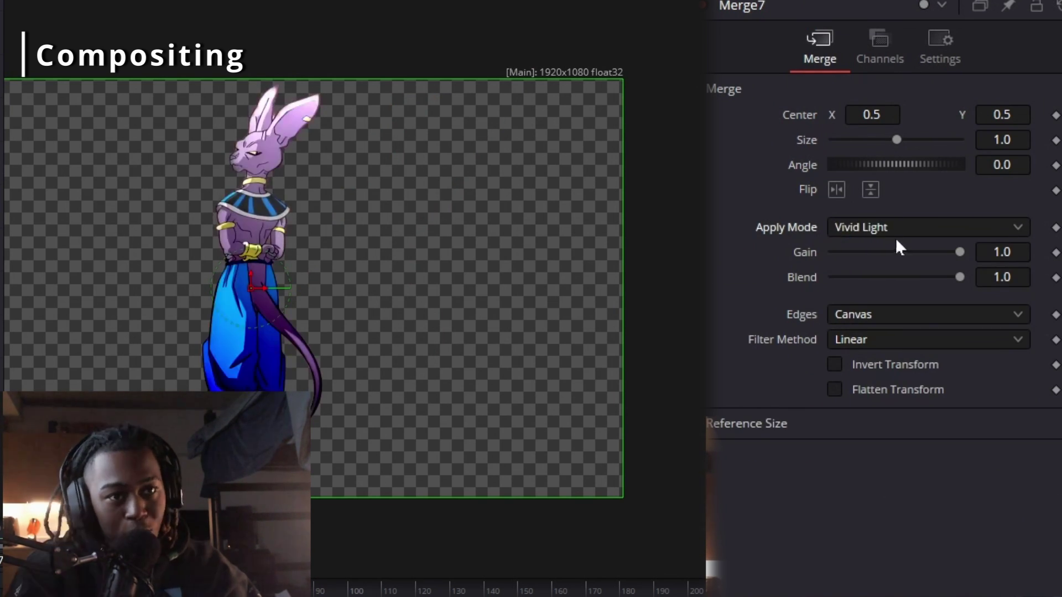
# Readjust Background3's gradient end and start points to refine the shading
pyautogui.click(893, 235)
pyautogui.moveTo(455, 83); pyautogui.dragTo(348, 178)
pyautogui.moveTo(216, 323); pyautogui.dragTo(214, 416)
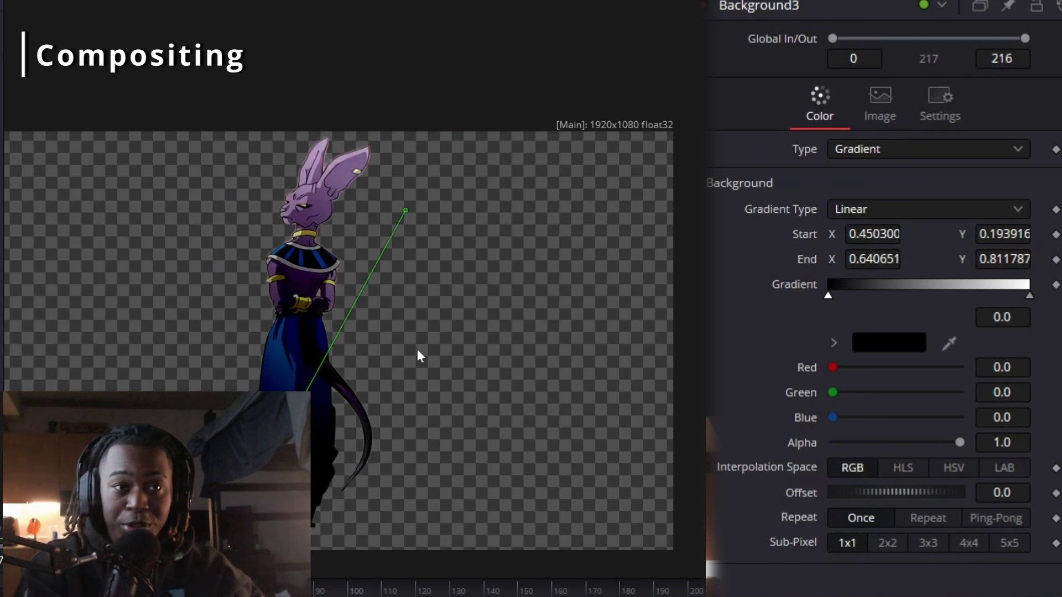
pyautogui.moveTo(407, 212); pyautogui.dragTo(426, 207)
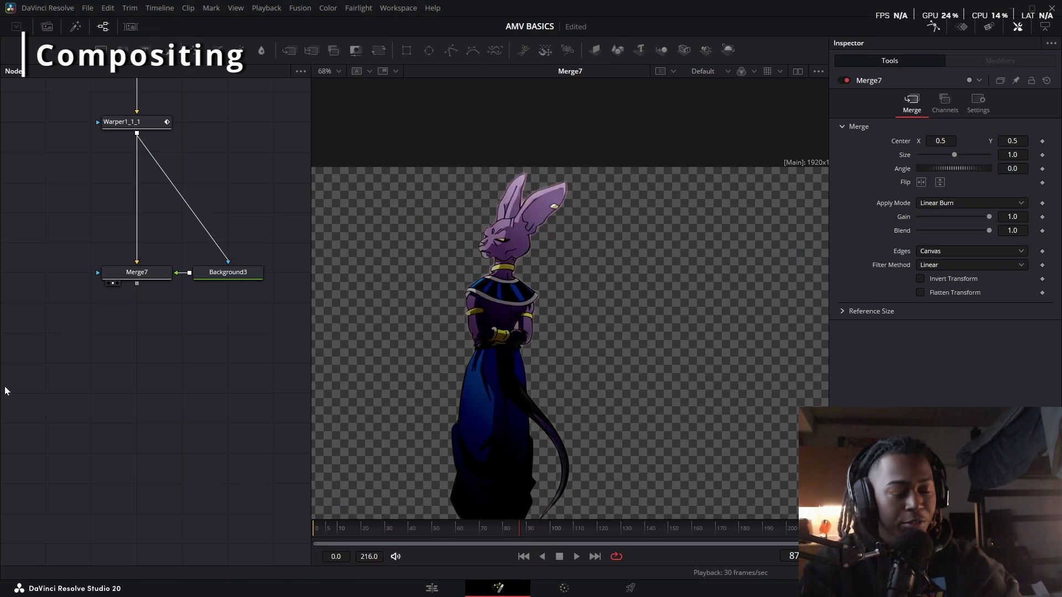
pyautogui.hotkey('shift', 'space')
# Add S_DropShadow1 with Merge7 as foreground and mask, Fg Opacity 0.496, and a slight shadow offset
pyautogui.write('S_DRO')
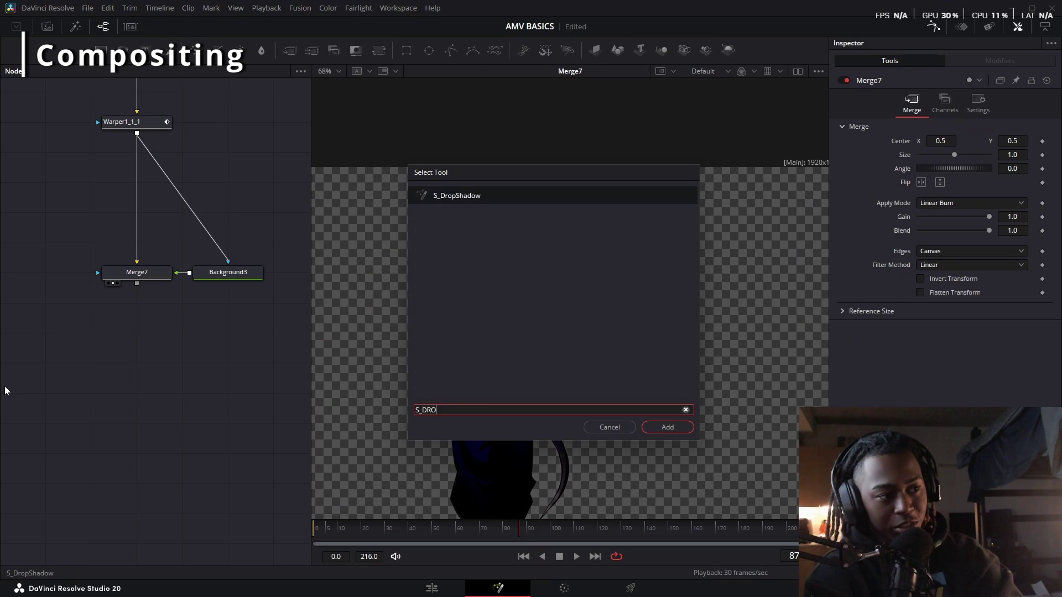
pyautogui.press('Return')
pyautogui.moveTo(64, 405); pyautogui.dragTo(202, 464)
pyautogui.moveTo(193, 284); pyautogui.dragTo(154, 453)
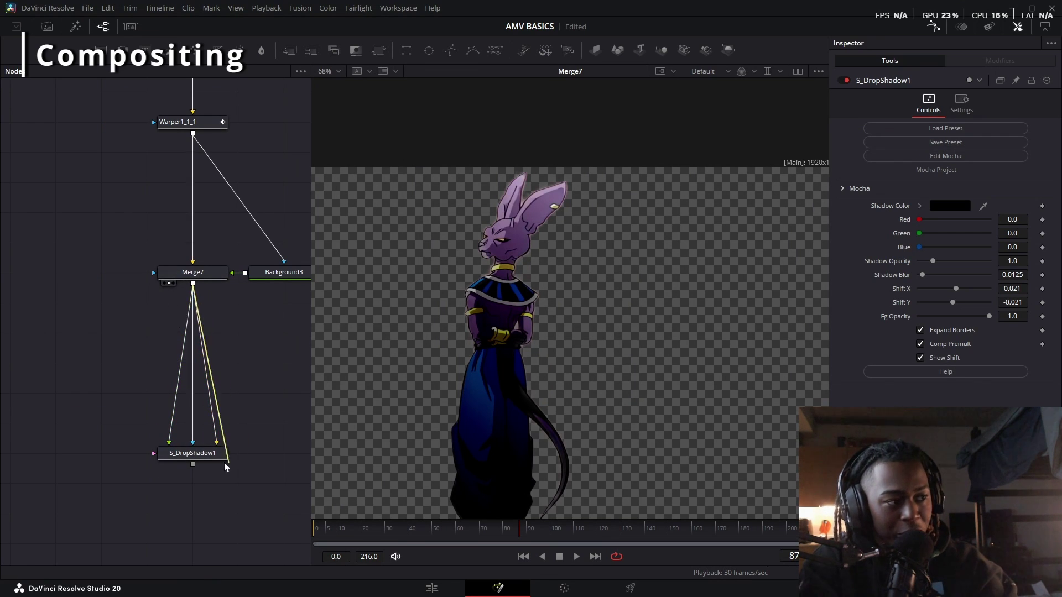
pyautogui.moveTo(193, 283); pyautogui.dragTo(202, 445)
pyautogui.click(192, 453)
pyautogui.press('1')
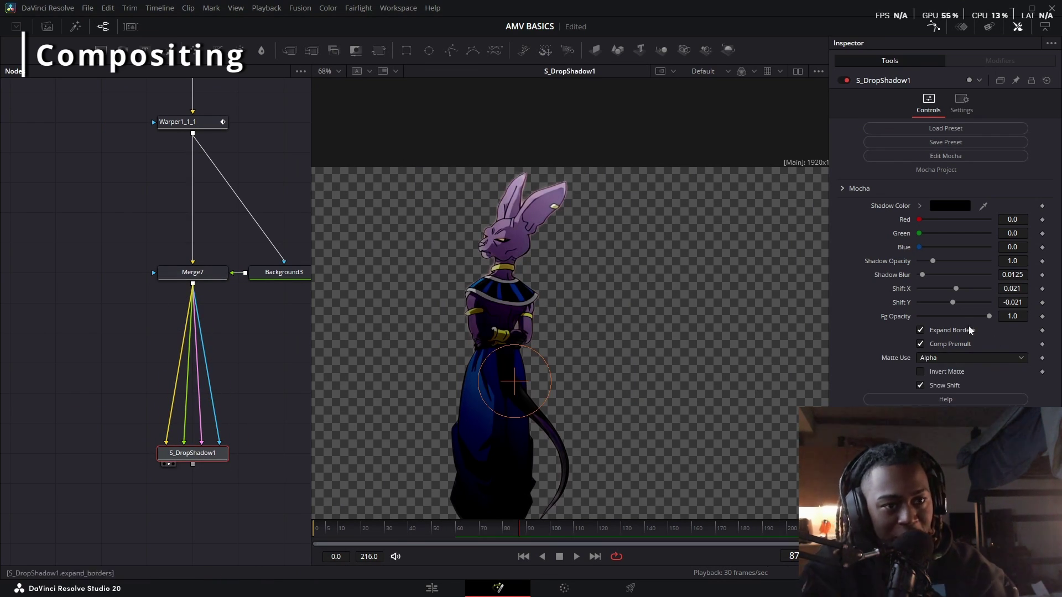
pyautogui.moveTo(988, 319); pyautogui.dragTo(953, 320)
pyautogui.moveTo(517, 384)
pyautogui.mouseDown()
pyautogui.moveTo(553, 390)
pyautogui.moveTo(452, 378)
pyautogui.moveTo(580, 385)
pyautogui.moveTo(449, 385)
pyautogui.moveTo(510, 389)
pyautogui.moveTo(525, 381)
pyautogui.moveTo(514, 375)
pyautogui.mouseUp()
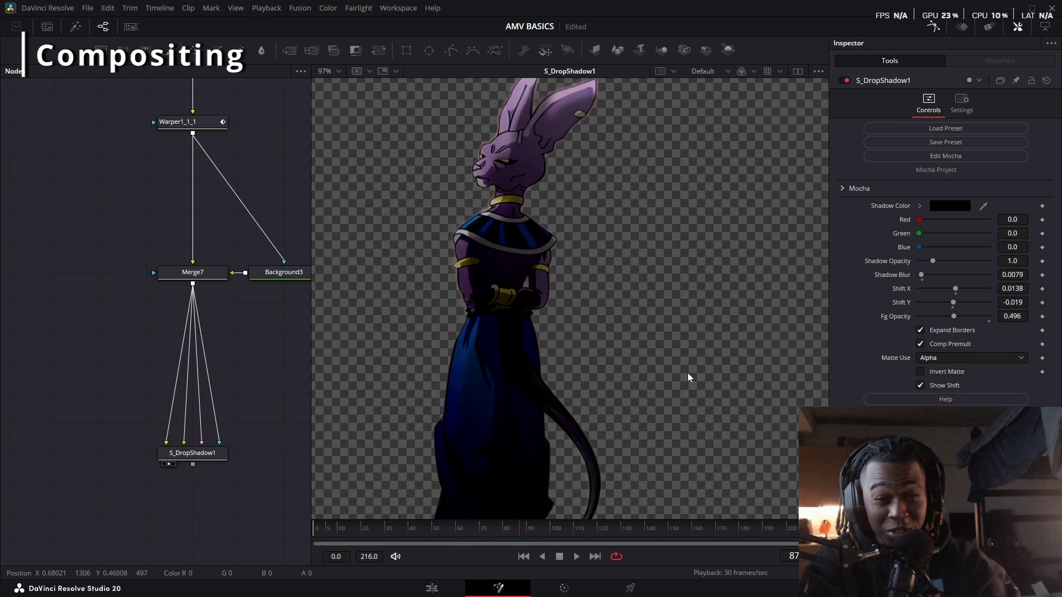
# Add a RimLightCC node fed by Merge7 and set its angle to 195.6
pyautogui.click(91, 475)
pyautogui.hotkey('shift', 'space')
pyautogui.write('RIM')
pyautogui.press('Down')
pyautogui.press('Down')
pyautogui.press('Down')
pyautogui.press('Down')
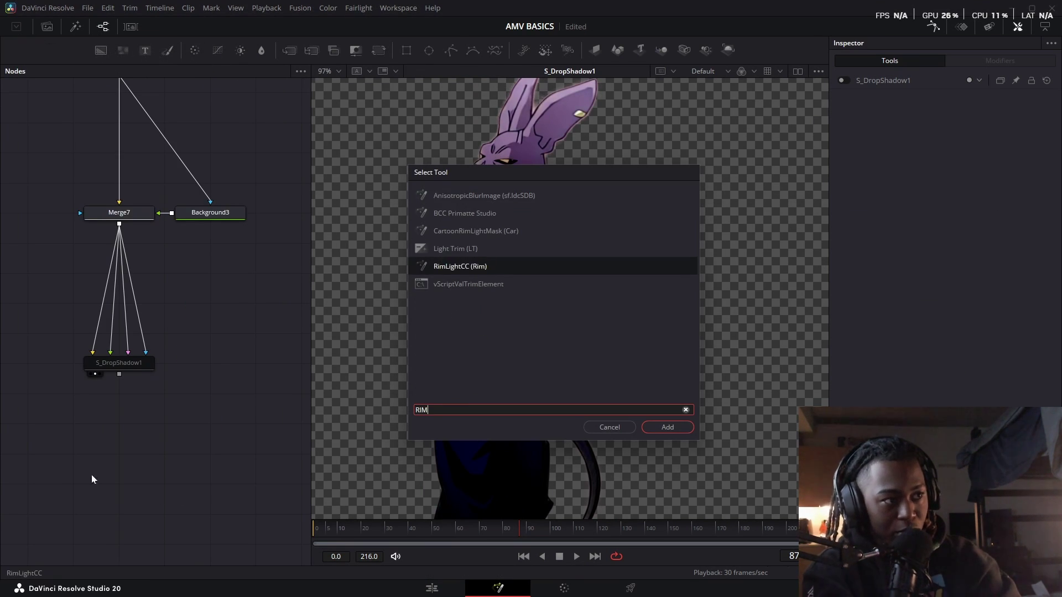
pyautogui.press('Return')
pyautogui.moveTo(119, 224); pyautogui.dragTo(124, 453)
pyautogui.press('1')
pyautogui.moveTo(919, 288); pyautogui.dragTo(955, 291)
# Rewire S_DropShadow1's remaining inputs from Merge7
pyautogui.click(117, 353)
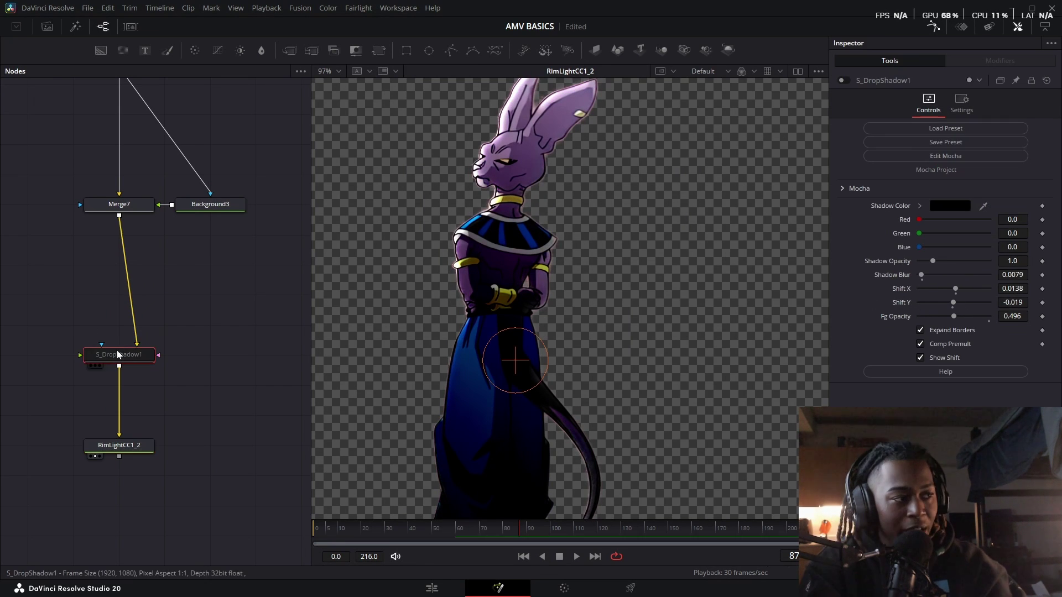
pyautogui.moveTo(119, 216); pyautogui.dragTo(102, 352)
pyautogui.moveTo(119, 216); pyautogui.dragTo(89, 369)
pyautogui.moveTo(118, 216); pyautogui.dragTo(115, 362)
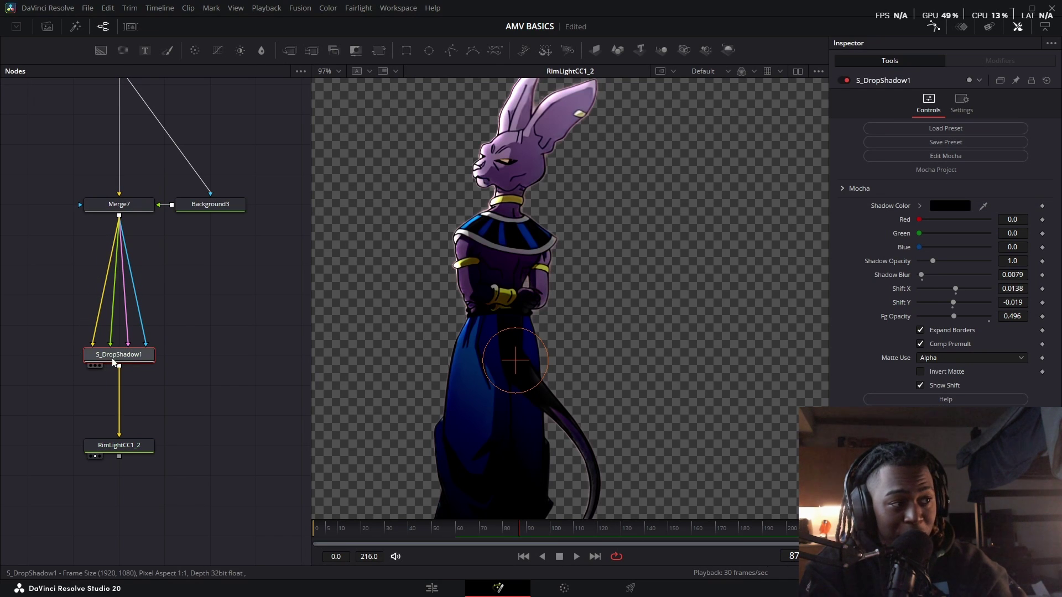
# Set rim light strength to 0.06, tint and soften it, and move RimLightCC1_2 up
pyautogui.click(118, 445)
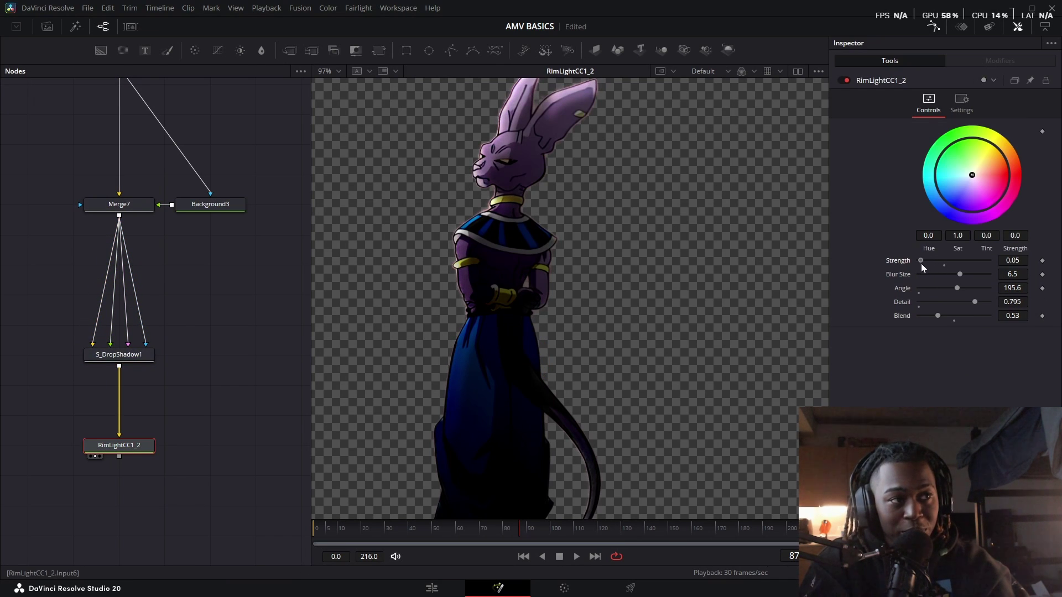
pyautogui.moveTo(926, 261); pyautogui.dragTo(1023, 274)
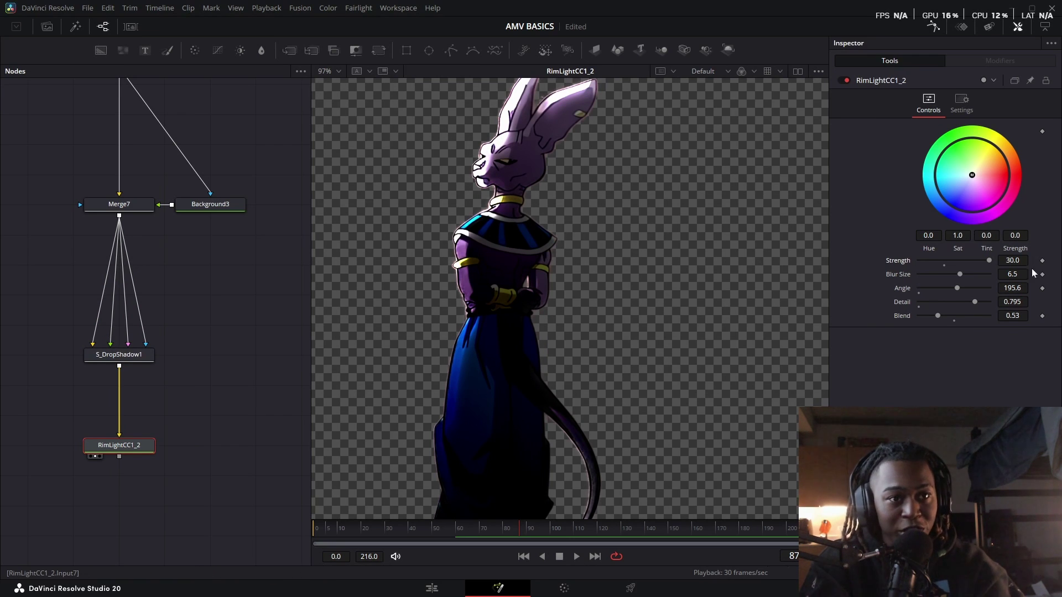
pyautogui.moveTo(989, 261); pyautogui.dragTo(912, 274)
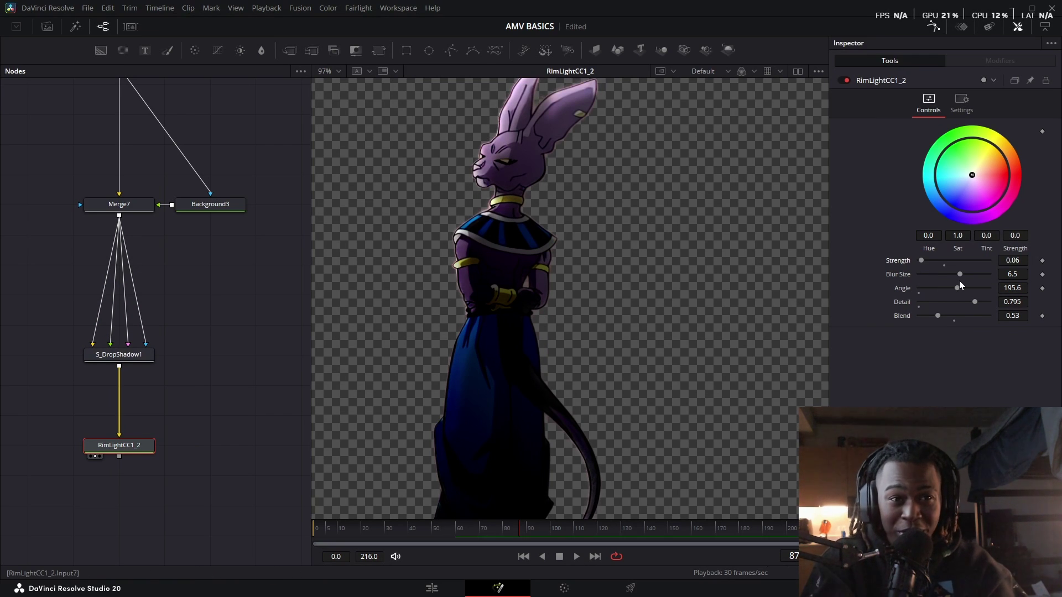
pyautogui.moveTo(971, 175); pyautogui.dragTo(984, 171)
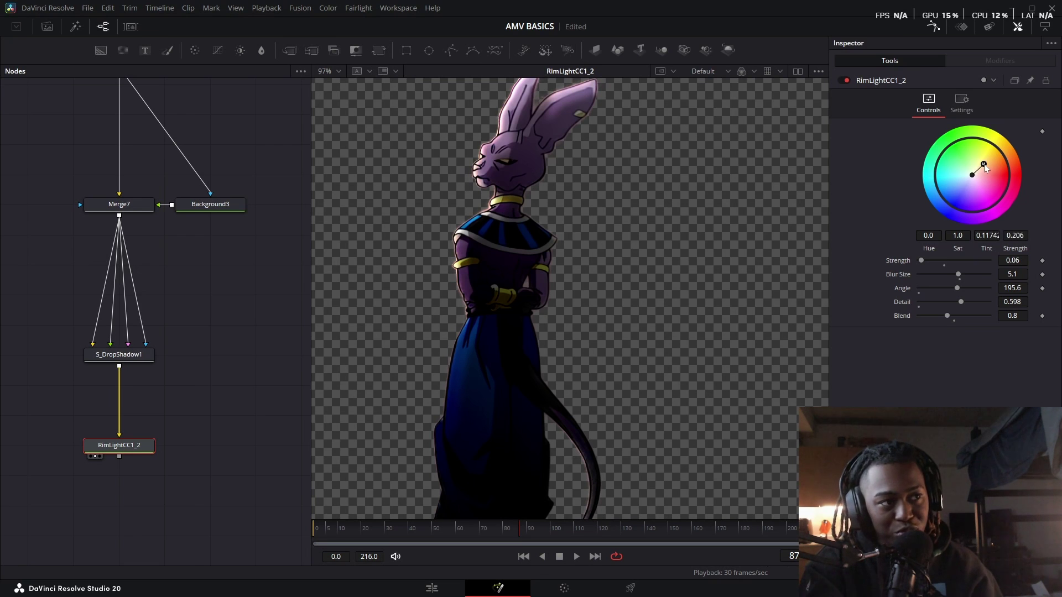
pyautogui.moveTo(141, 455); pyautogui.dragTo(142, 424)
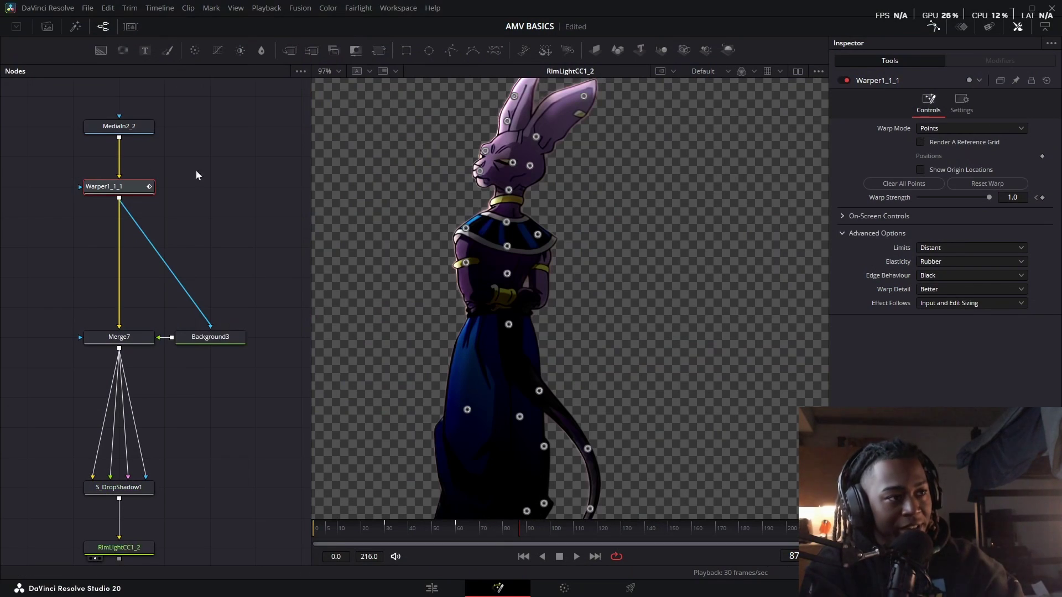
# Add a DKeyer3 node fed by Warper1_1_1 and view its output
pyautogui.press('1')
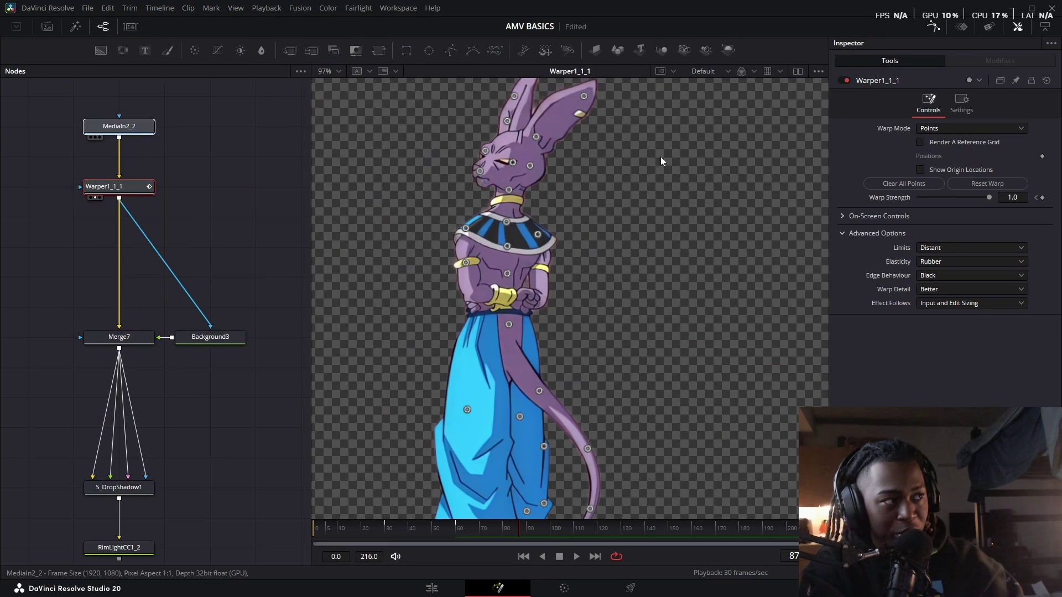
pyautogui.click(243, 209)
pyautogui.hotkey('ctrl', 'v')
pyautogui.scroll(3, 226, 226)
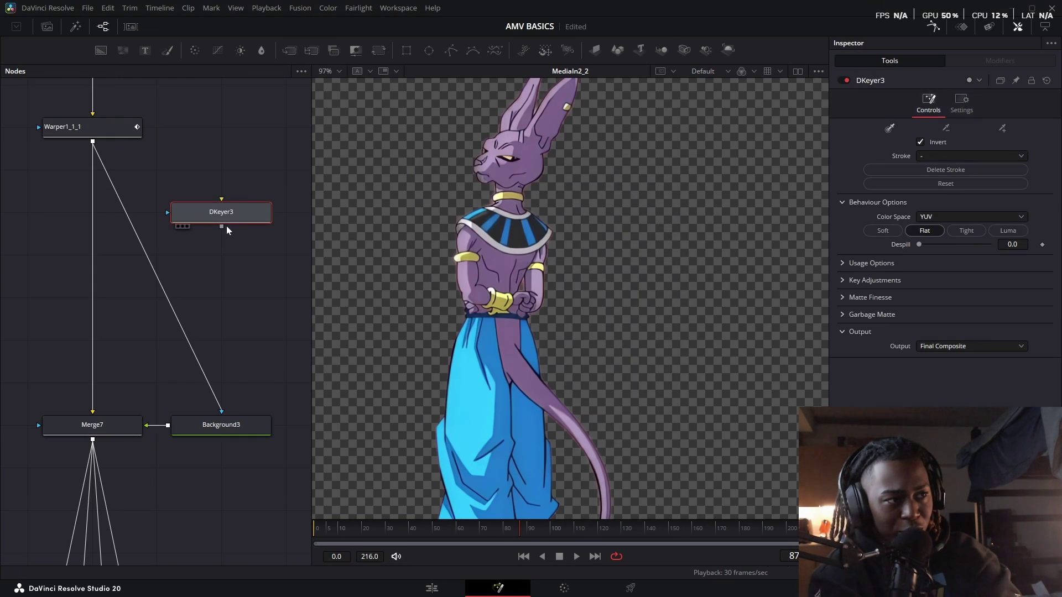
pyautogui.moveTo(92, 141); pyautogui.dragTo(289, 210)
pyautogui.press('1')
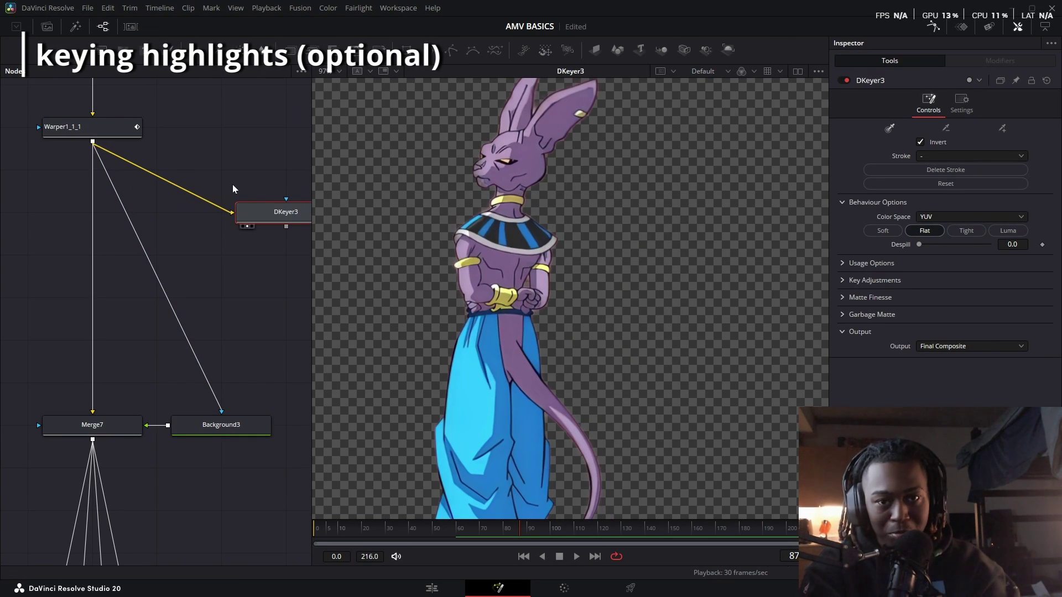
# Key the gold collar and eye highlight colours, checking the matte in alpha view
pyautogui.scroll(5, 588, 335)
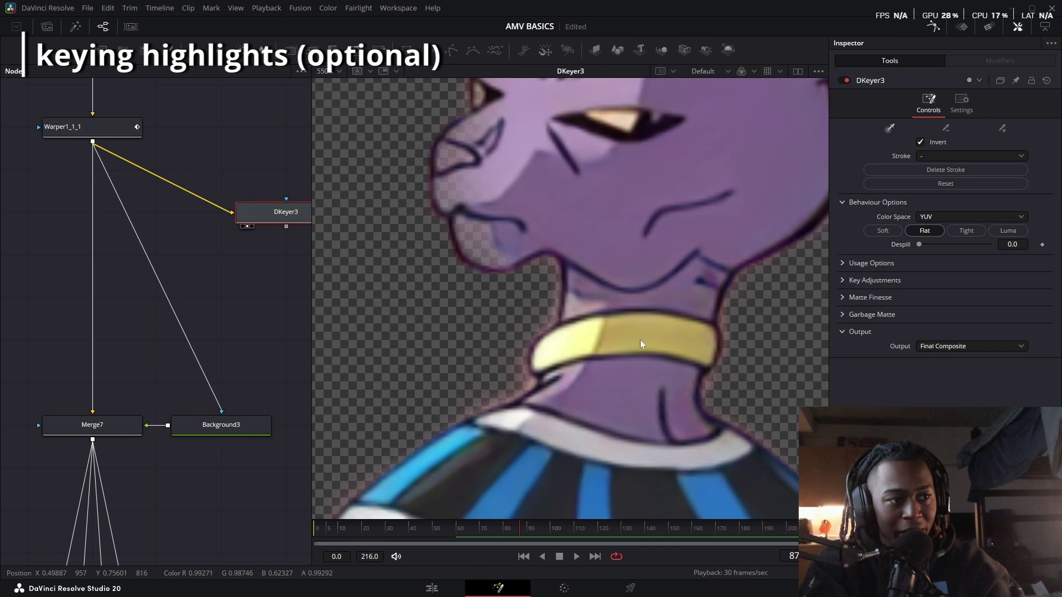
pyautogui.press('a')
pyautogui.moveTo(686, 335); pyautogui.dragTo(581, 339)
pyautogui.press('c')
pyautogui.scroll(3, 579, 365)
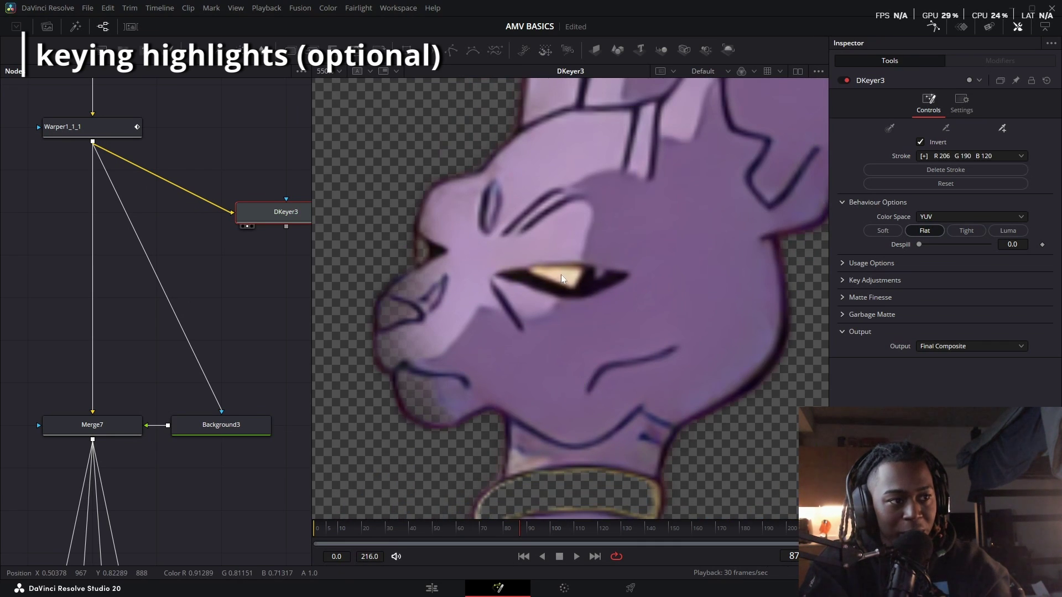
pyautogui.press('a')
pyautogui.moveTo(552, 273); pyautogui.dragTo(576, 277)
pyautogui.press('c')
pyautogui.scroll(-5, 585, 436)
pyautogui.scroll(5, 616, 413)
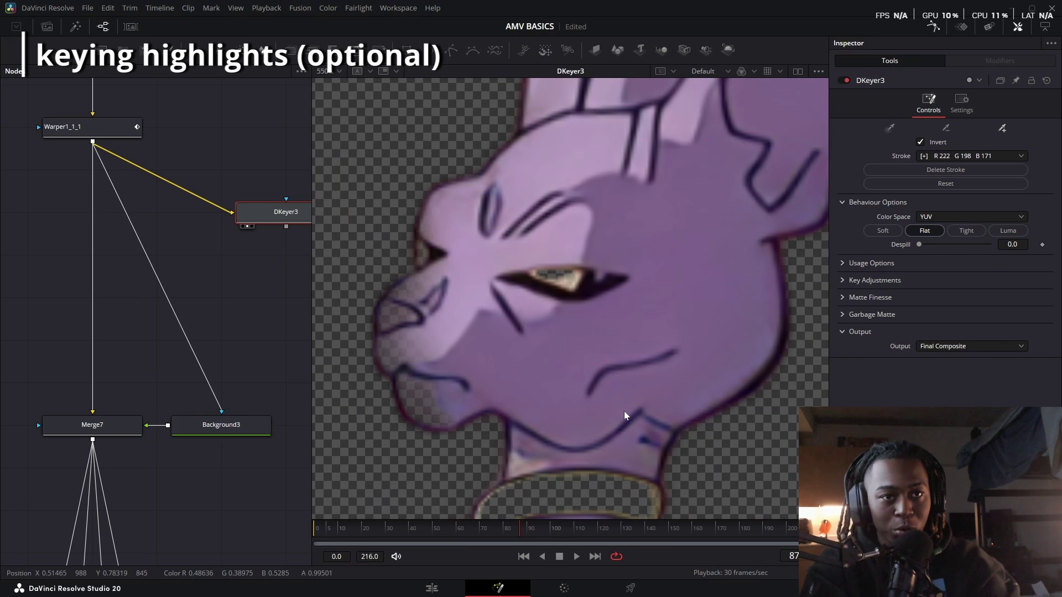
pyautogui.press('a')
pyautogui.moveTo(558, 282); pyautogui.dragTo(565, 286)
pyautogui.press('c')
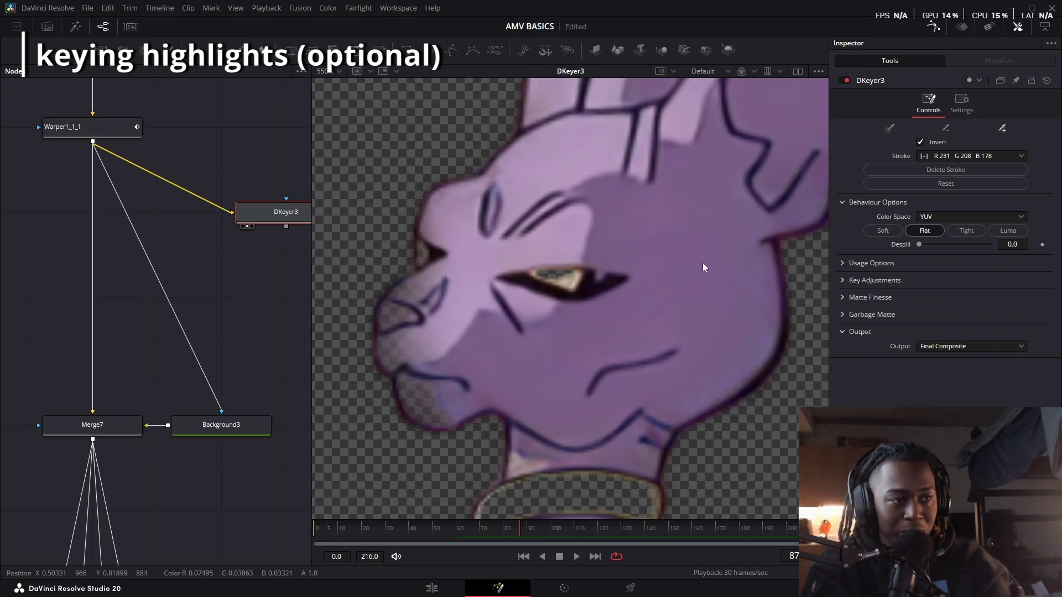
# Add two more collar colour samples and turn off Invert so only gold remains
pyautogui.scroll(2, 639, 339)
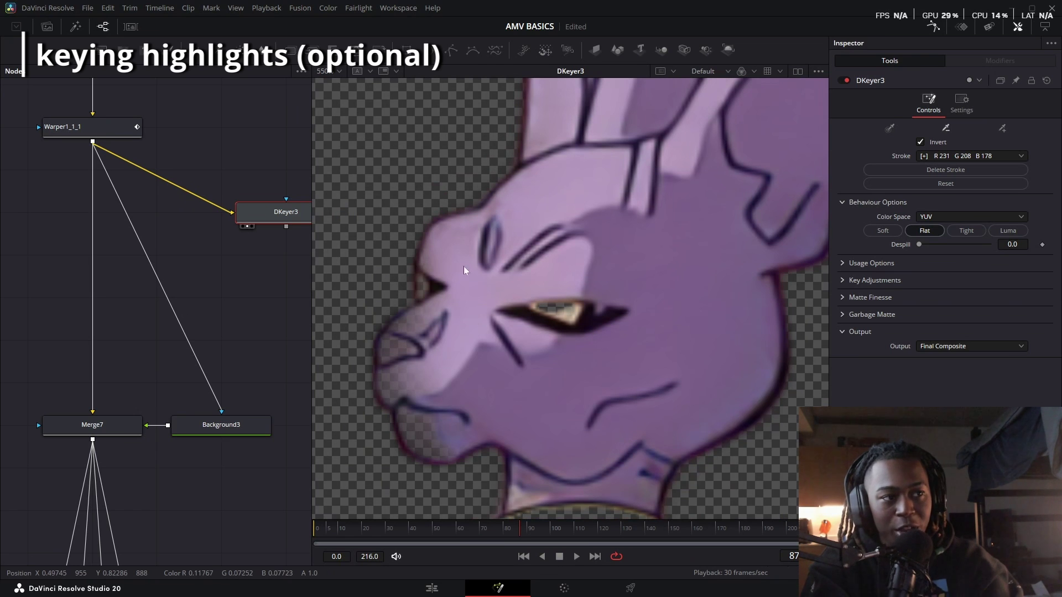
pyautogui.scroll(-8, 595, 376)
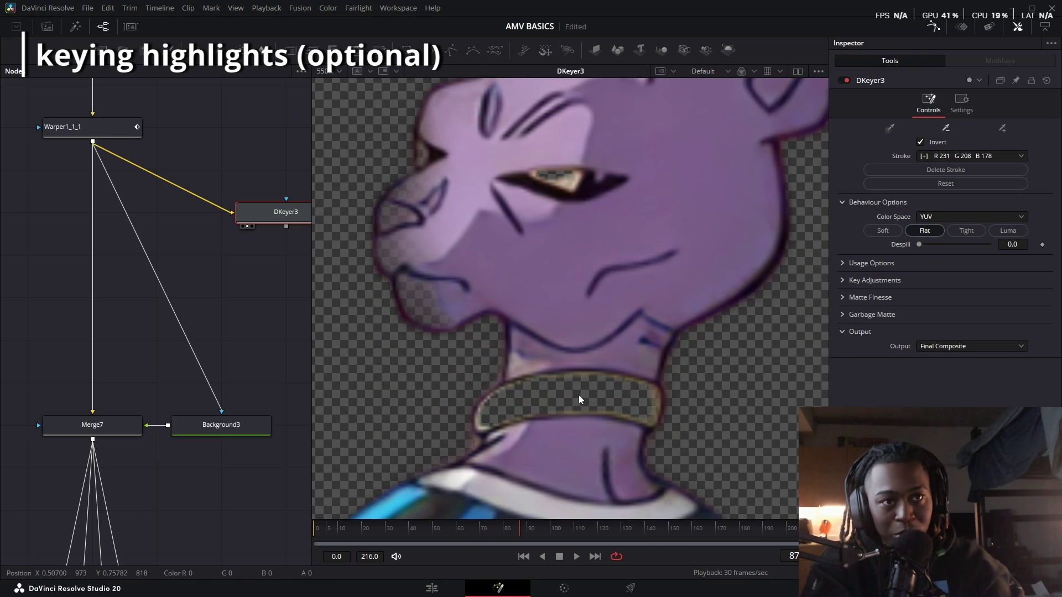
pyautogui.press('a')
pyautogui.moveTo(580, 399); pyautogui.dragTo(628, 407)
pyautogui.press('c')
pyautogui.press('a')
pyautogui.moveTo(503, 402); pyautogui.dragTo(575, 406)
pyautogui.press('c')
pyautogui.scroll(-5, 553, 387)
pyautogui.click(920, 142)
pyautogui.scroll(-3, 625, 390)
pyautogui.scroll(-10, 616, 316)
pyautogui.scroll(5, 614, 266)
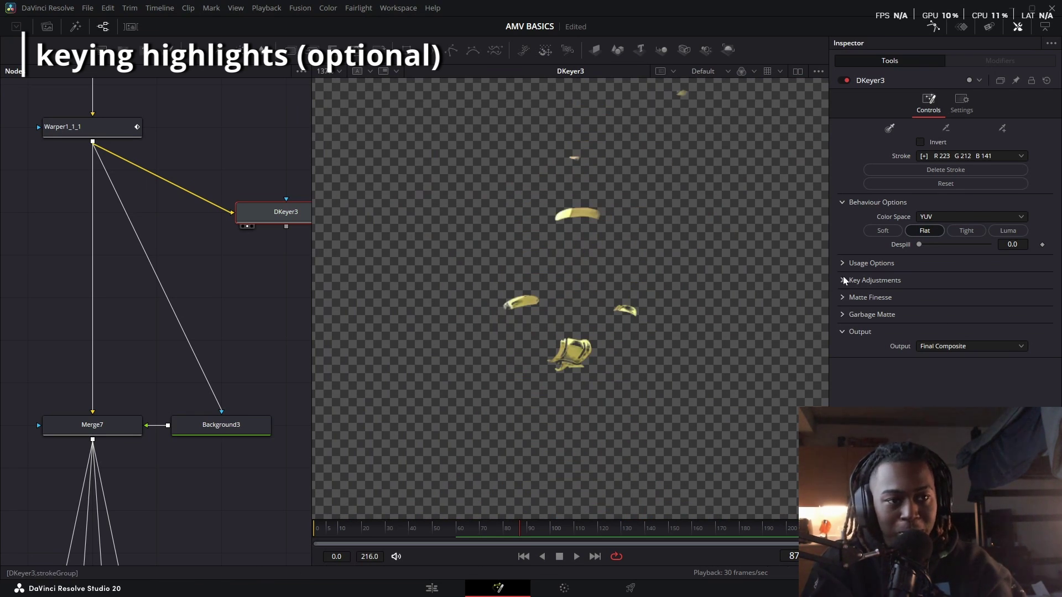
# Raise the last Matte Finesse tab 2 value to 0.661 and add DreamGlow_3 after DKeyer3
pyautogui.click(870, 297)
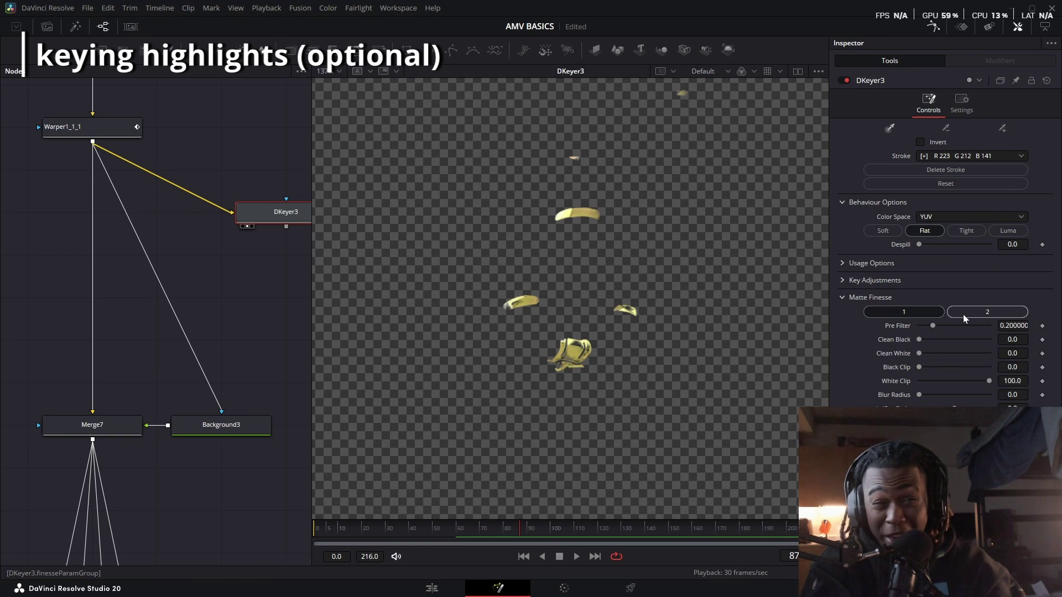
pyautogui.click(987, 312)
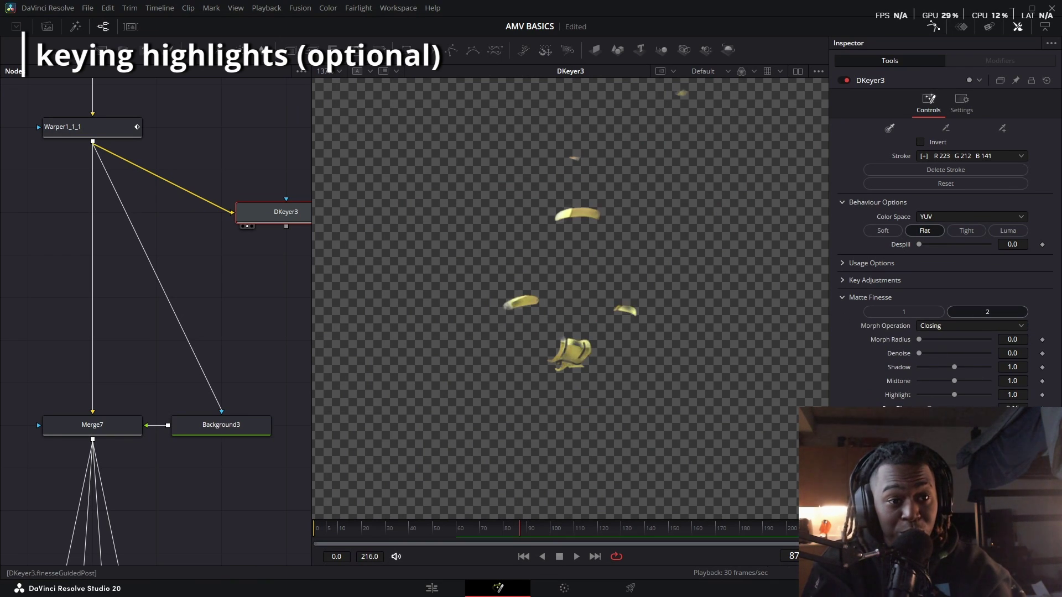
pyautogui.moveTo(934, 407); pyautogui.dragTo(965, 407)
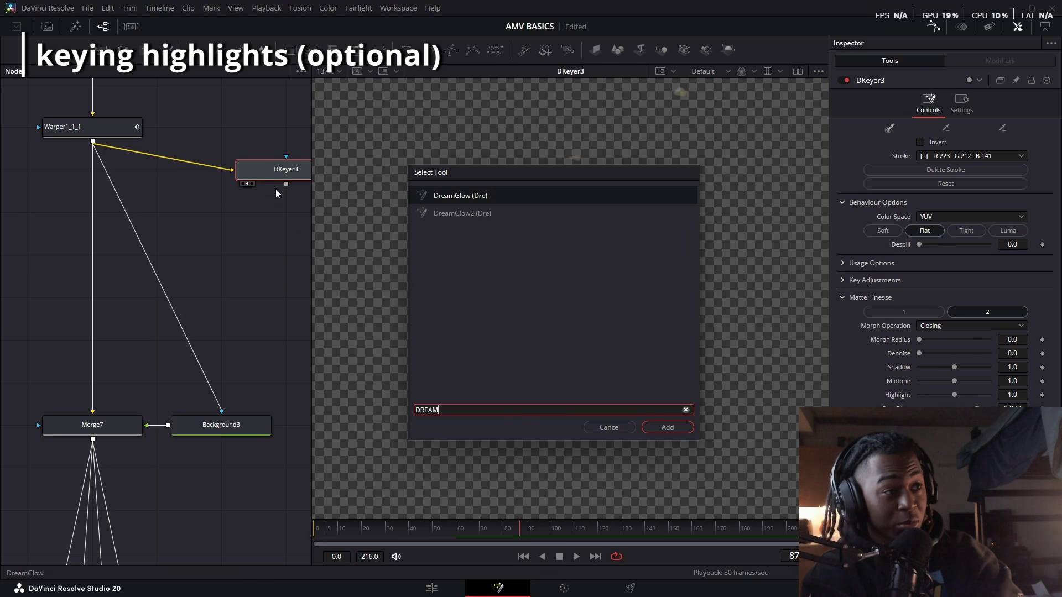
pyautogui.press('Return')
# Add Merge8 and feed DreamGlow_3's output into it as the foreground
pyautogui.scroll(-3, 218, 320)
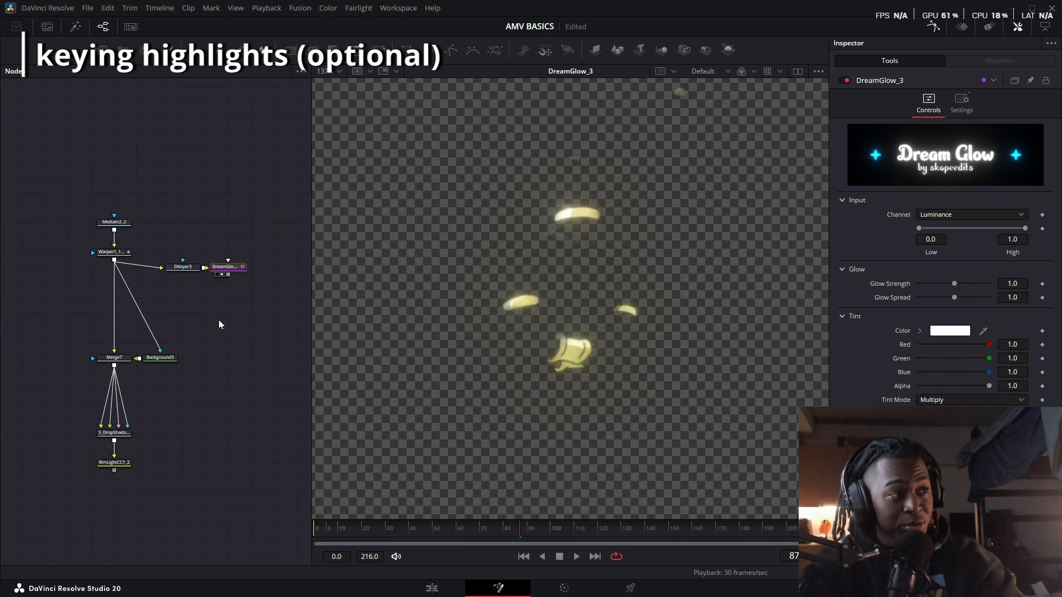
pyautogui.scroll(2, 252, 319)
pyautogui.hotkey('ctrl', 'v')
pyautogui.scroll(-3, 237, 312)
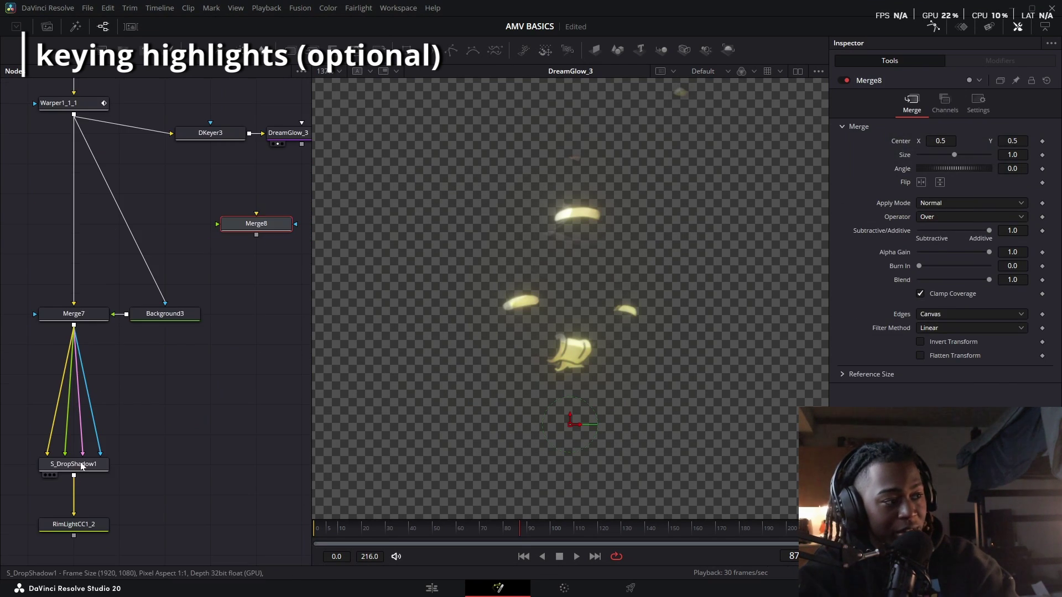
pyautogui.moveTo(75, 462); pyautogui.dragTo(74, 404)
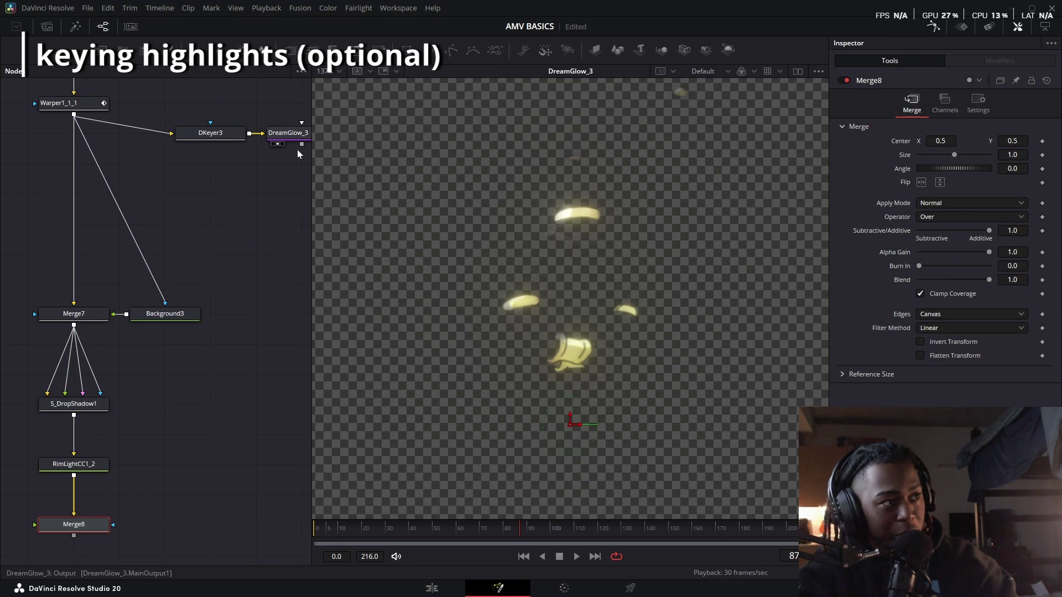
pyautogui.moveTo(300, 145); pyautogui.dragTo(66, 530)
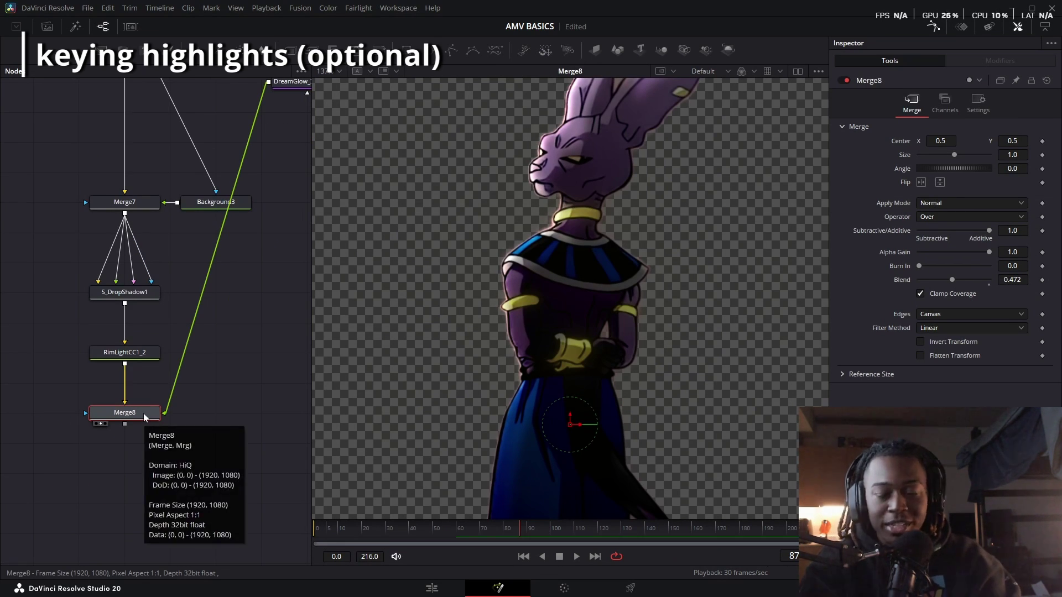
# Move DreamGlow_3 under DKeyer3 and route its link through a pipe router
pyautogui.scroll(-5, 73, 411)
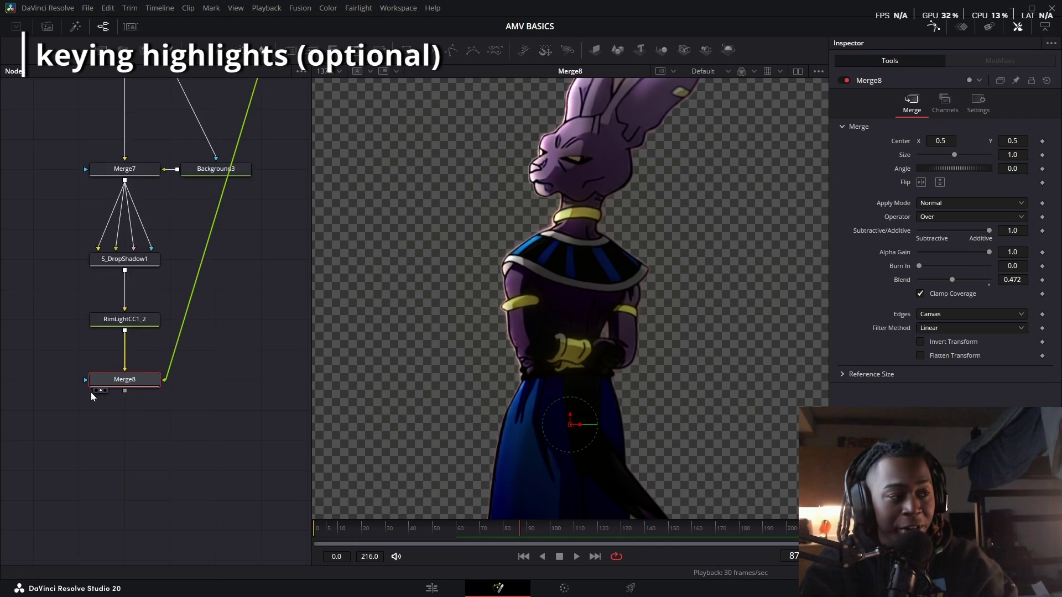
pyautogui.moveTo(204, 203); pyautogui.dragTo(184, 202)
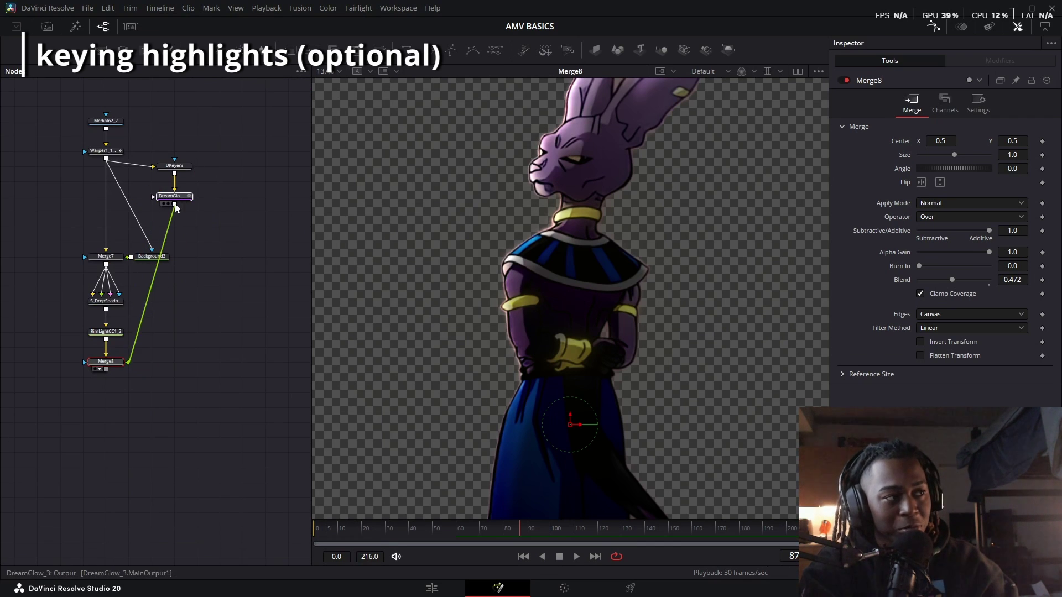
pyautogui.keyDown('alt'); pyautogui.click(154, 264); pyautogui.keyUp('alt')
pyautogui.moveTo(154, 265); pyautogui.dragTo(175, 363)
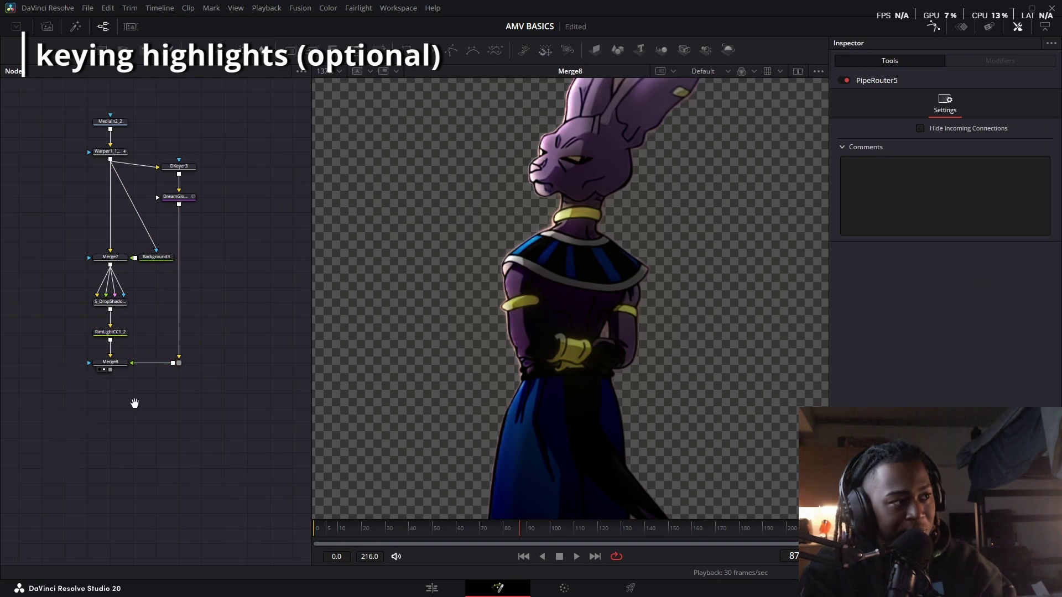
# Show Merge8's settings in the Inspector
pyautogui.click(146, 357)
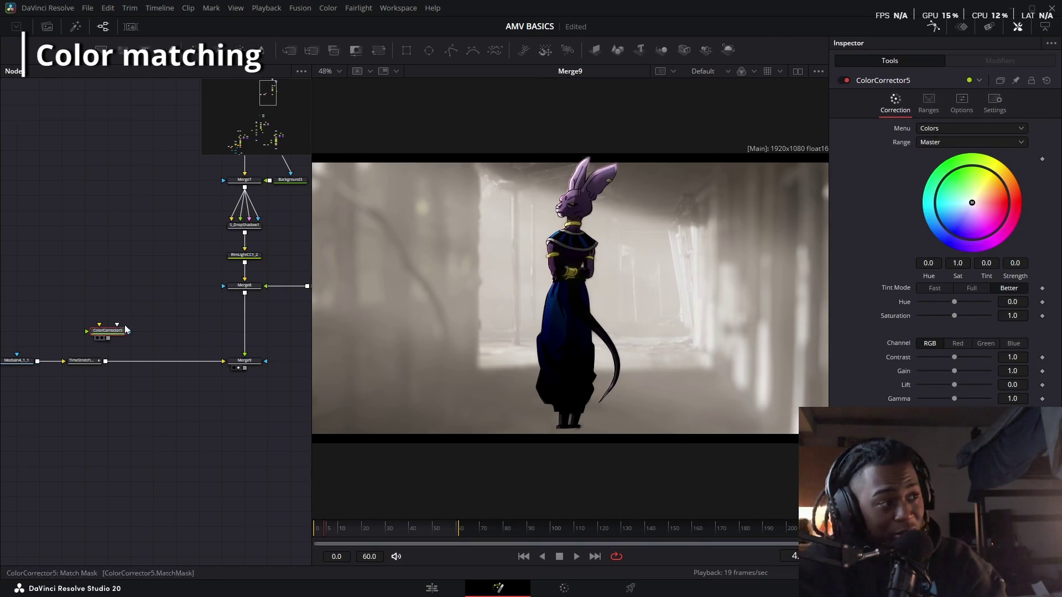
# Feed the corridor footage into ColorCorrector5 and set it to Histogram Match mode
pyautogui.click(240, 323)
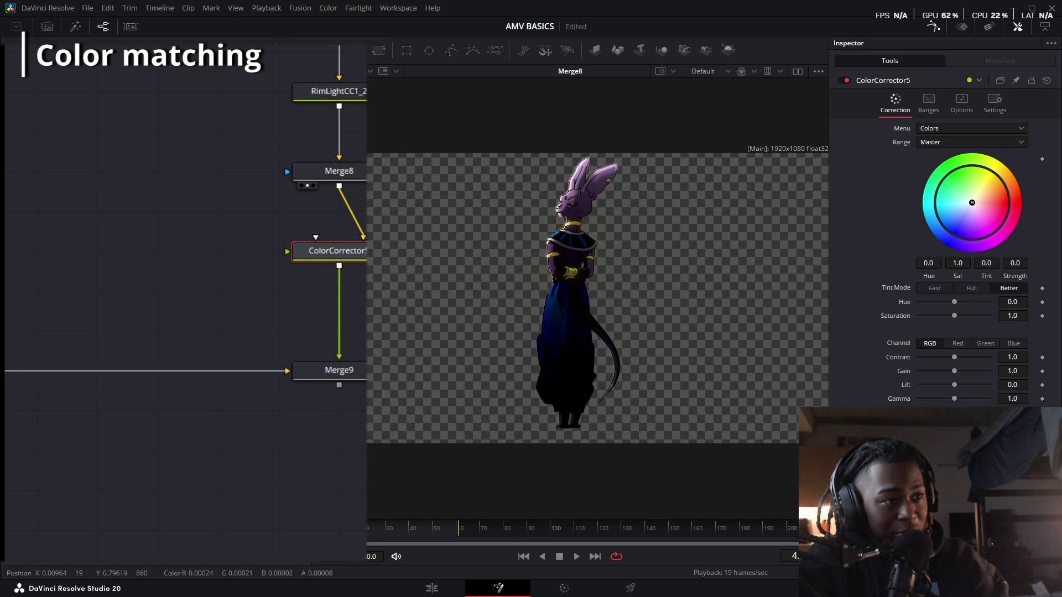
pyautogui.moveTo(132, 461); pyautogui.dragTo(273, 281)
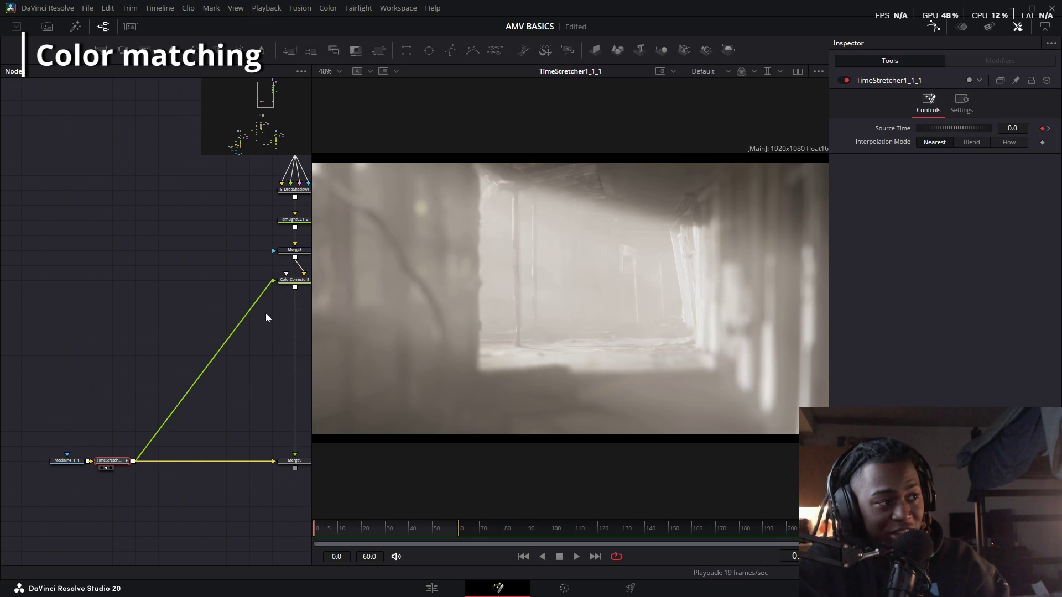
pyautogui.click(284, 280)
pyautogui.click(919, 129)
pyautogui.click(929, 166)
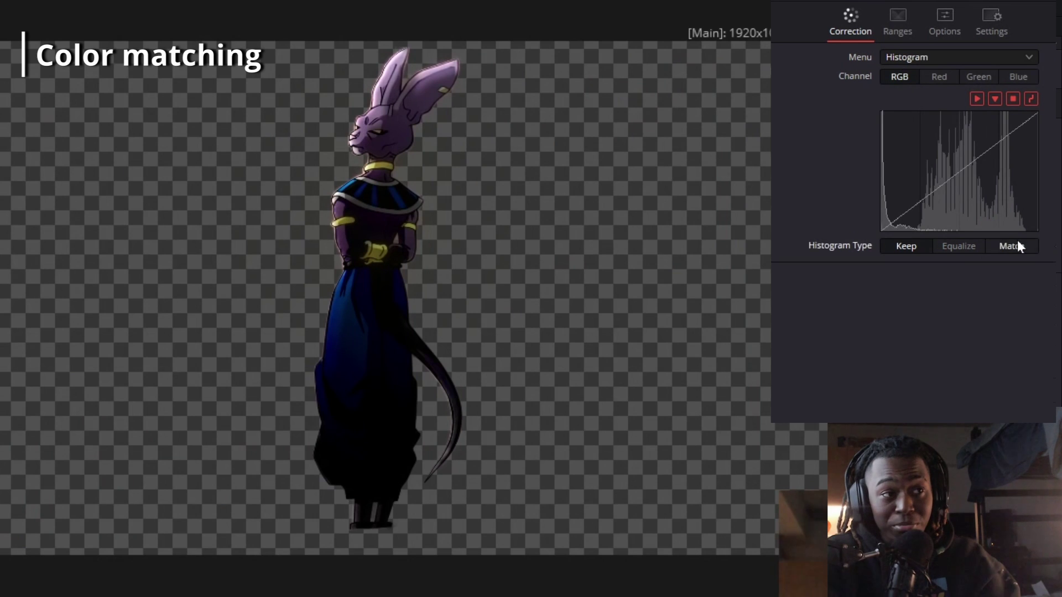
pyautogui.click(1016, 245)
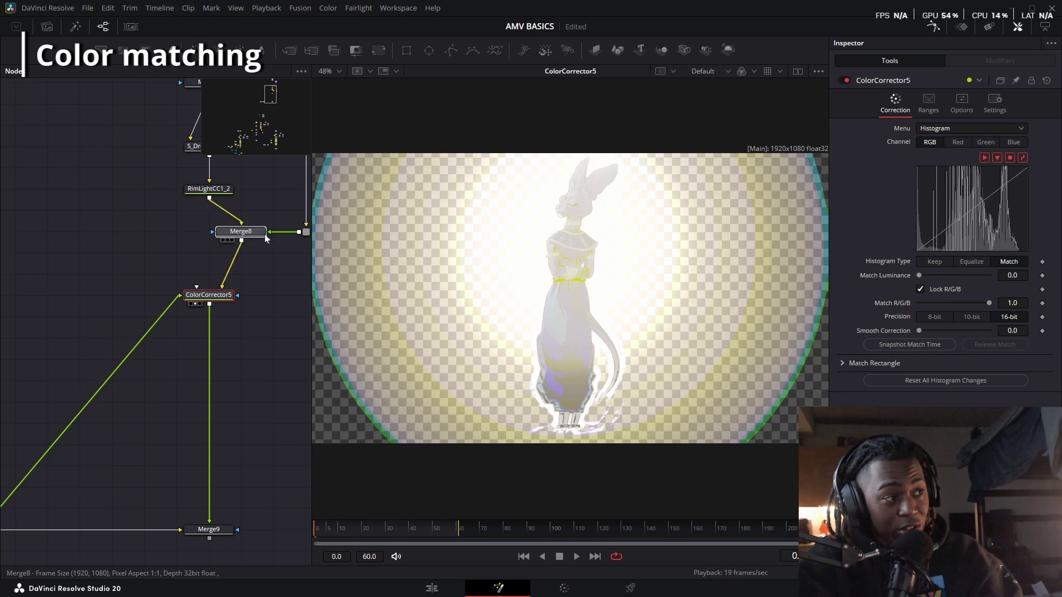
# Connect Merge8 as ColorCorrector5's mask
pyautogui.press('1')
pyautogui.moveTo(265, 237); pyautogui.dragTo(238, 297)
pyautogui.press('1')
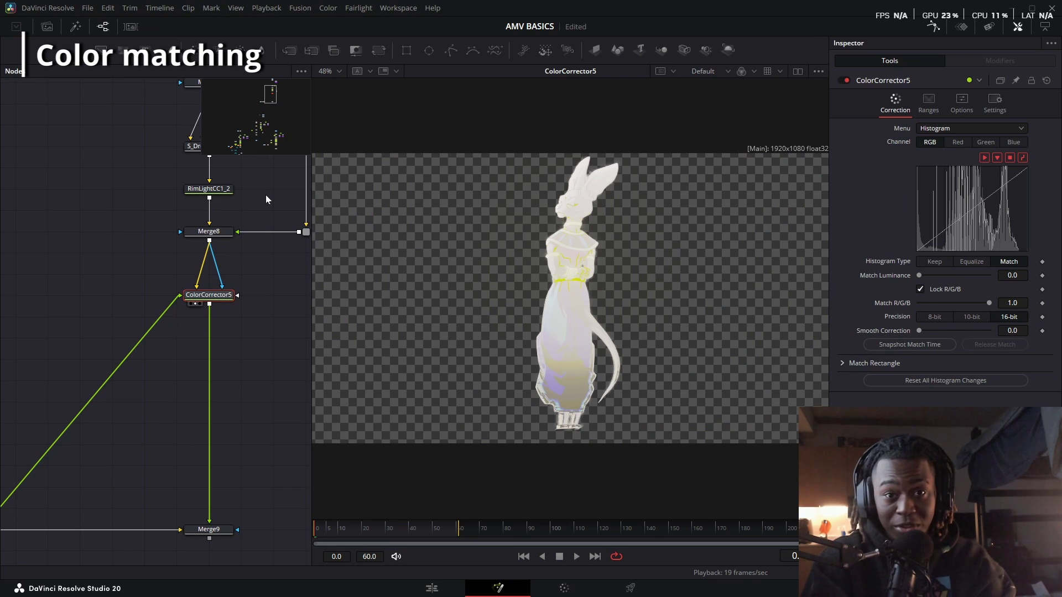
# Set Smooth Correction to about 0.472, snapshot the match time, and lower match strength to 0.543
pyautogui.moveTo(919, 330); pyautogui.dragTo(886, 324)
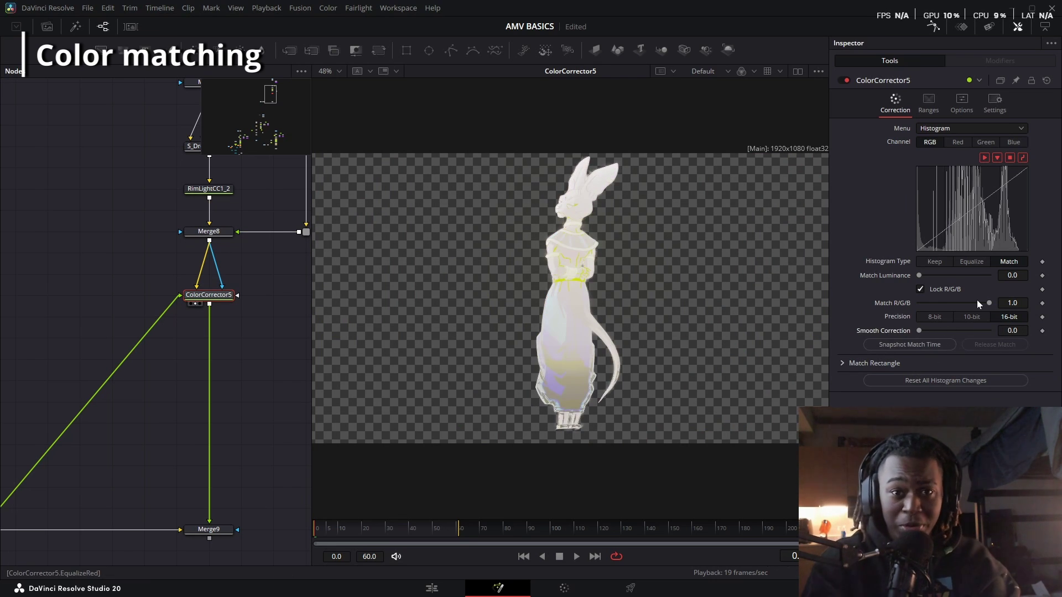
pyautogui.moveTo(989, 304); pyautogui.dragTo(953, 306)
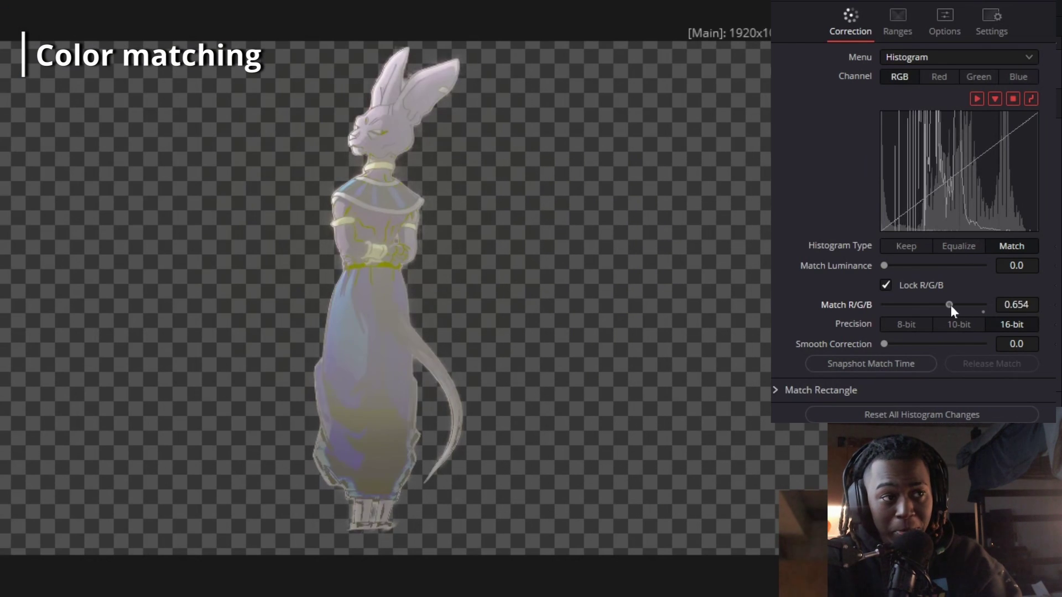
pyautogui.moveTo(883, 345); pyautogui.dragTo(958, 347)
pyautogui.click(874, 363)
pyautogui.moveTo(951, 304); pyautogui.dragTo(939, 317)
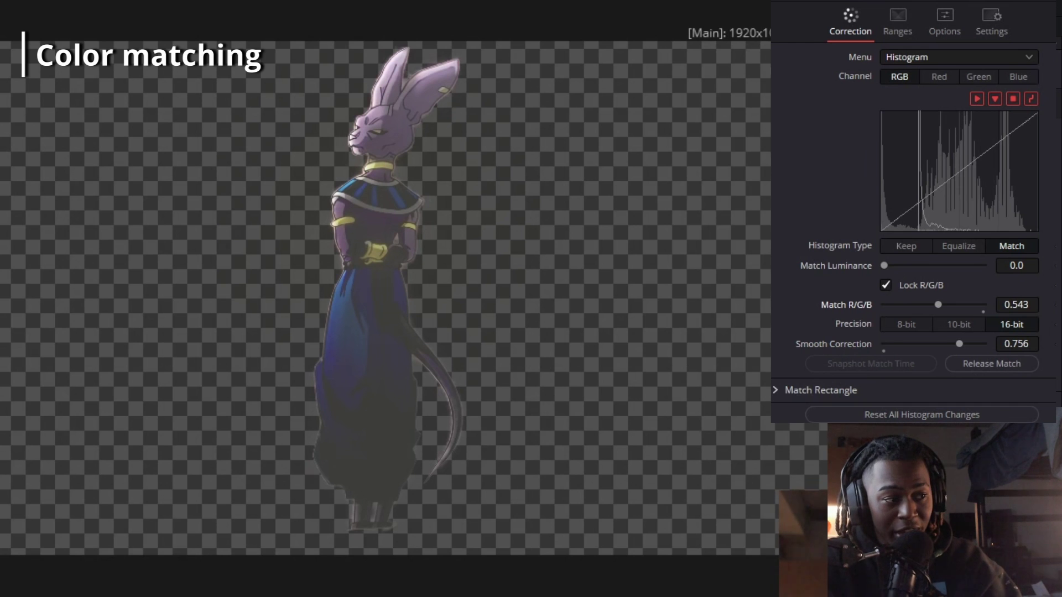
pyautogui.press('1')
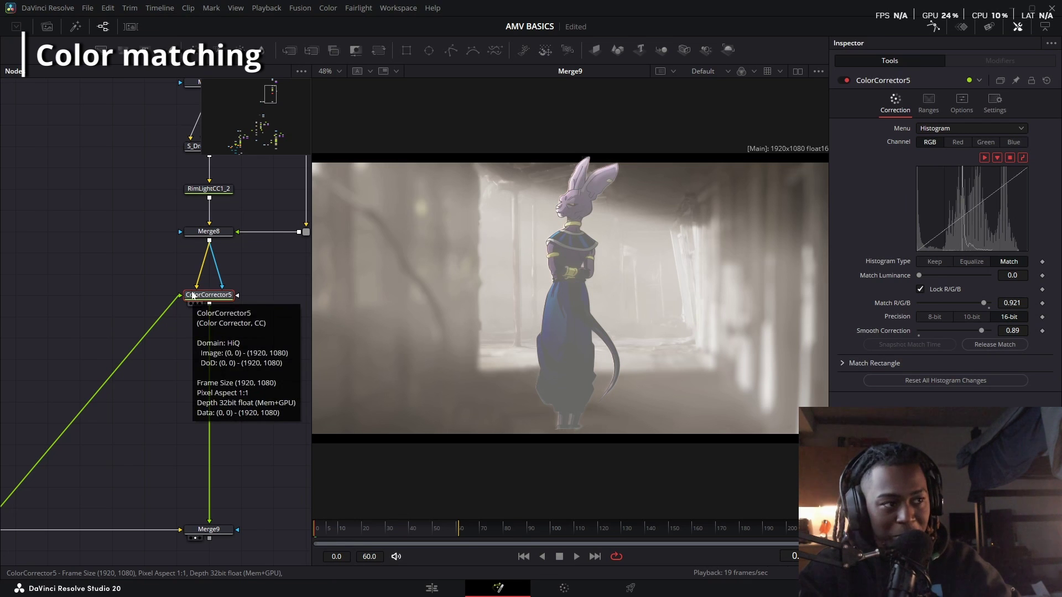
# Cut ColorCorrector6's midtone saturation to 0.58 and shrink the character with Transform3 to 0.423
pyautogui.click(971, 143)
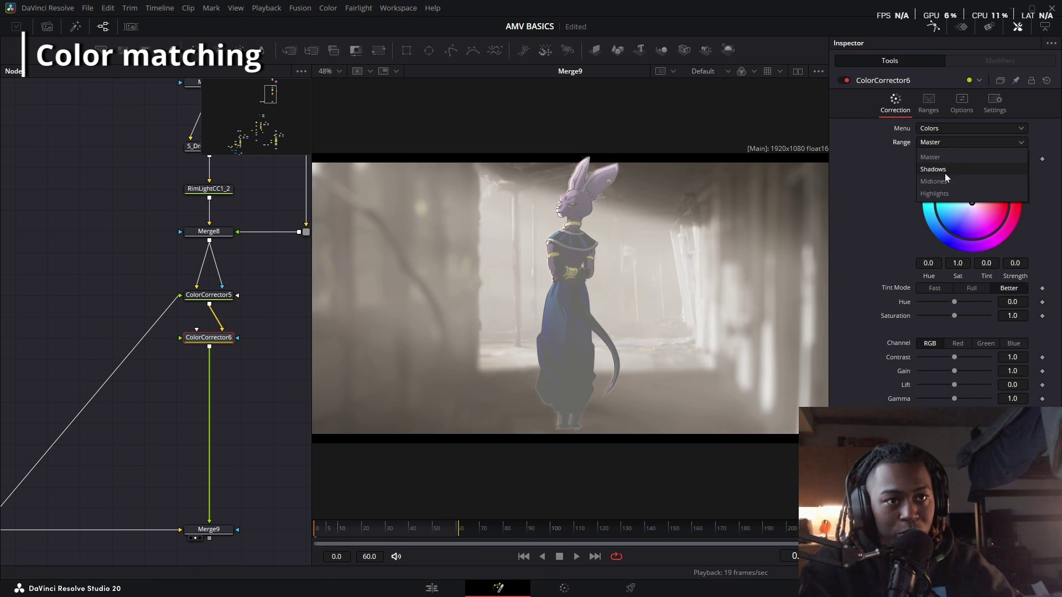
pyautogui.click(949, 183)
pyautogui.moveTo(952, 323); pyautogui.dragTo(939, 322)
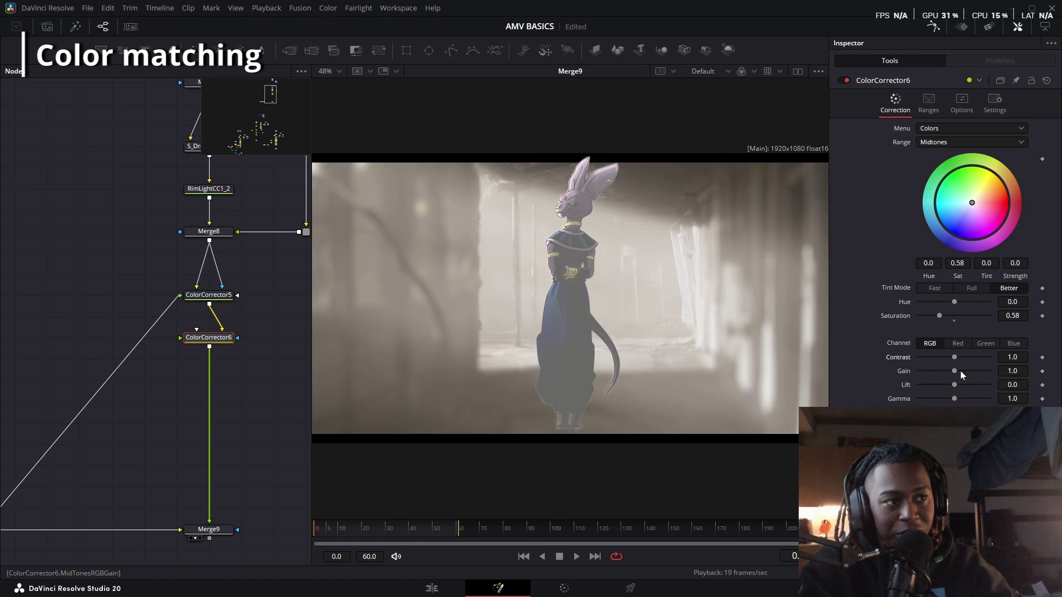
pyautogui.click(378, 50)
pyautogui.moveTo(336, 232); pyautogui.dragTo(484, 308)
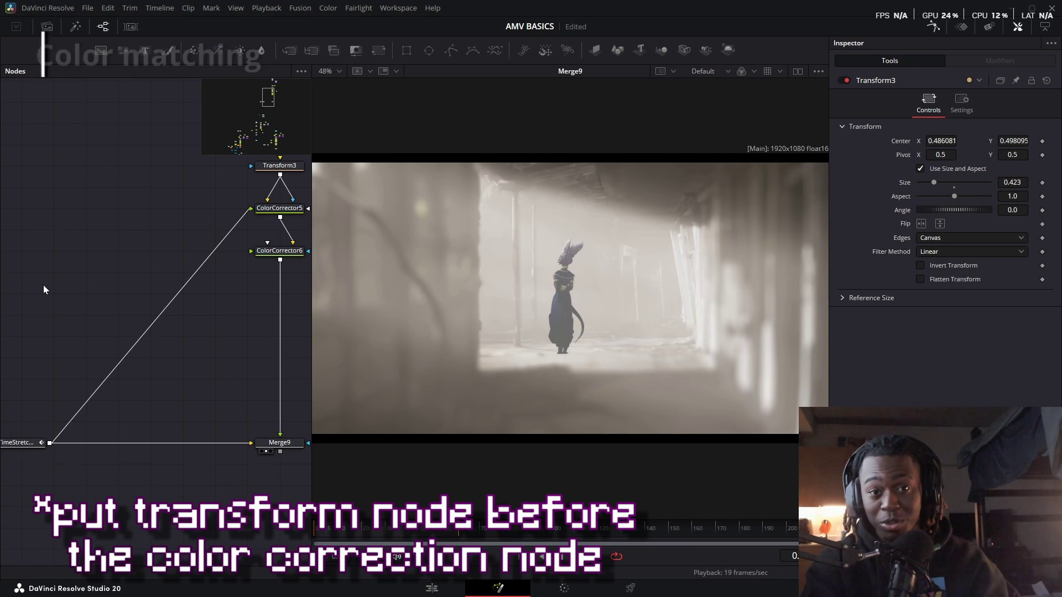
# Add JWLightWrap_2 via the 'DREAM' search and place it beside the colour correctors
pyautogui.hotkey('shift', 'space')
pyautogui.write('DREAM')
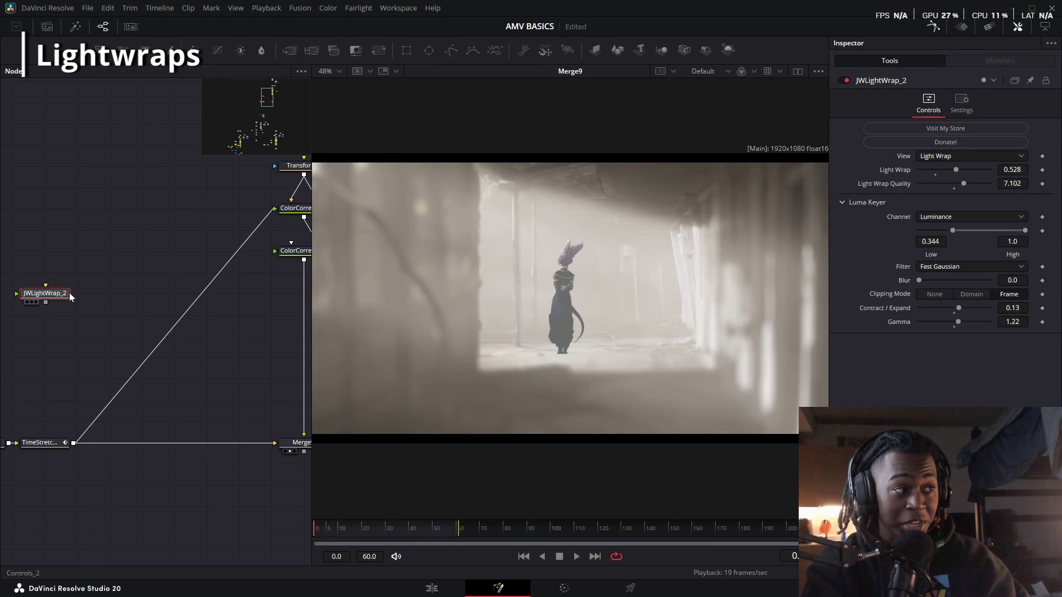
pyautogui.moveTo(70, 297); pyautogui.dragTo(207, 273)
pyautogui.press('1')
# Connect ColorCorrector6's output into JWLightWrap_2's input
pyautogui.moveTo(303, 260); pyautogui.dragTo(241, 318)
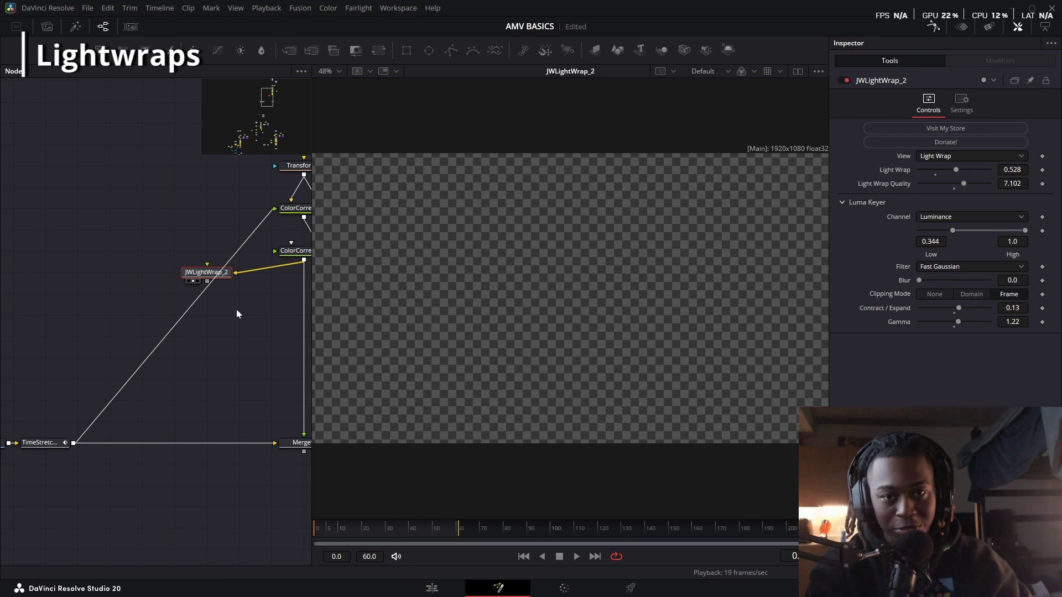
pyautogui.moveTo(296, 250); pyautogui.dragTo(476, 291)
pyautogui.scroll(2, 556, 288)
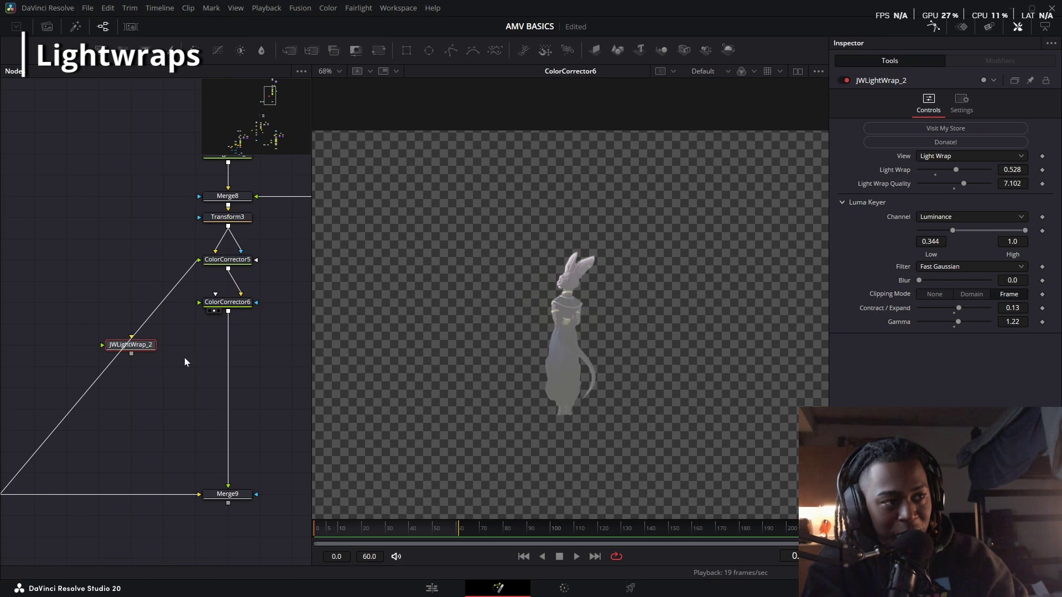
pyautogui.moveTo(228, 311); pyautogui.dragTo(153, 351)
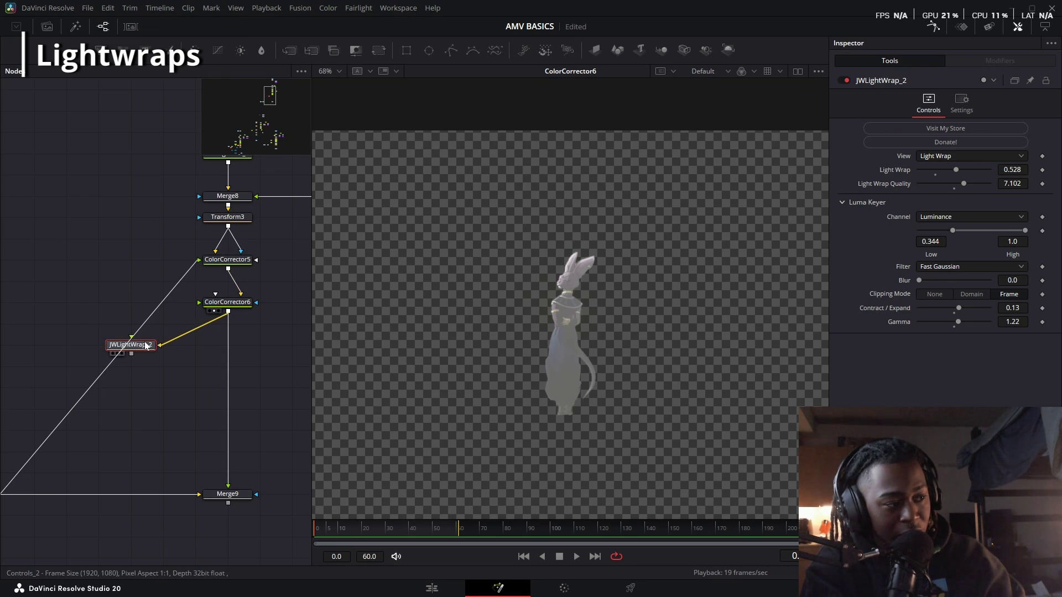
pyautogui.moveTo(5, 517); pyautogui.dragTo(97, 469)
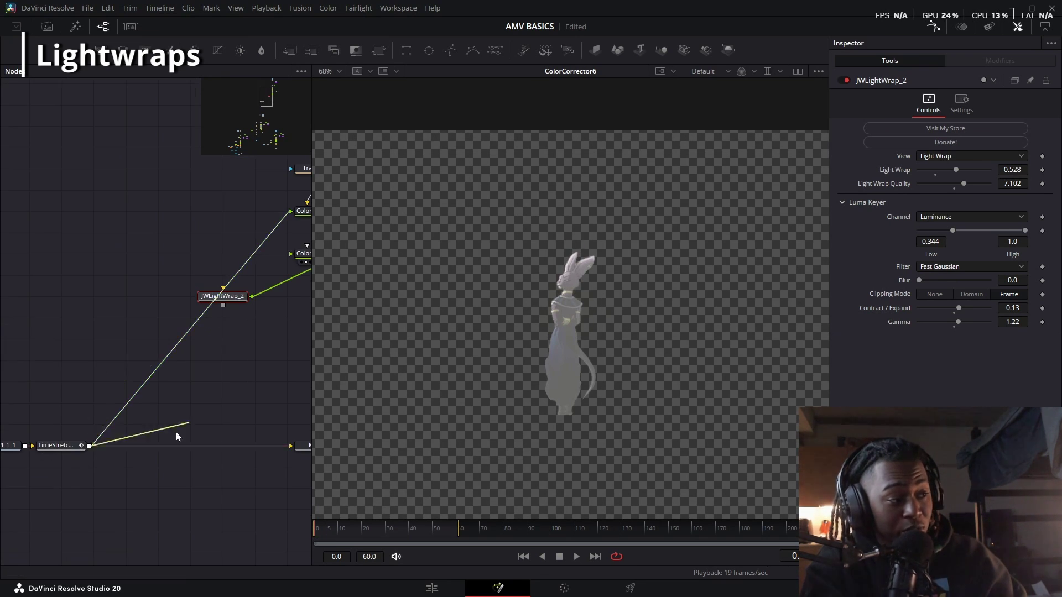
# Feed the corridor footage into JWLightWrap_2's background and preview the light-wrap result
pyautogui.click(44, 454)
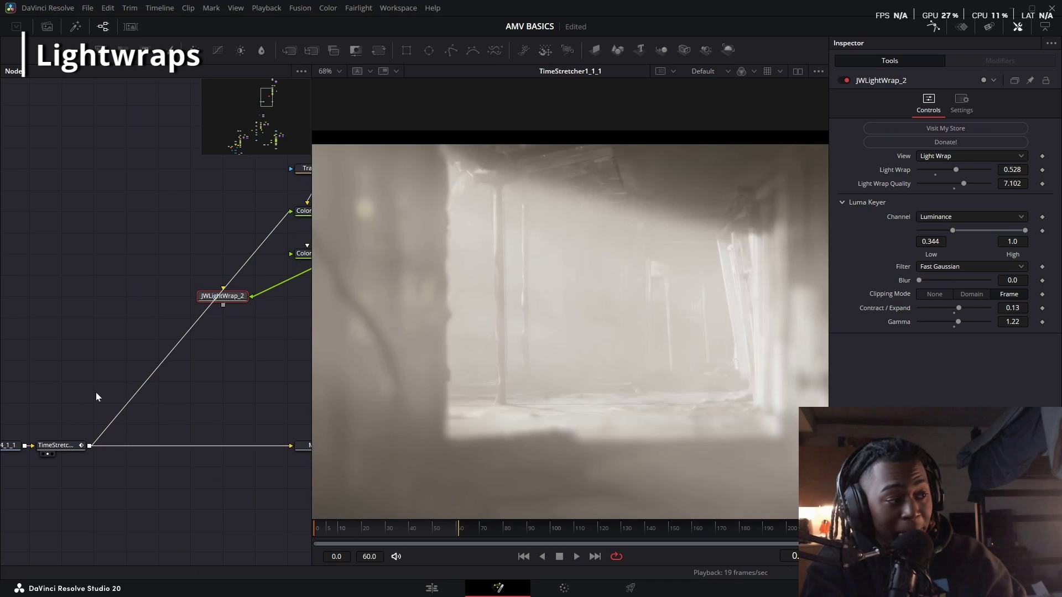
pyautogui.click(62, 447)
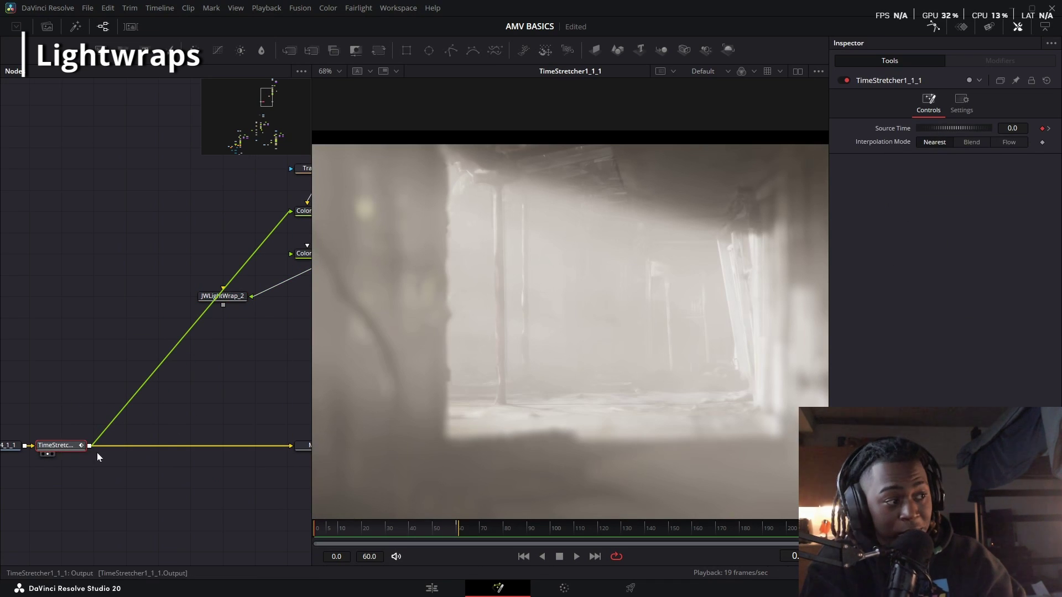
pyautogui.moveTo(221, 296); pyautogui.dragTo(224, 338)
pyautogui.hscroll(1, 188, 370)
pyautogui.press('1')
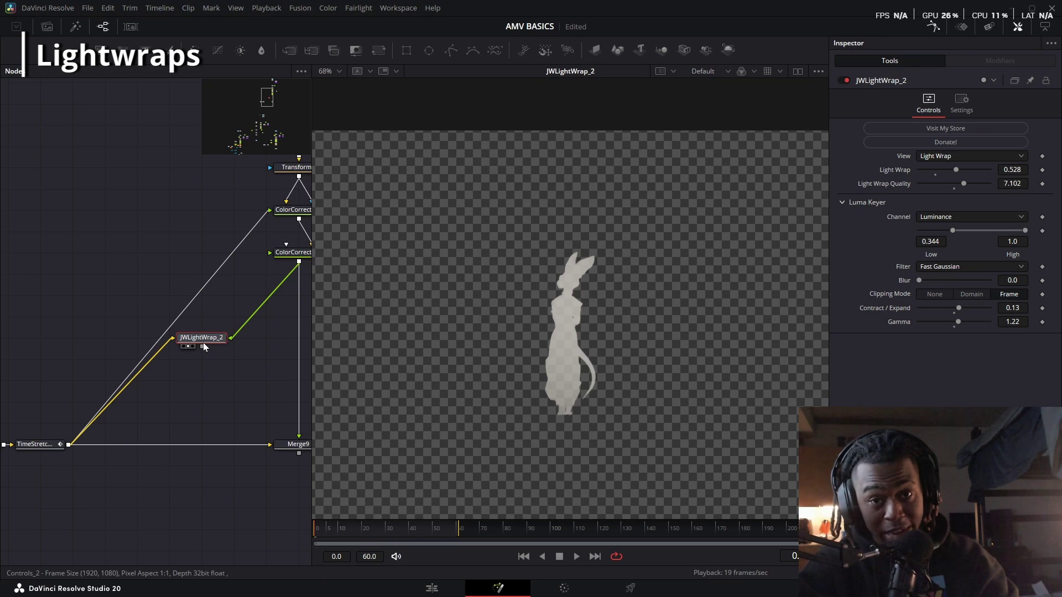
# Insert Merge10 before Merge9, fed by the brightness/contrast output
pyautogui.hotkey('shift', 'space')
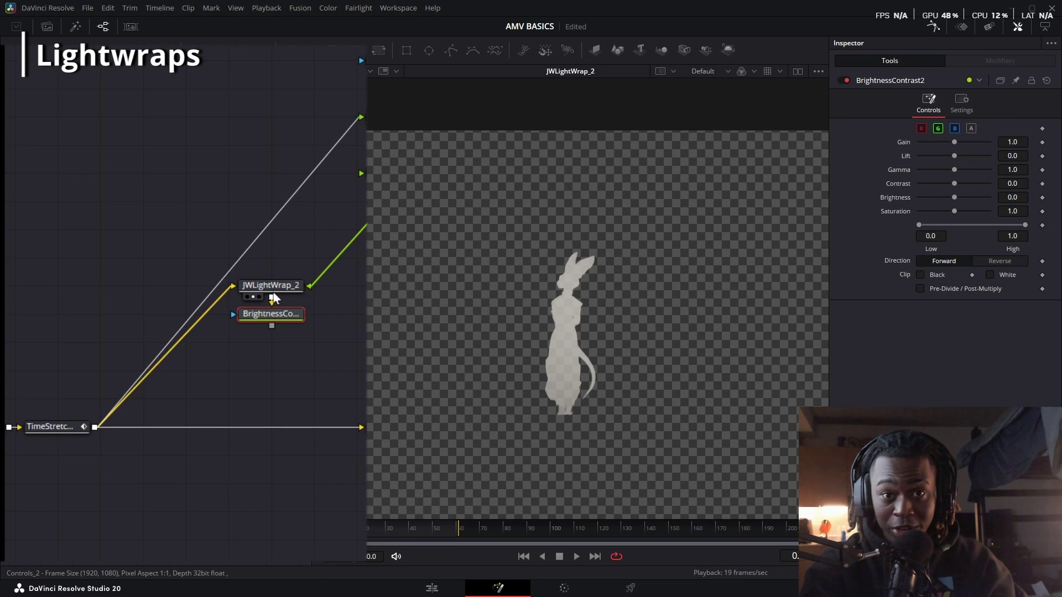
pyautogui.rightClick(256, 289)
pyautogui.click(276, 114)
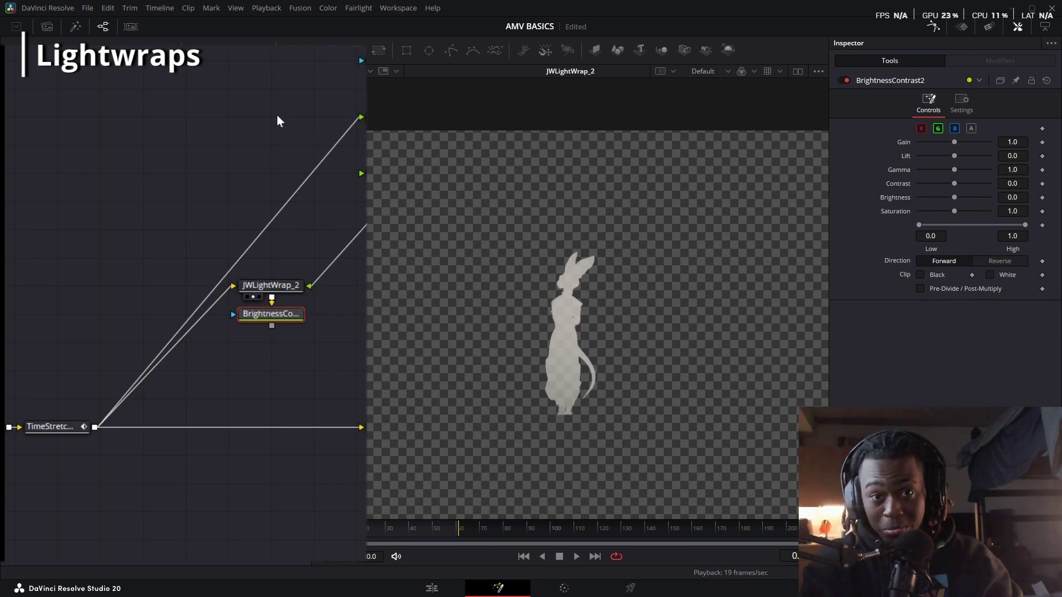
pyautogui.hotkey('shift', 'space')
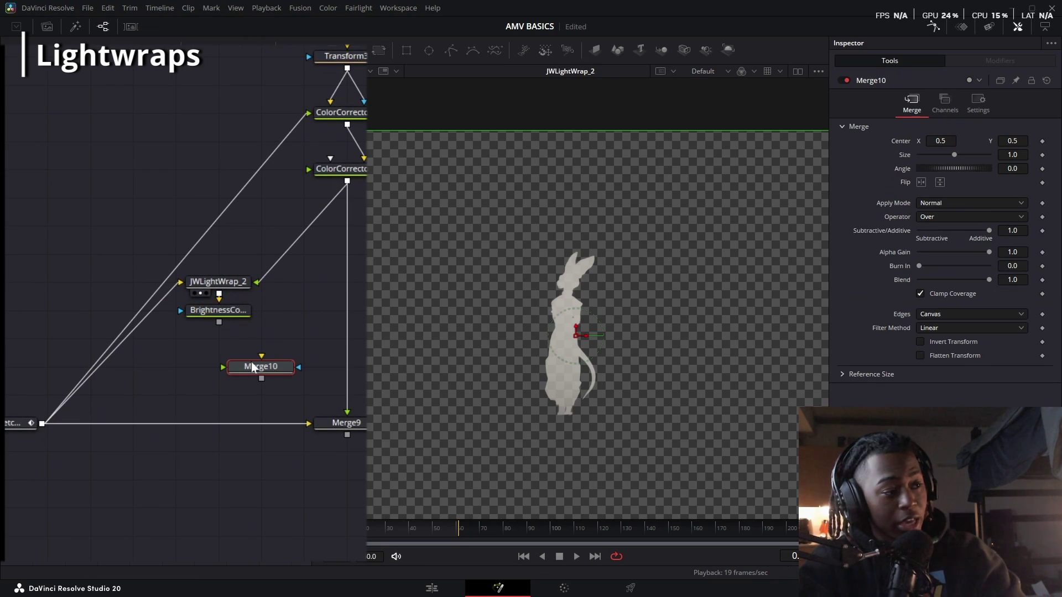
pyautogui.moveTo(250, 370); pyautogui.dragTo(352, 340)
pyautogui.moveTo(232, 337); pyautogui.dragTo(301, 337)
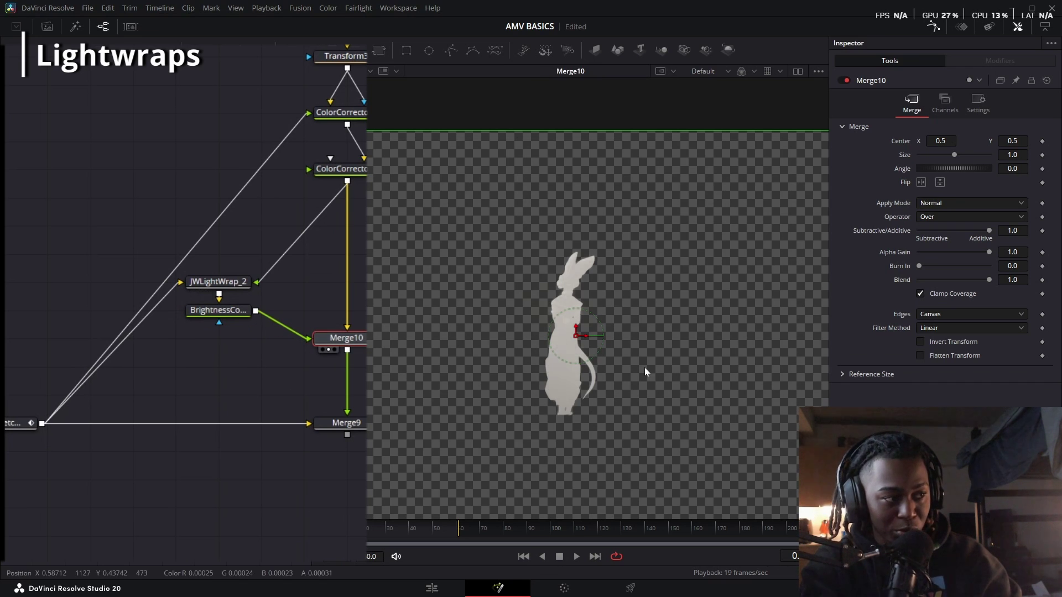
pyautogui.click(267, 448)
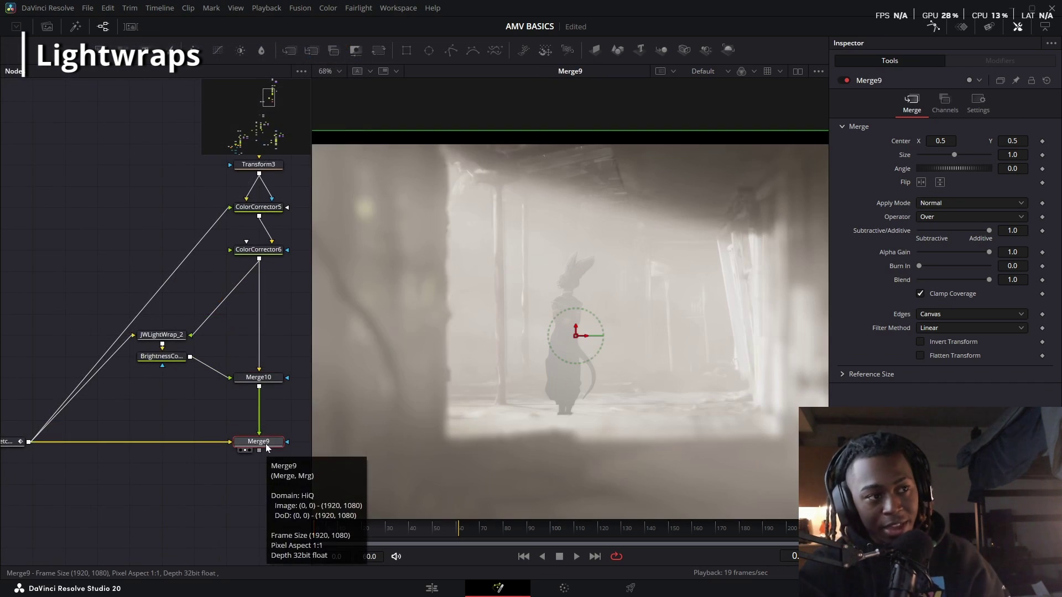
# Nudge Transform3's centre to reposition the character and raise Light Wrap to 0.268
pyautogui.scroll(2, 236, 386)
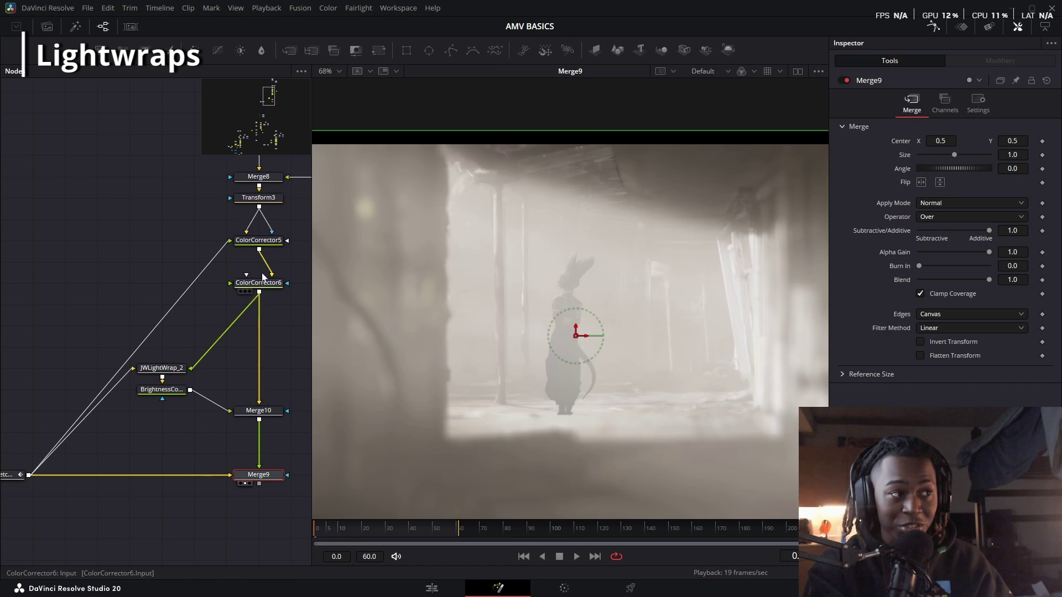
pyautogui.click(259, 197)
pyautogui.moveTo(575, 335)
pyautogui.mouseDown()
pyautogui.moveTo(662, 351)
pyautogui.moveTo(752, 343)
pyautogui.moveTo(723, 271)
pyautogui.moveTo(500, 355)
pyautogui.moveTo(701, 480)
pyautogui.moveTo(682, 496)
pyautogui.moveTo(575, 333)
pyautogui.mouseUp()
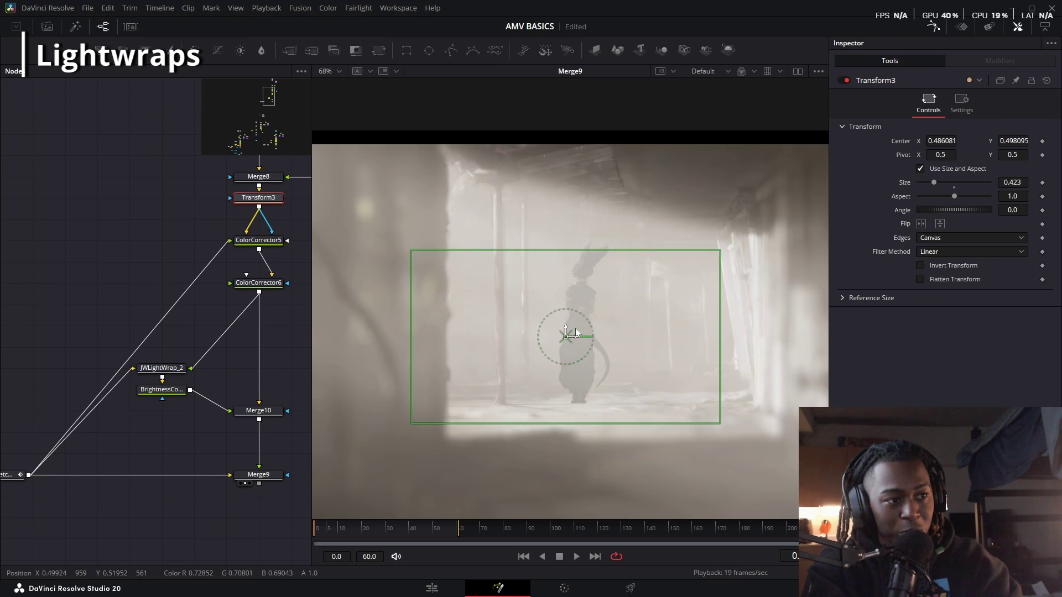
pyautogui.click(161, 390)
pyautogui.click(176, 367)
pyautogui.moveTo(934, 171)
pyautogui.mouseDown()
pyautogui.moveTo(923, 168)
pyautogui.moveTo(947, 170)
pyautogui.mouseUp()
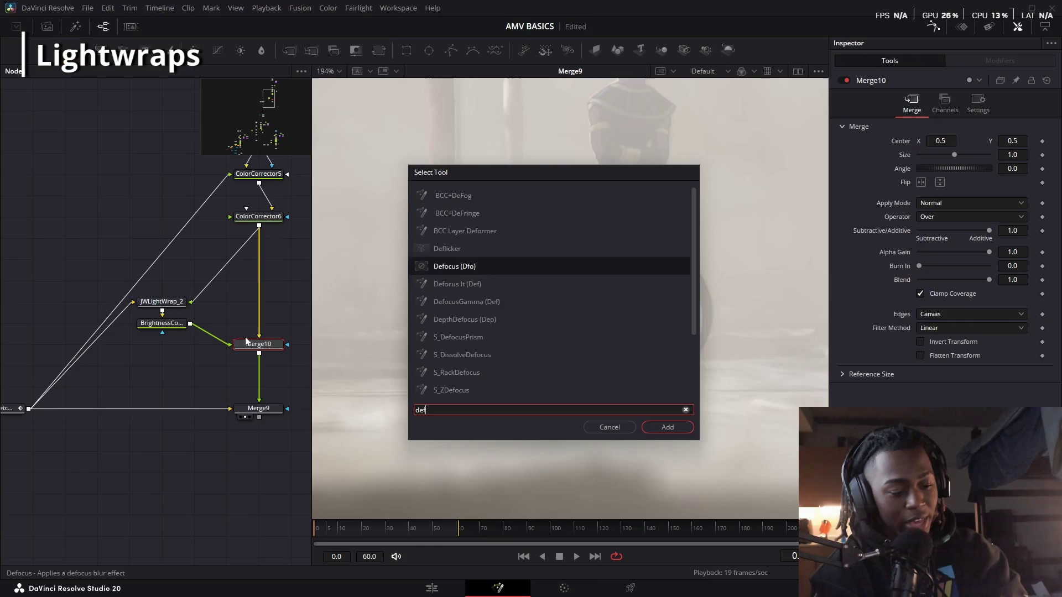
# Add Defocus It after Merge10 and place its linear focus line beside the character
pyautogui.write('o')
pyautogui.press('Down')
pyautogui.press('Return')
pyautogui.scroll(-2, 758, 85)
pyautogui.moveTo(758, 86); pyautogui.dragTo(730, 319)
pyautogui.moveTo(626, 489); pyautogui.dragTo(739, 286)
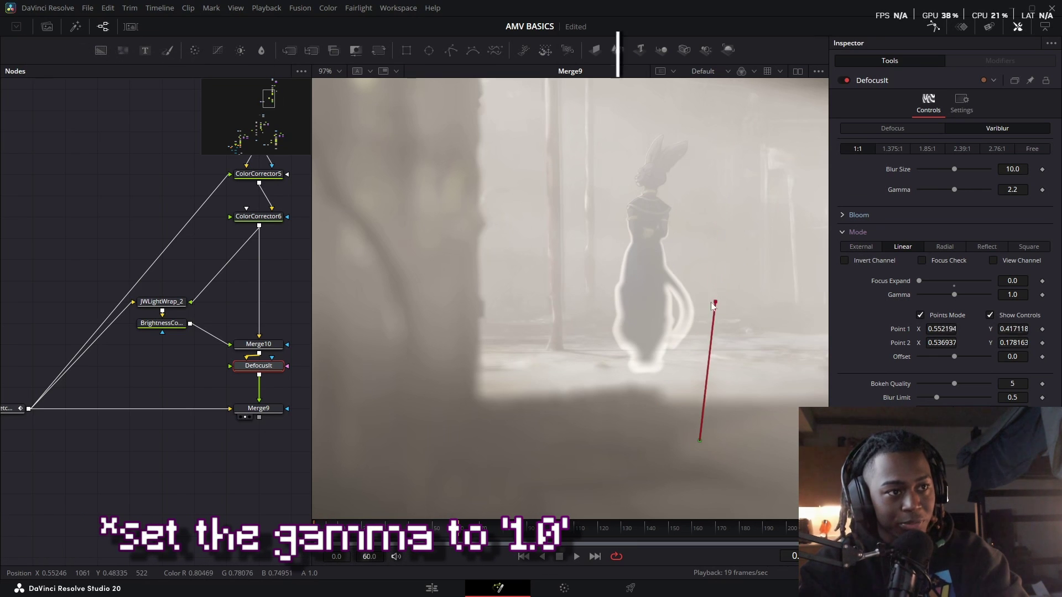
# Turn on Focus Check and shift the focus line's first point left
pyautogui.scroll(2, 683, 446)
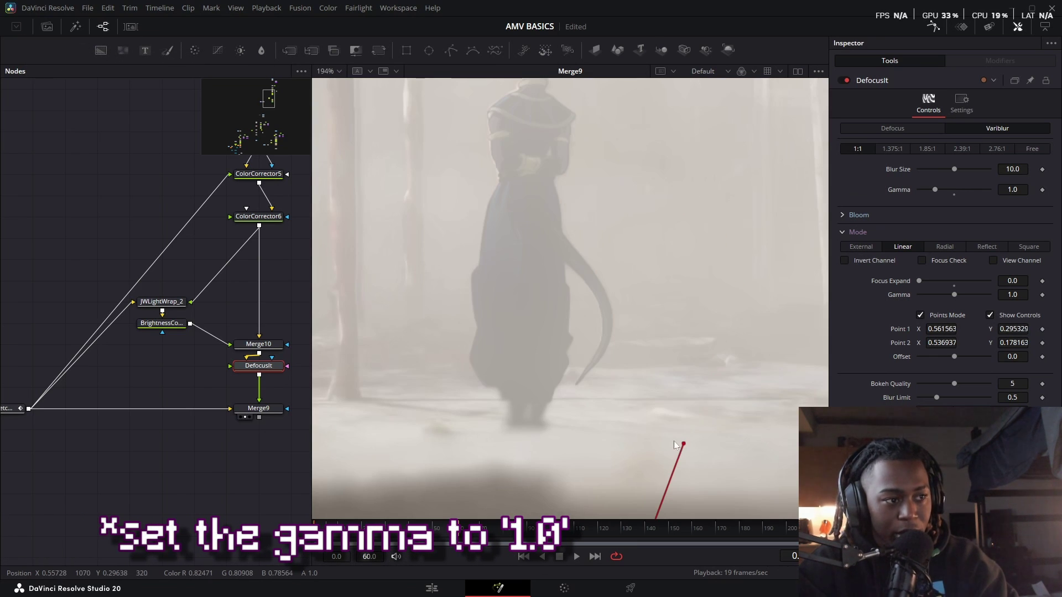
pyautogui.scroll(-2, 675, 444)
pyautogui.scroll(1, 670, 443)
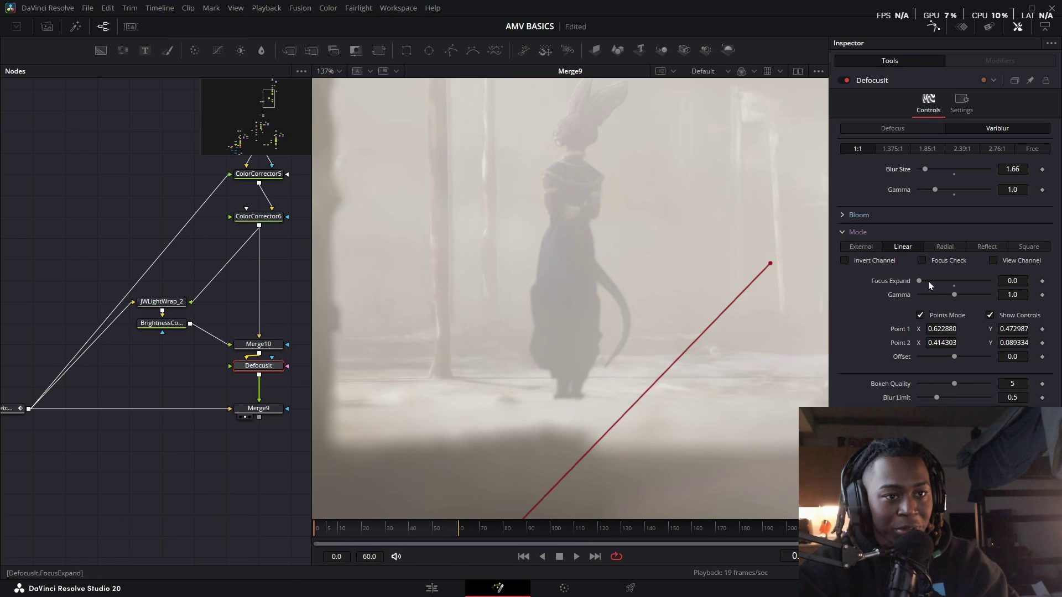
pyautogui.click(925, 263)
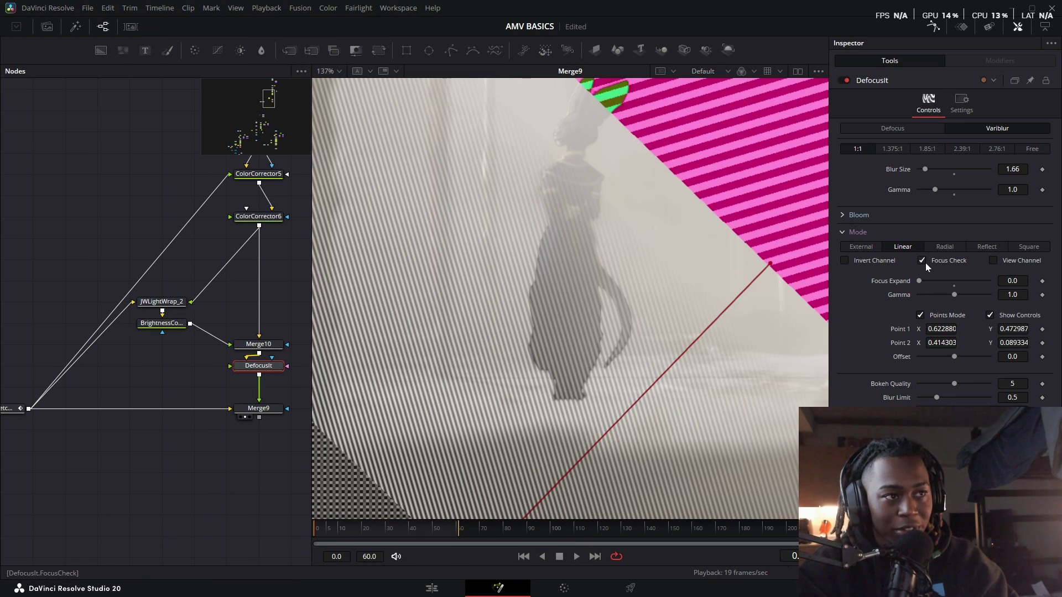
pyautogui.click(925, 264)
pyautogui.click(921, 260)
pyautogui.moveTo(770, 264); pyautogui.dragTo(722, 285)
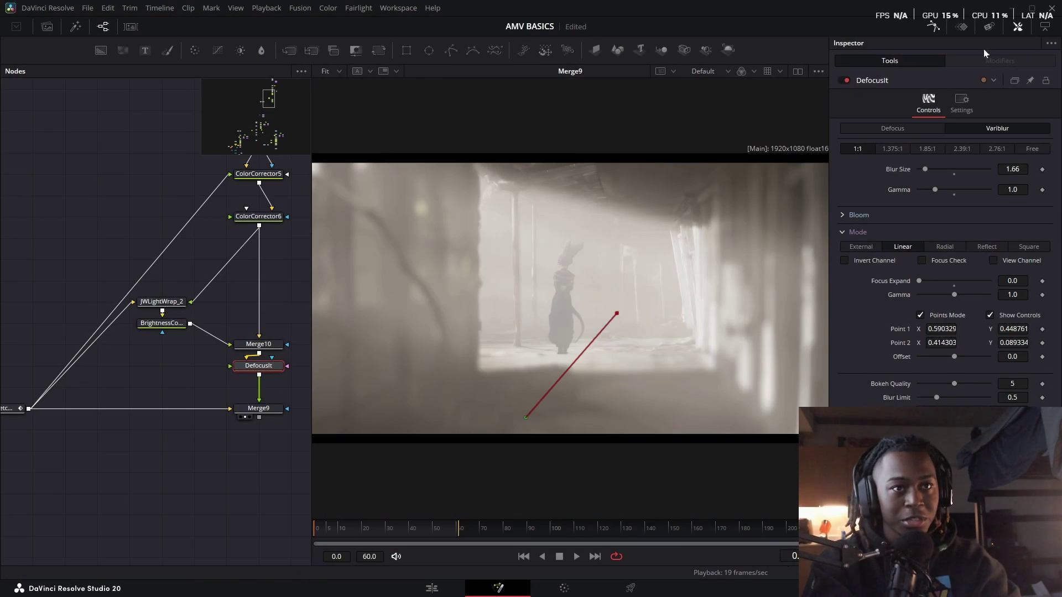
pyautogui.click(1018, 27)
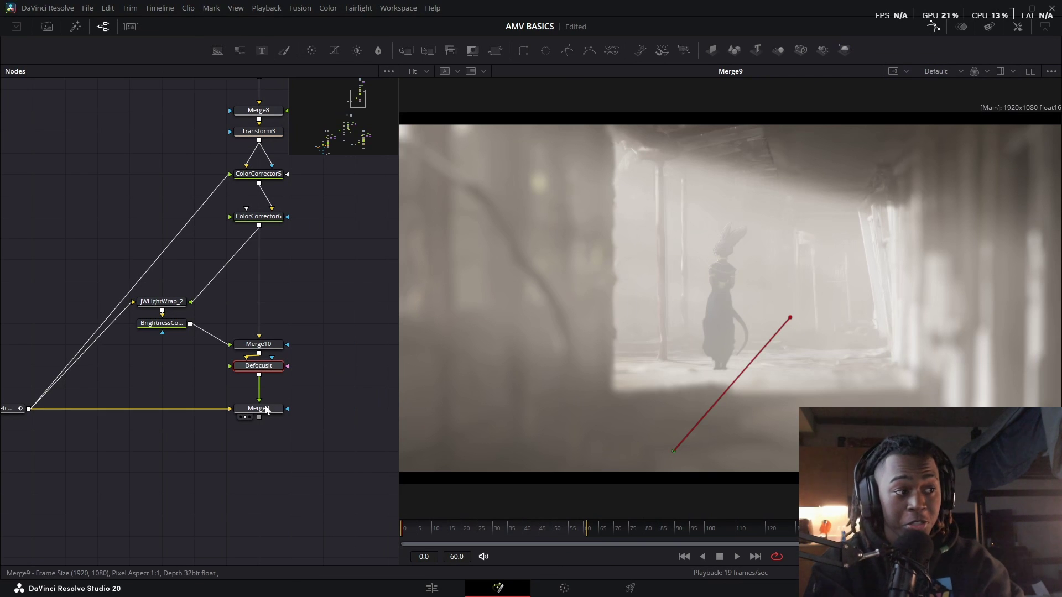
# View Merge9, then add a Camera Tracker node via the 'camera' search
pyautogui.click(268, 408)
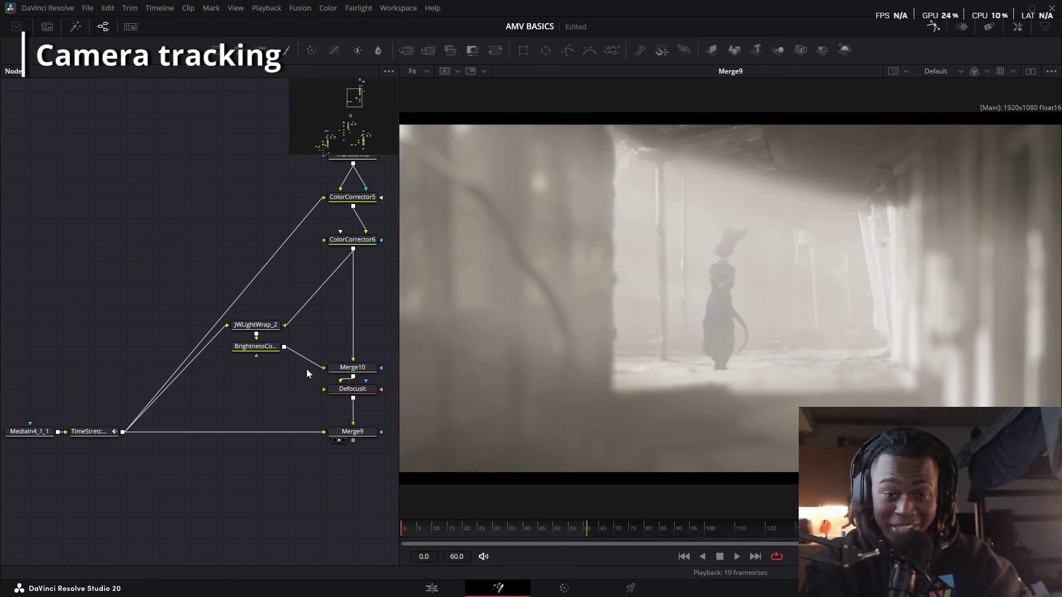
pyautogui.scroll(-5, 307, 373)
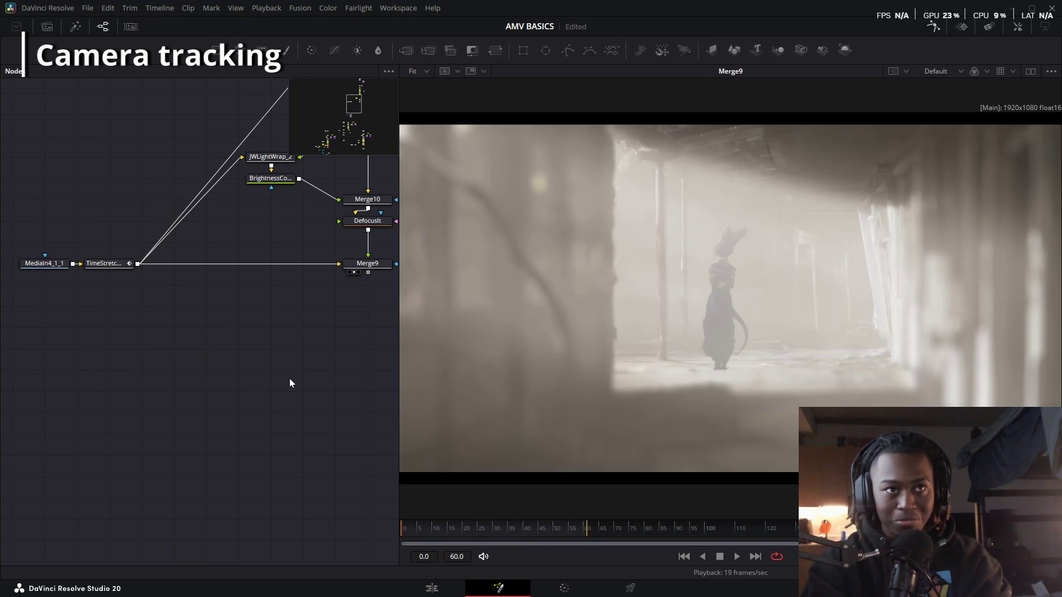
pyautogui.hotkey('shift', 'space')
pyautogui.write('defo')
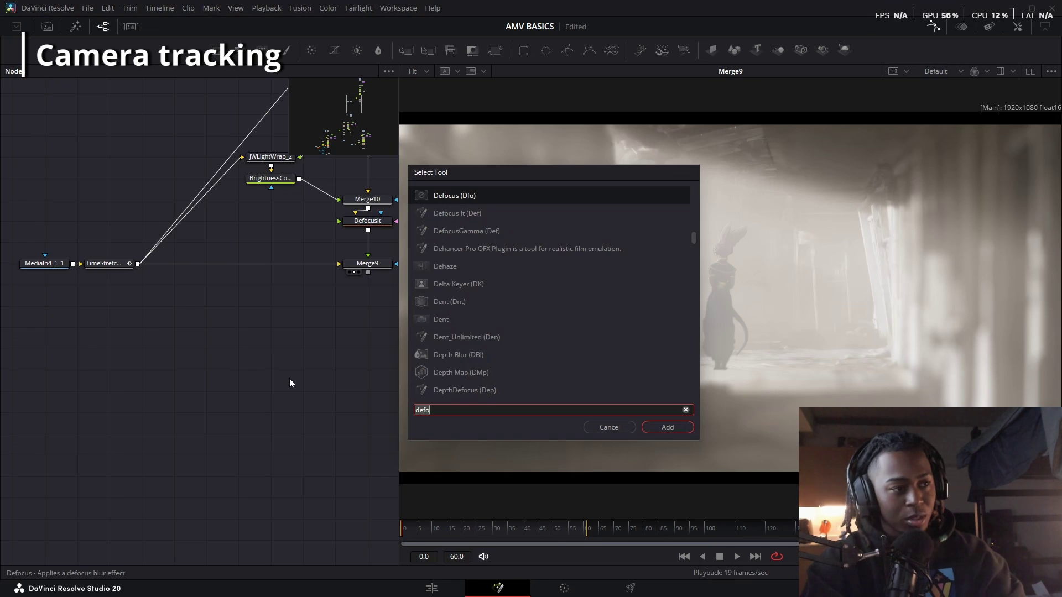
pyautogui.press('BackSpace')
pyautogui.press('BackSpace')
pyautogui.press('BackSpace')
pyautogui.press('BackSpace')
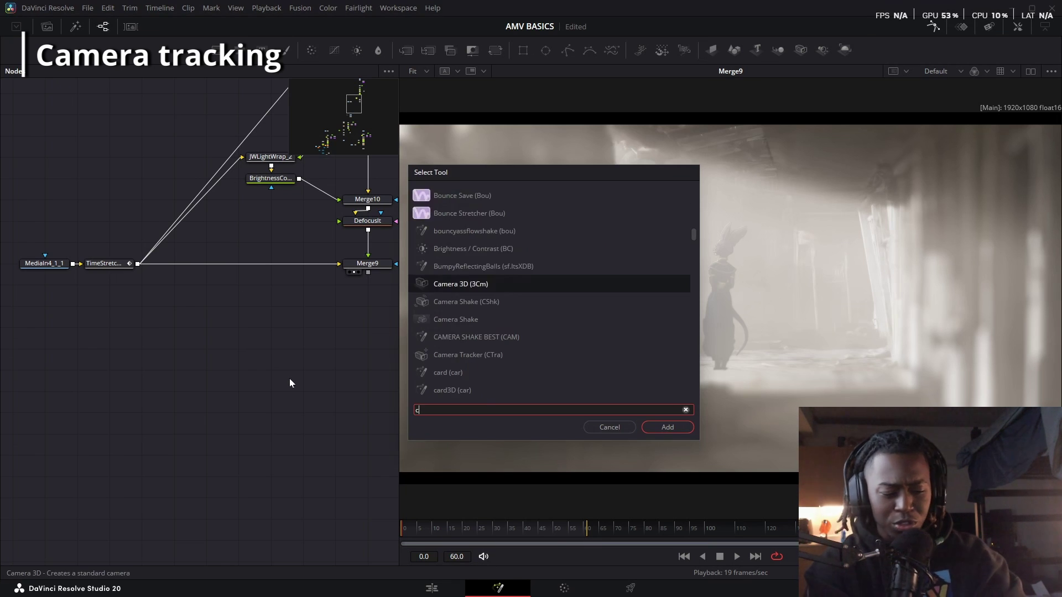
pyautogui.write('camera')
pyautogui.press('Down')
pyautogui.press('Down')
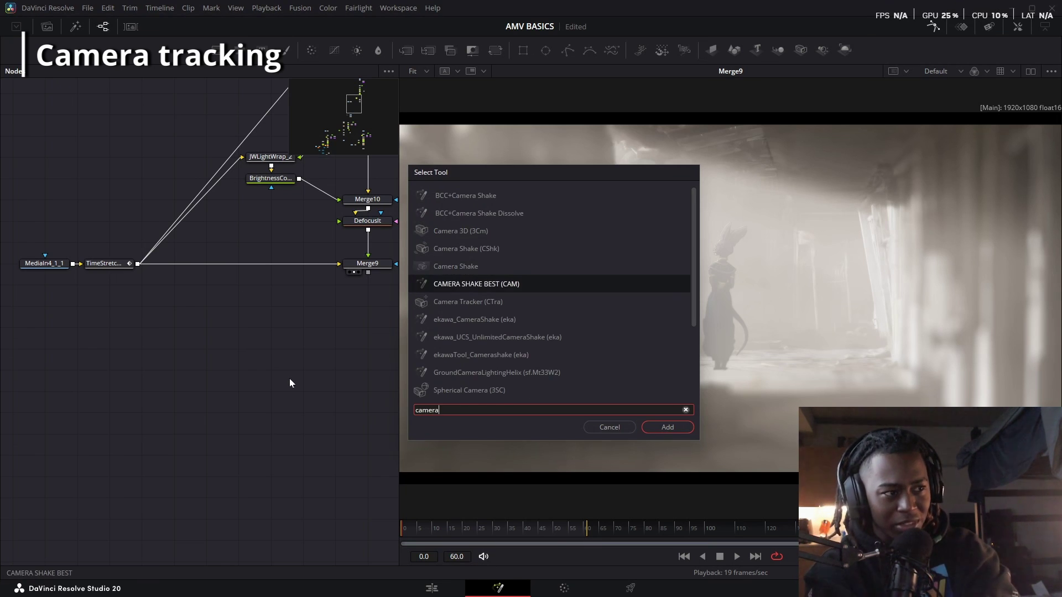
pyautogui.press('Down')
pyautogui.press('Return')
# Feed the corridor footage into CameraTracker2, arrange the node, and auto-track features
pyautogui.click(290, 378)
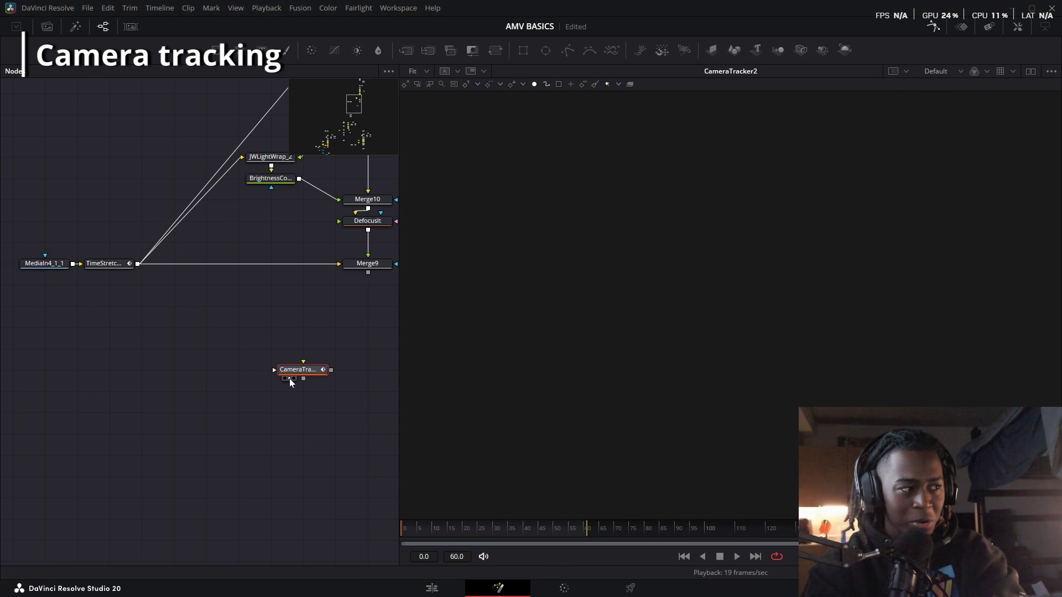
pyautogui.moveTo(137, 264); pyautogui.dragTo(301, 367)
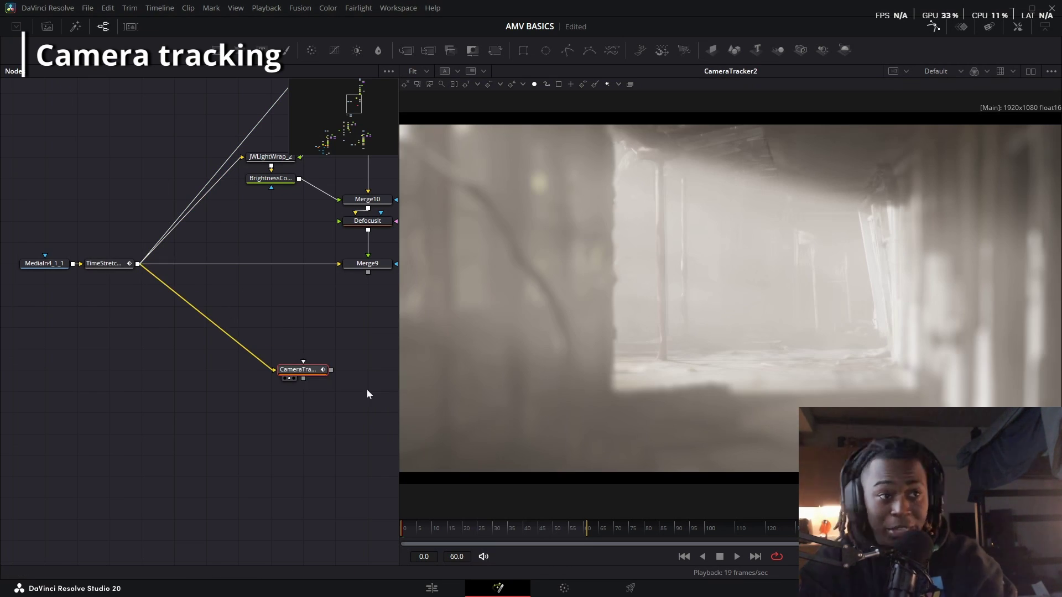
pyautogui.moveTo(310, 370); pyautogui.dragTo(159, 384)
pyautogui.scroll(-2, 128, 417)
pyautogui.scroll(-2, 129, 423)
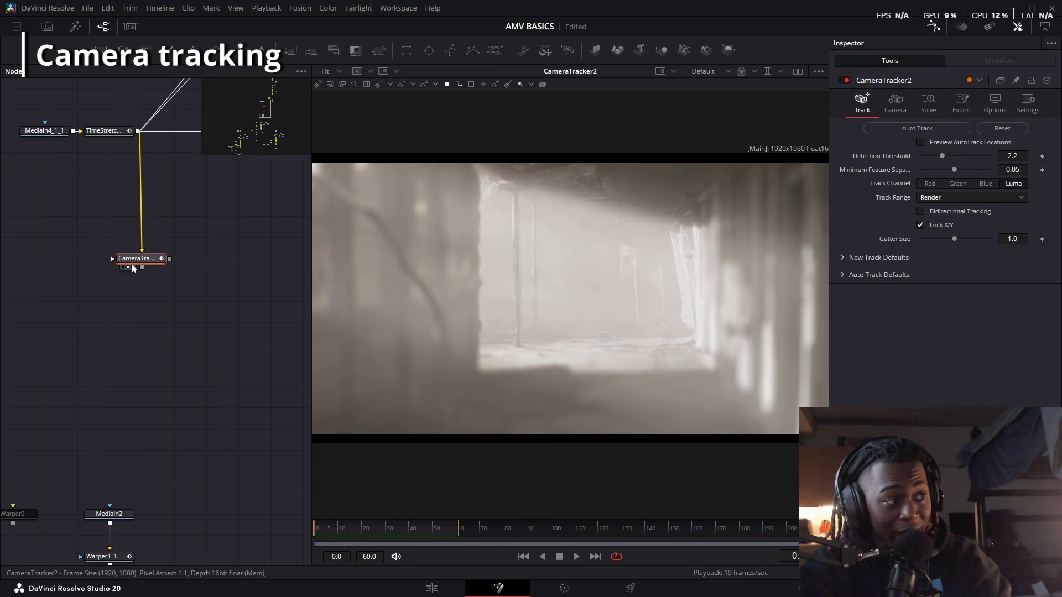
pyautogui.moveTo(131, 263); pyautogui.dragTo(133, 327)
pyautogui.scroll(2, 209, 336)
pyautogui.click(897, 128)
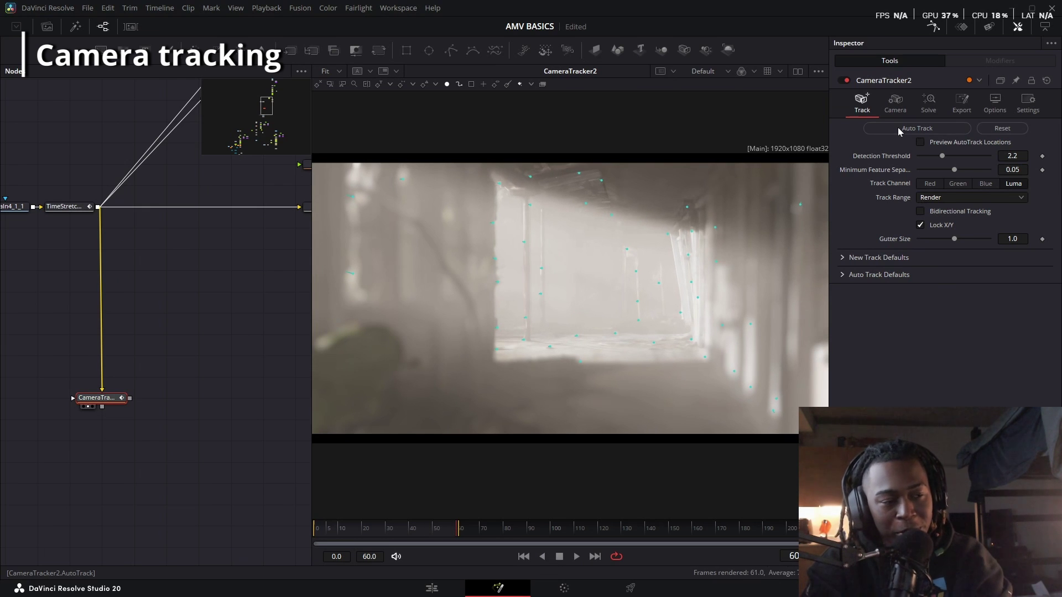
pyautogui.click(931, 105)
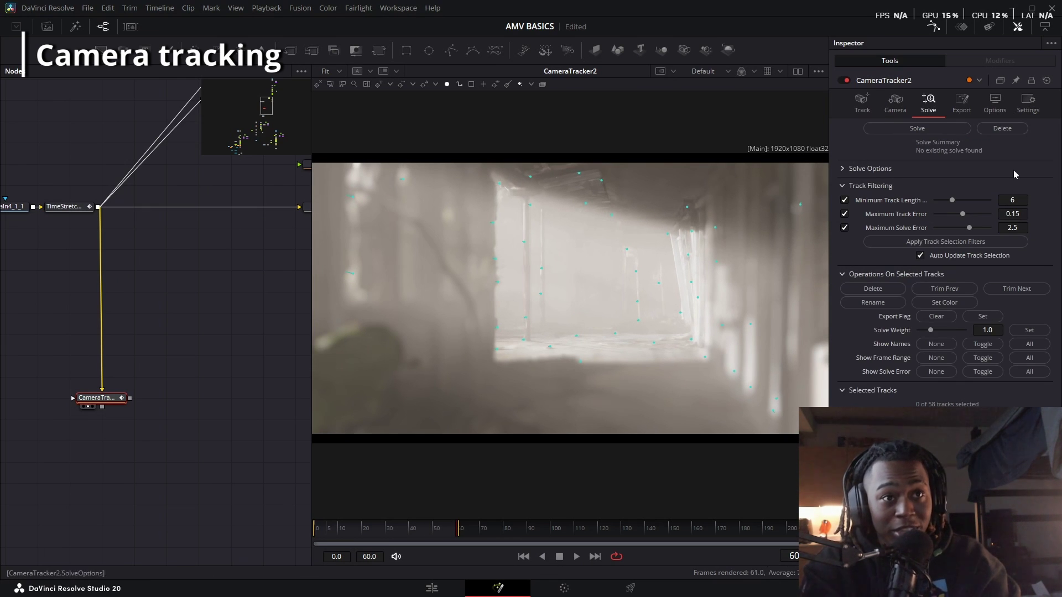
# Solve the camera track and export it as a 3D scene
pyautogui.click(918, 128)
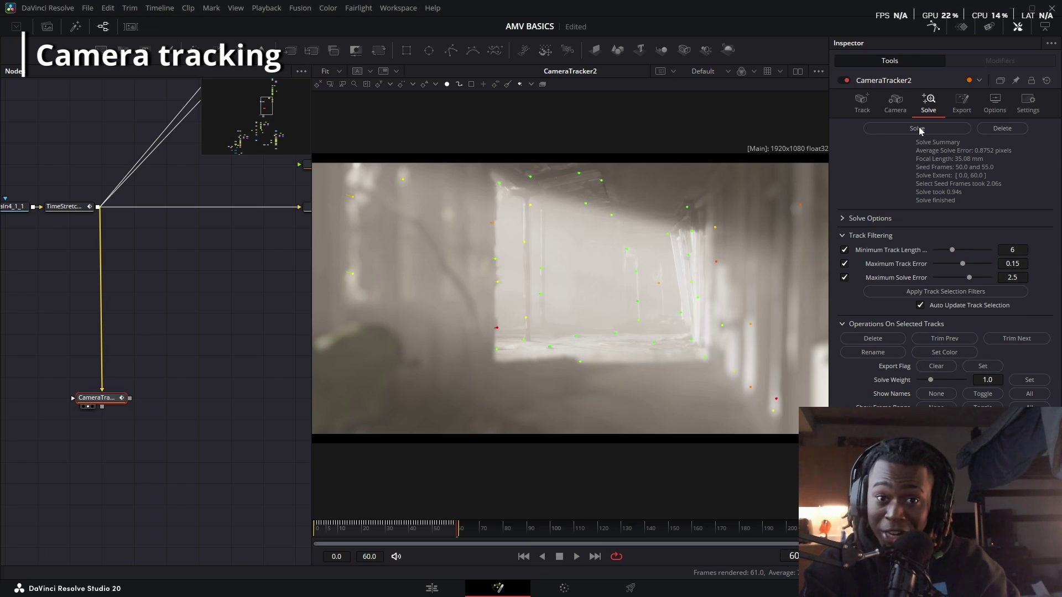
pyautogui.click(961, 104)
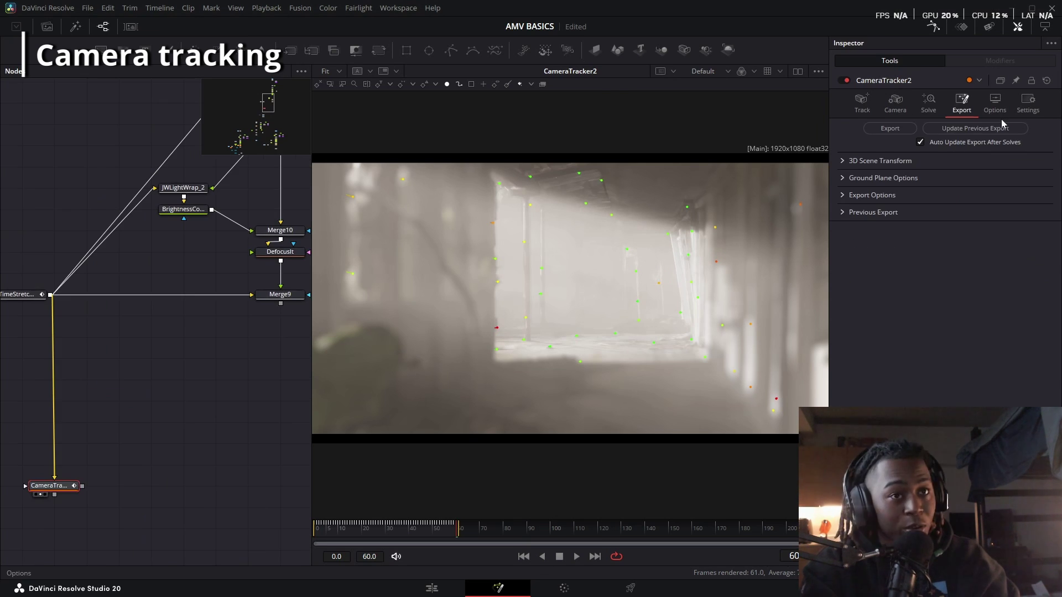
pyautogui.click(888, 128)
# Arrange the exported Camera3D, Merge3D2 and renderer nodes and play back the tracked shot
pyautogui.scroll(-3, 131, 394)
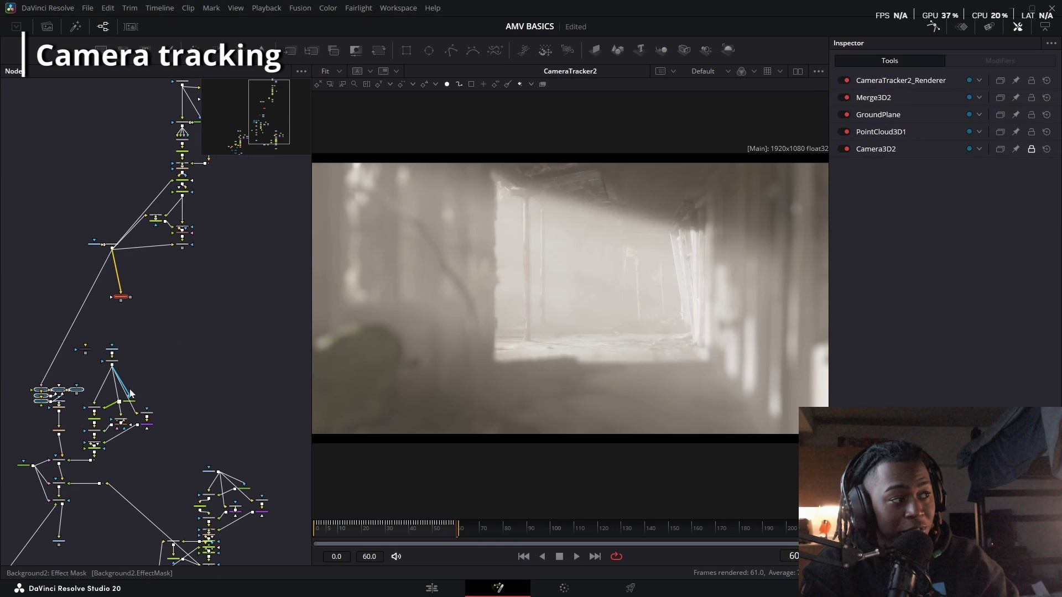
pyautogui.moveTo(43, 398); pyautogui.dragTo(184, 303)
pyautogui.scroll(5, 235, 284)
pyautogui.moveTo(254, 277); pyautogui.dragTo(612, 235)
pyautogui.press('space')
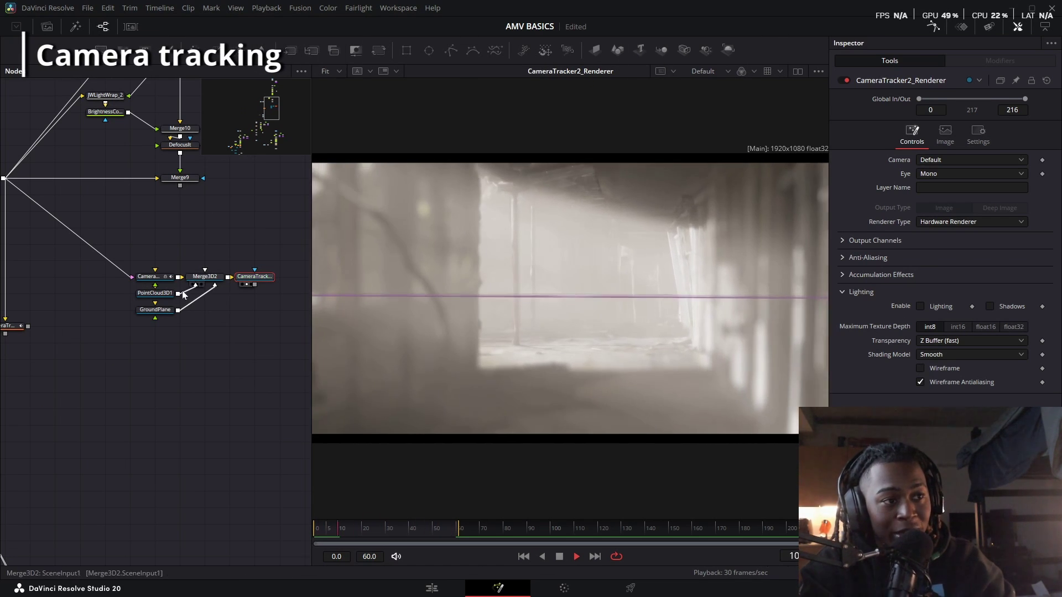
pyautogui.click(203, 276)
pyautogui.moveTo(454, 327); pyautogui.dragTo(794, 431)
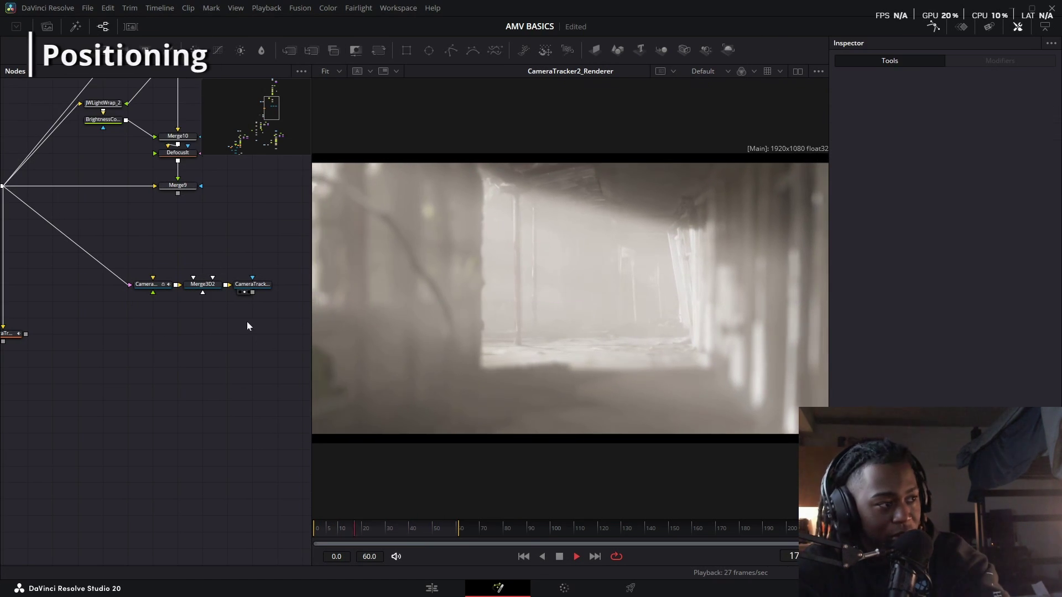
# Move the 3D camera, merge and tracker nodes lower left and add a 3D image plane
pyautogui.moveTo(247, 321); pyautogui.dragTo(125, 273)
pyautogui.moveTo(202, 283); pyautogui.dragTo(128, 300)
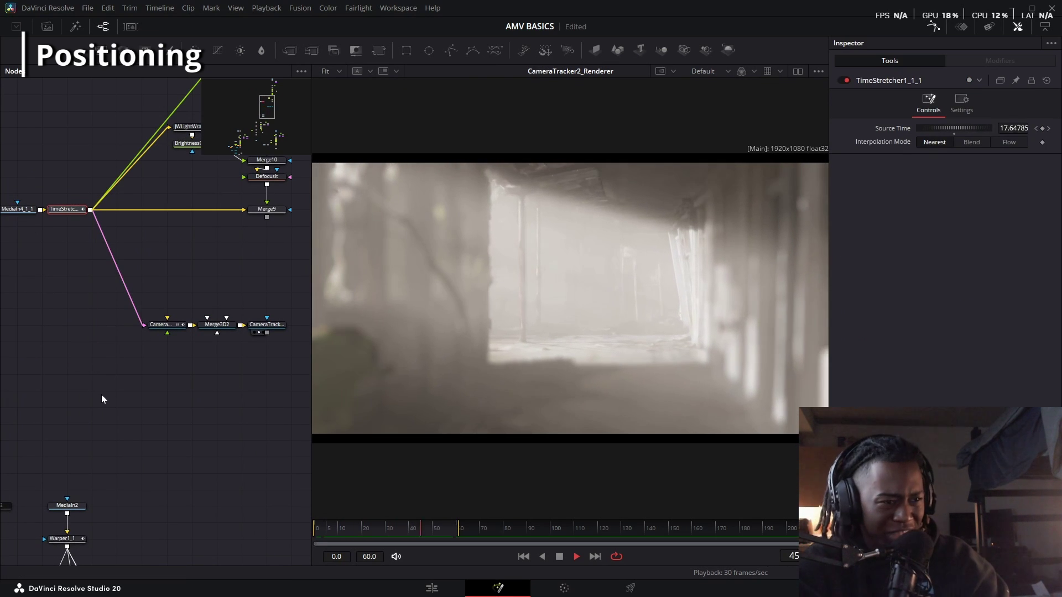
pyautogui.moveTo(102, 393); pyautogui.dragTo(18, 462)
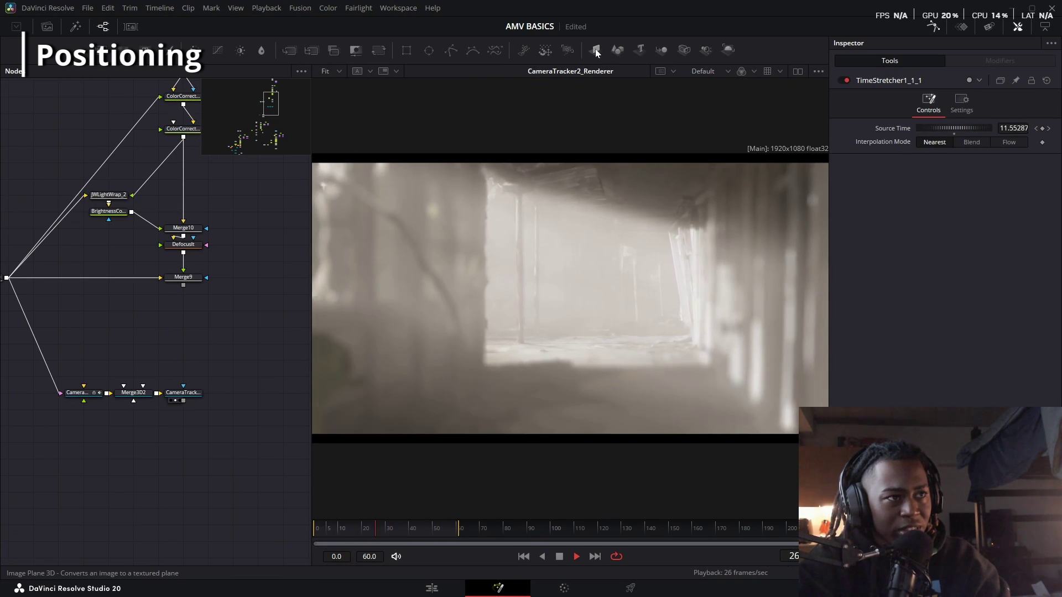
pyautogui.moveTo(595, 52); pyautogui.dragTo(124, 386)
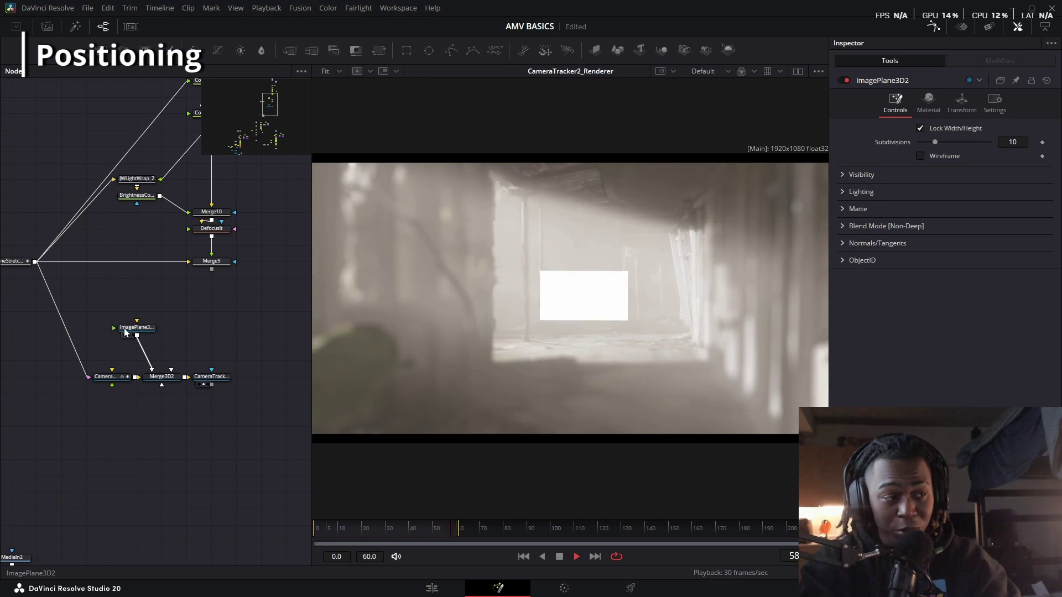
# Push ImagePlane3D2 back to Translation Z -10.78, playing the shot to check its depth
pyautogui.click(951, 108)
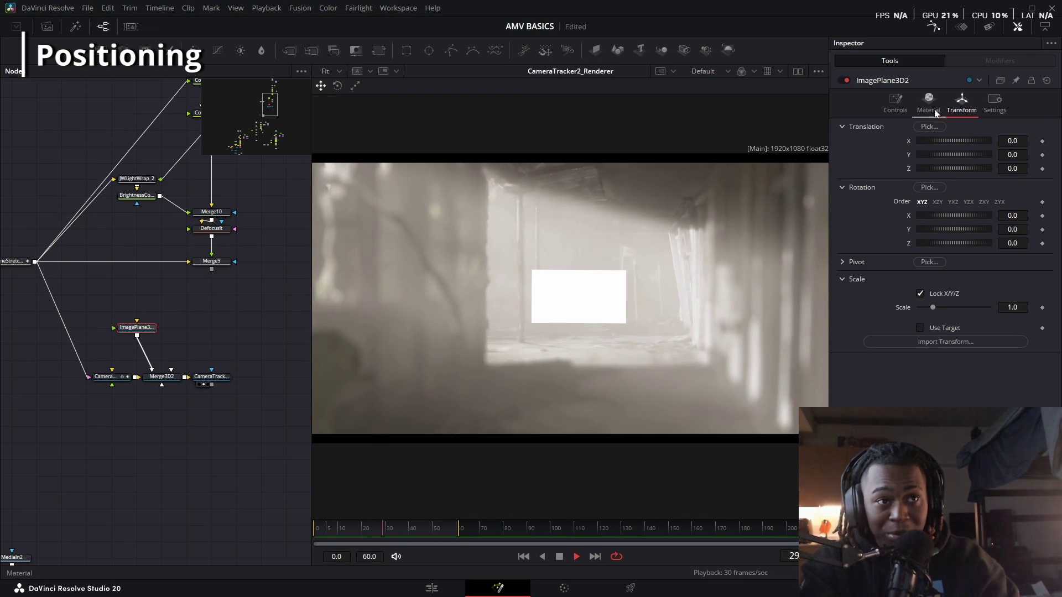
pyautogui.moveTo(1015, 168); pyautogui.dragTo(989, 168)
pyautogui.press('space')
pyautogui.moveTo(375, 540); pyautogui.dragTo(344, 515)
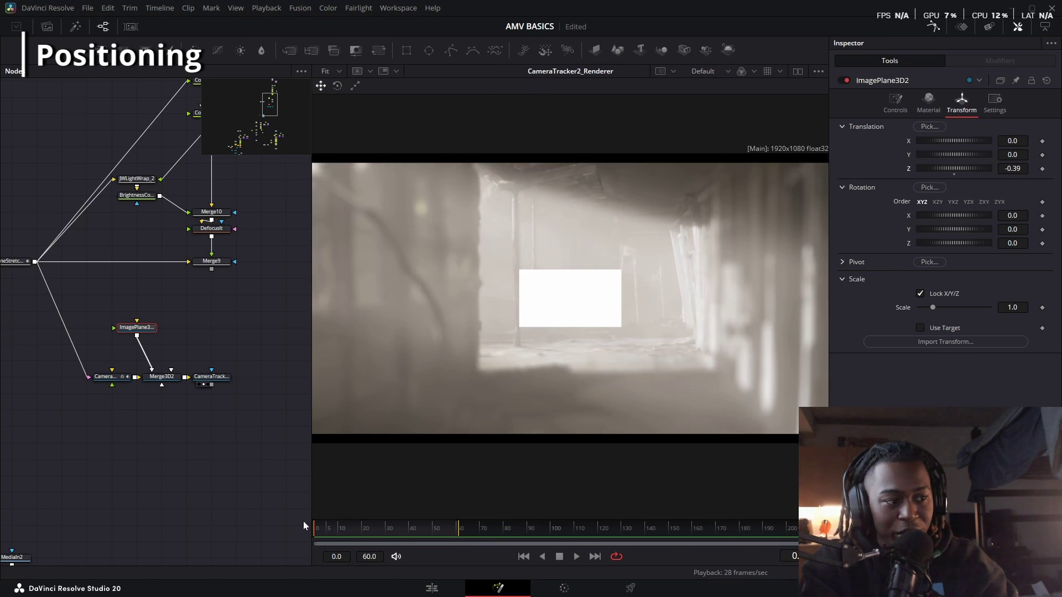
pyautogui.moveTo(1012, 168); pyautogui.dragTo(1007, 166)
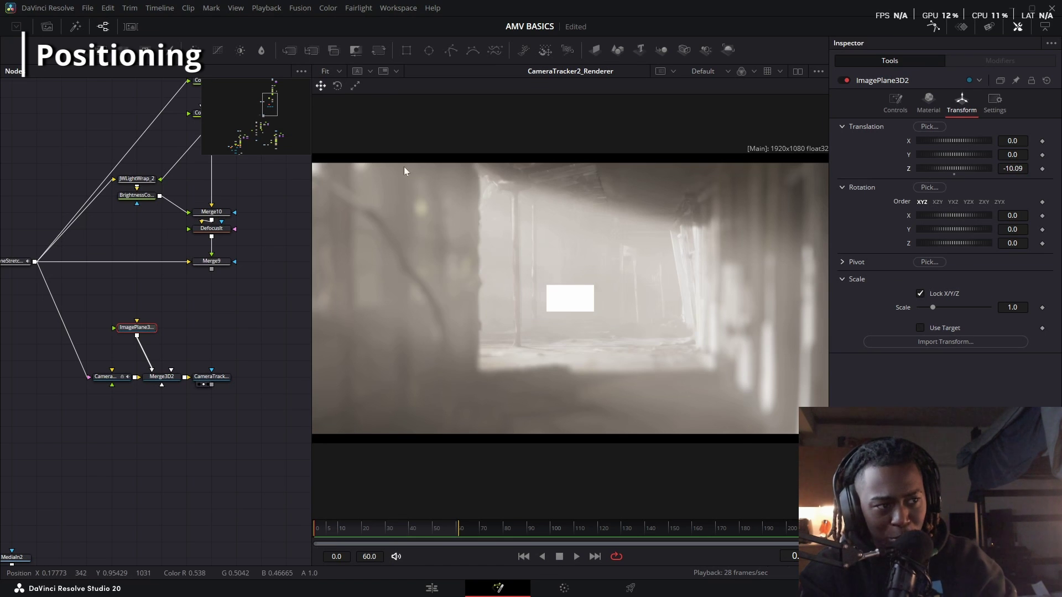
pyautogui.scroll(5, 404, 170)
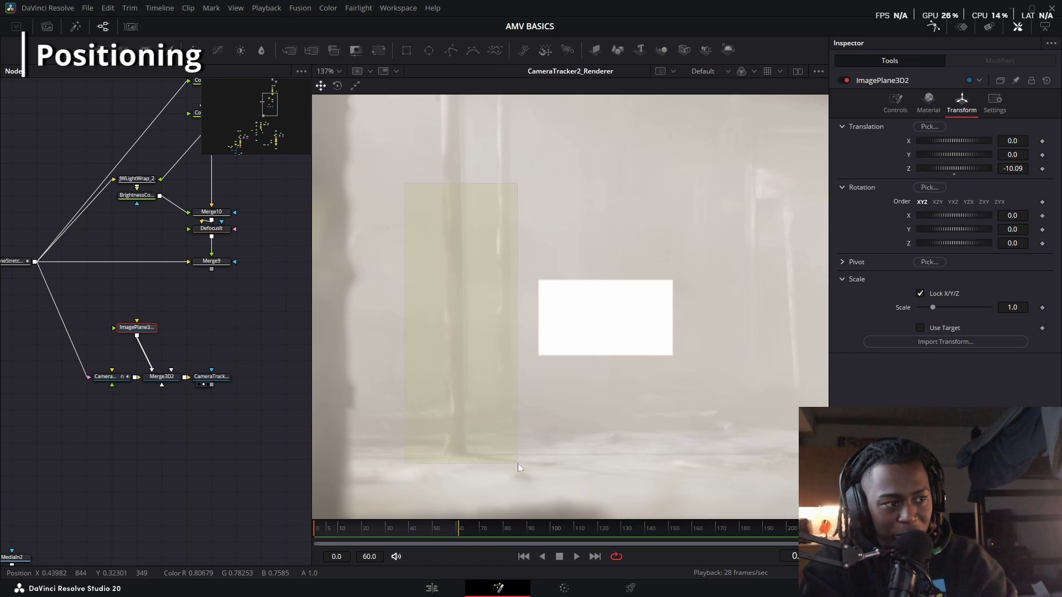
pyautogui.moveTo(519, 468); pyautogui.dragTo(505, 436)
pyautogui.press('space')
pyautogui.moveTo(990, 168); pyautogui.dragTo(974, 165)
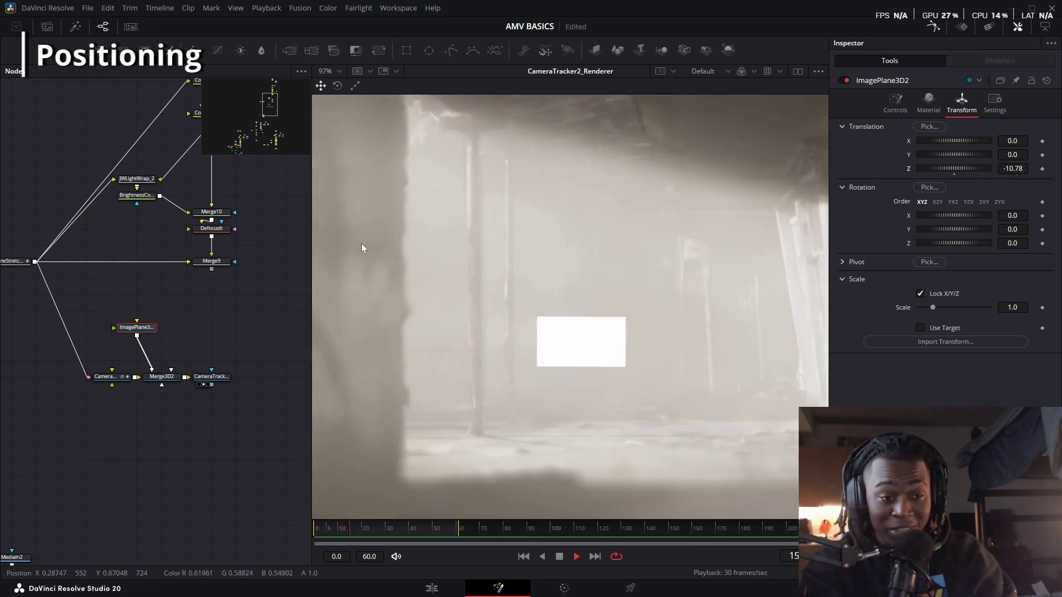
pyautogui.moveTo(137, 327); pyautogui.dragTo(161, 327)
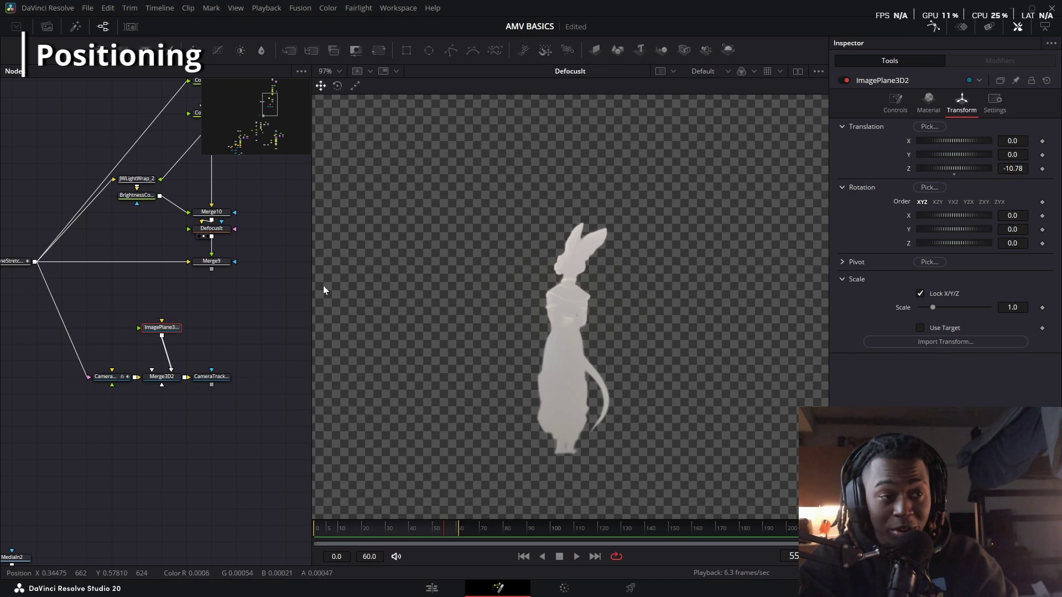
# Reroute the character feed from Merge9 into ImagePlane3D2 and view CameraTracker2_Renderer
pyautogui.click(200, 269)
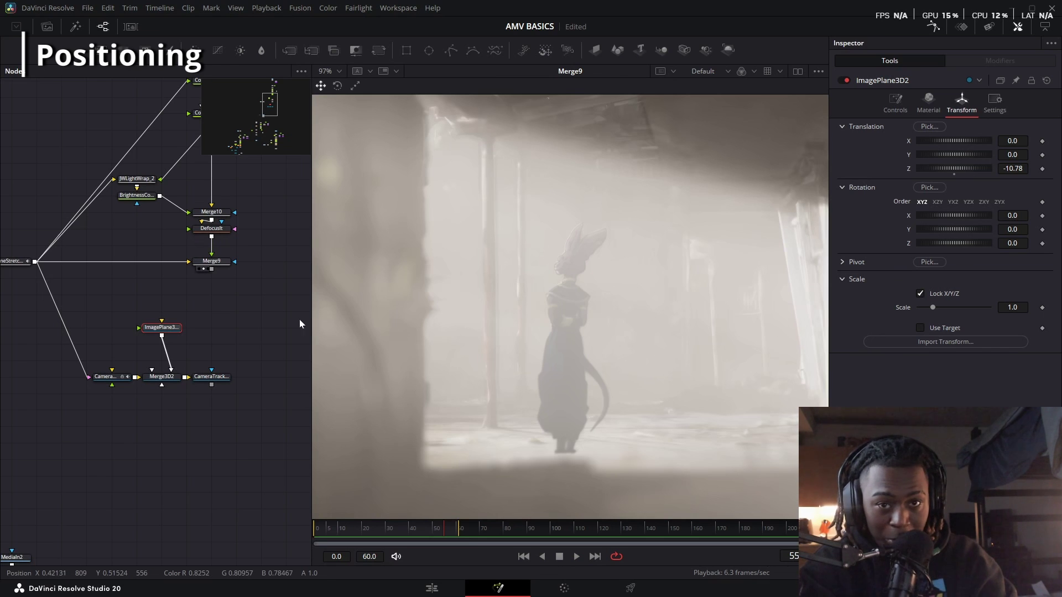
pyautogui.moveTo(215, 268); pyautogui.dragTo(177, 307)
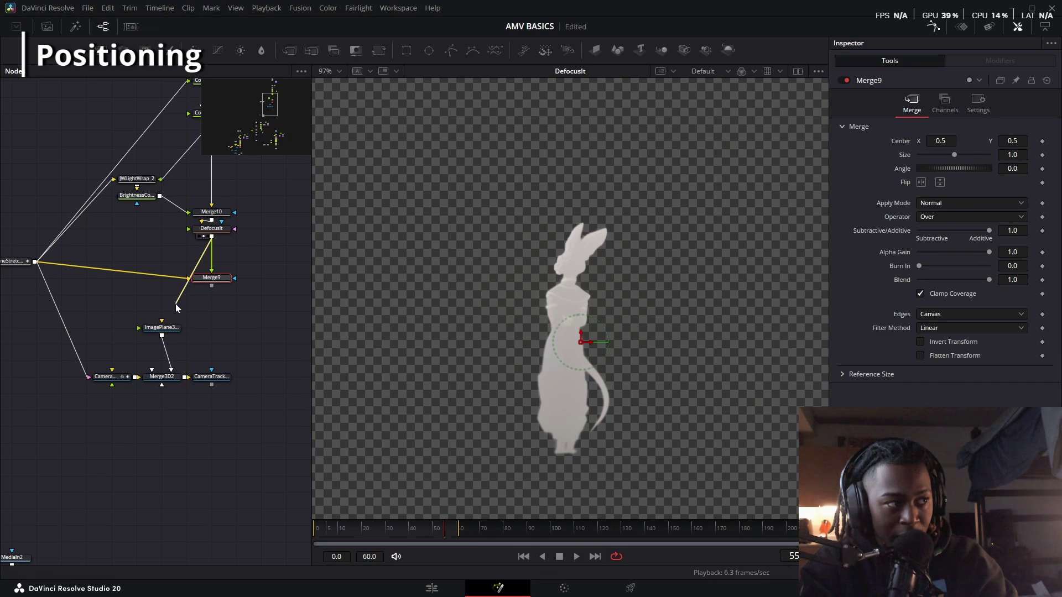
pyautogui.click(161, 328)
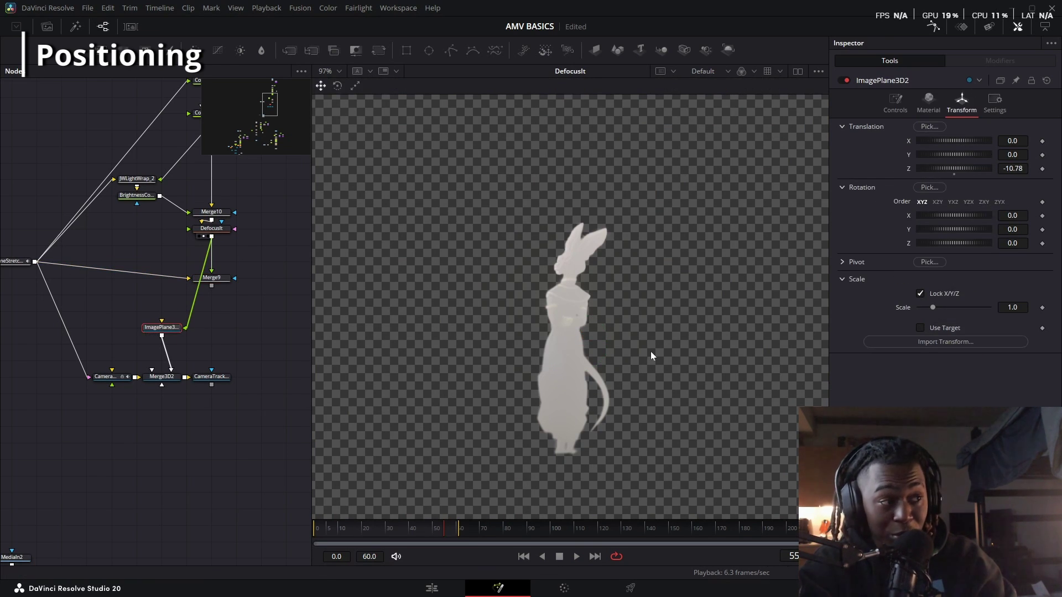
pyautogui.press('1')
pyautogui.moveTo(210, 377); pyautogui.dragTo(381, 339)
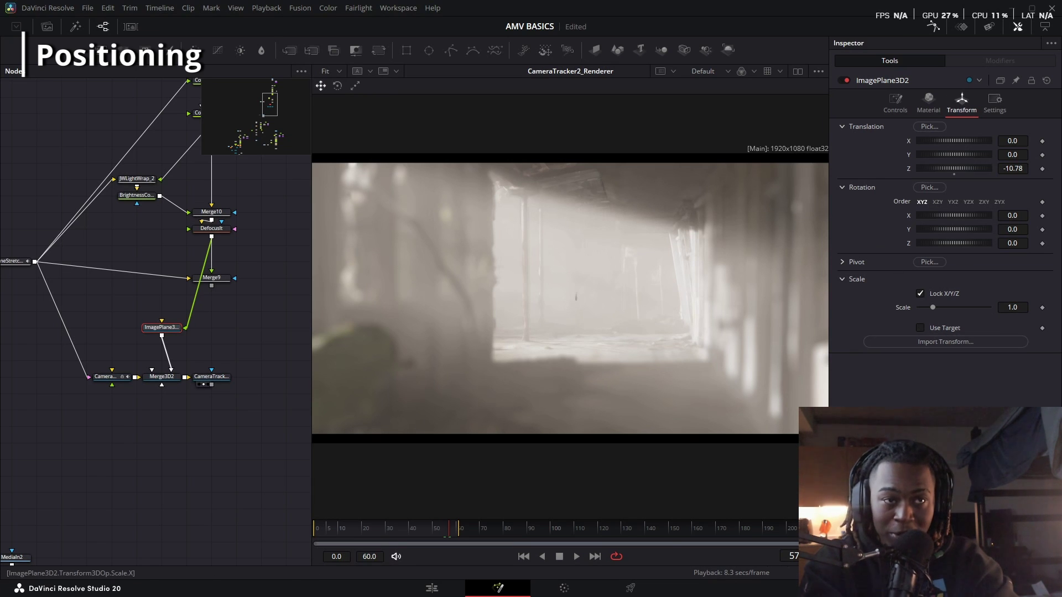
# Set ImagePlane3D2's Scale to 10.78
pyautogui.write('10')
pyautogui.press('Tab')
pyautogui.write('\\')
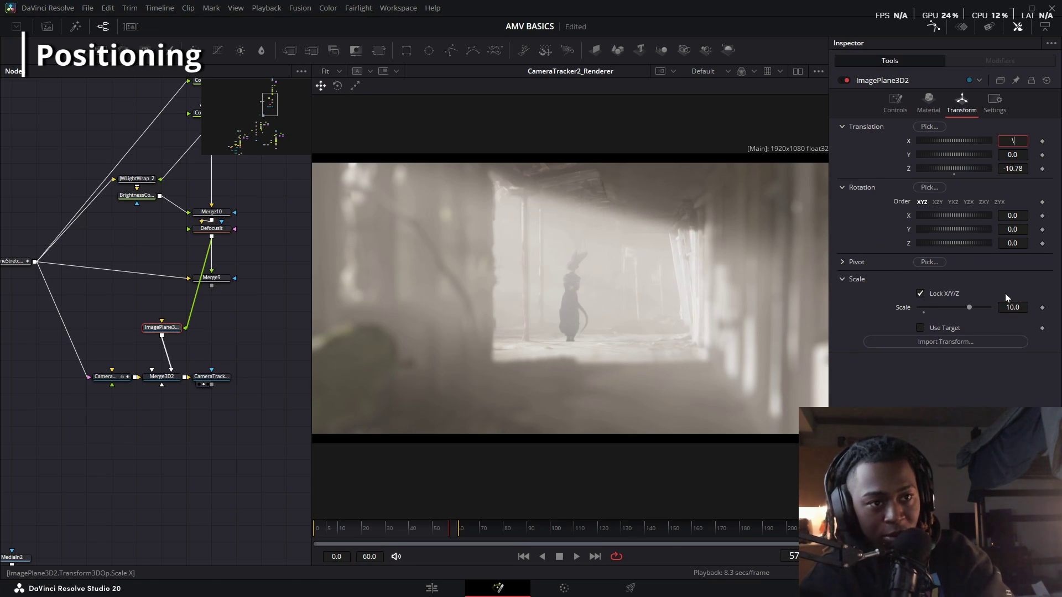
pyautogui.press('Escape')
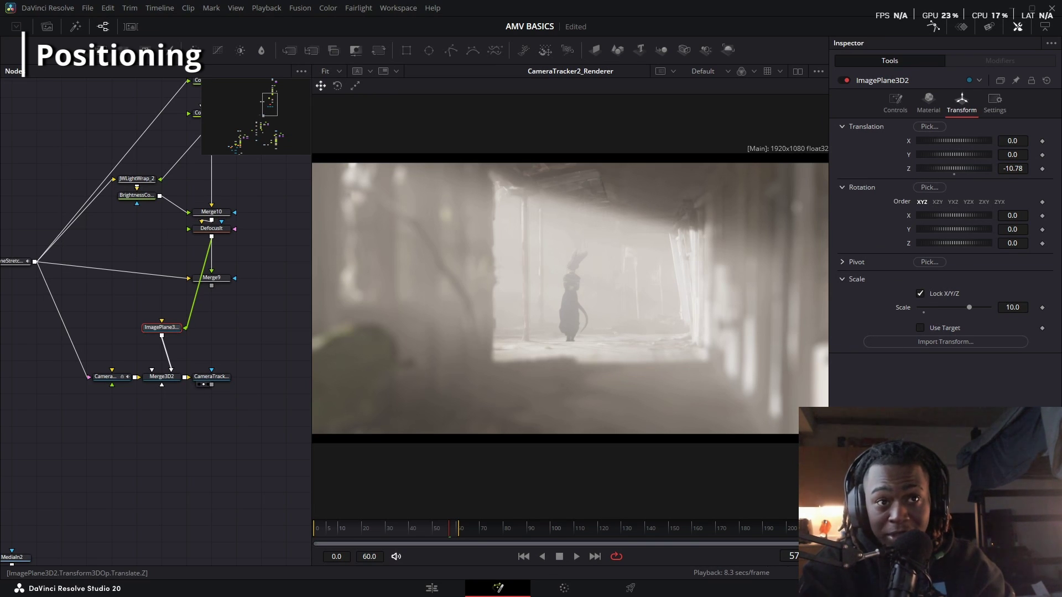
pyautogui.press('BackSpace')
pyautogui.write('78')
pyautogui.press('Tab')
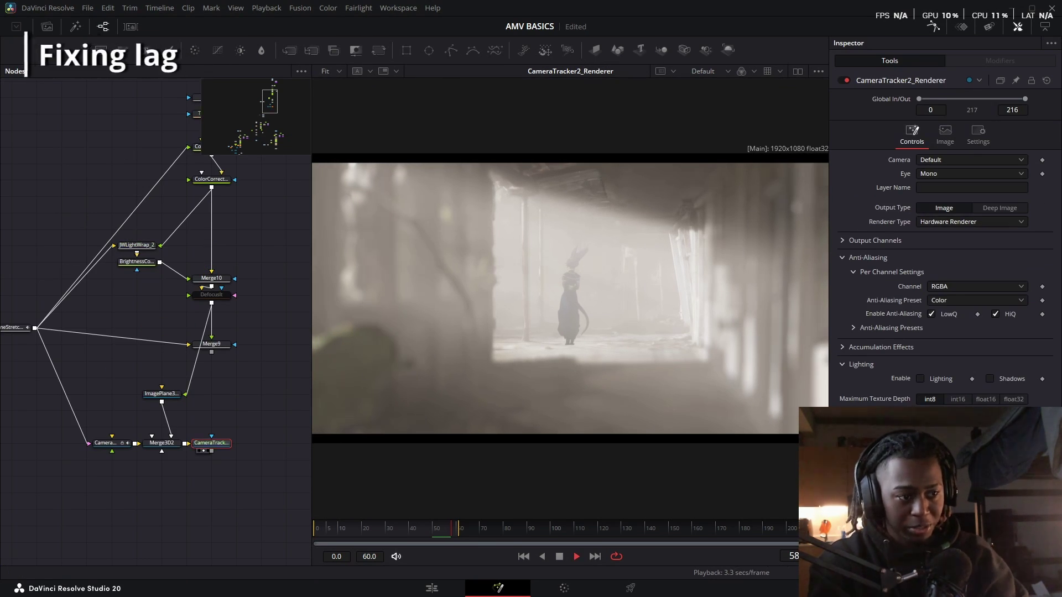
# Review the renderer's Anti-Aliasing section and the Defocusit and S_DropShadow1 settings
pyautogui.hotkey('alt', 'Tab')
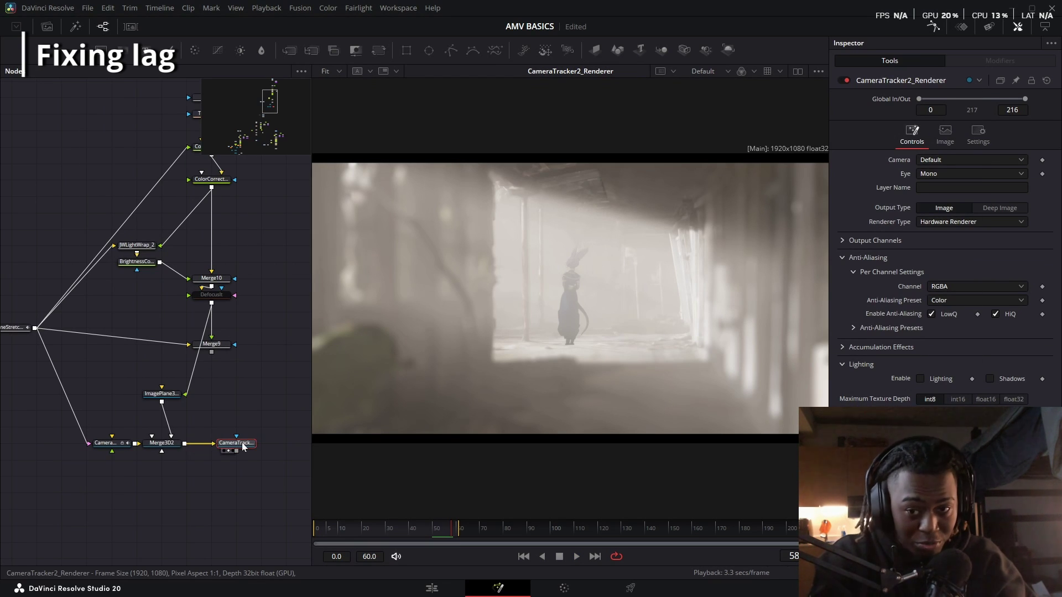
pyautogui.click(842, 257)
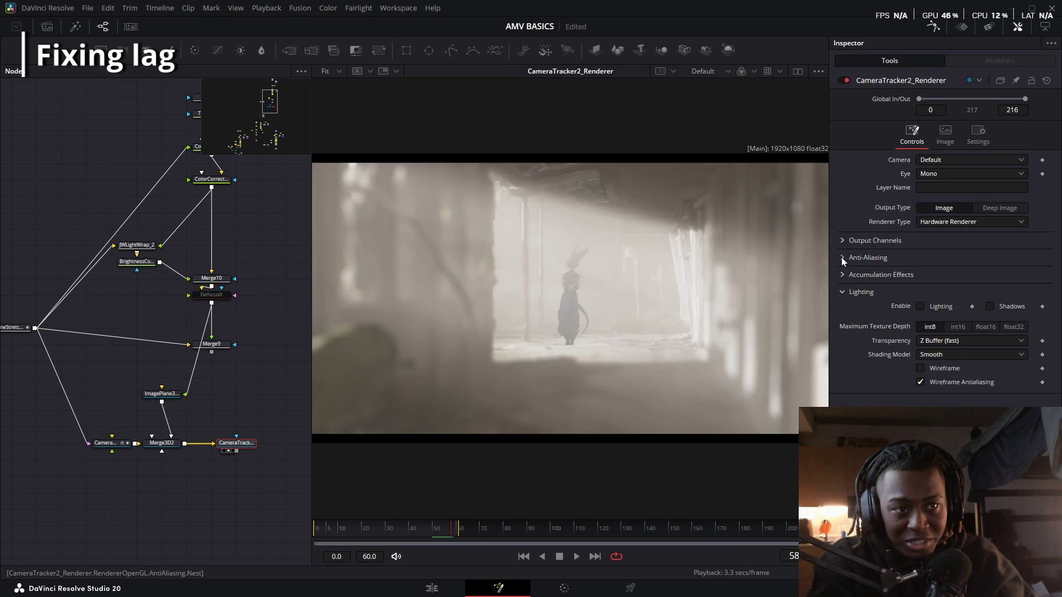
pyautogui.click(842, 257)
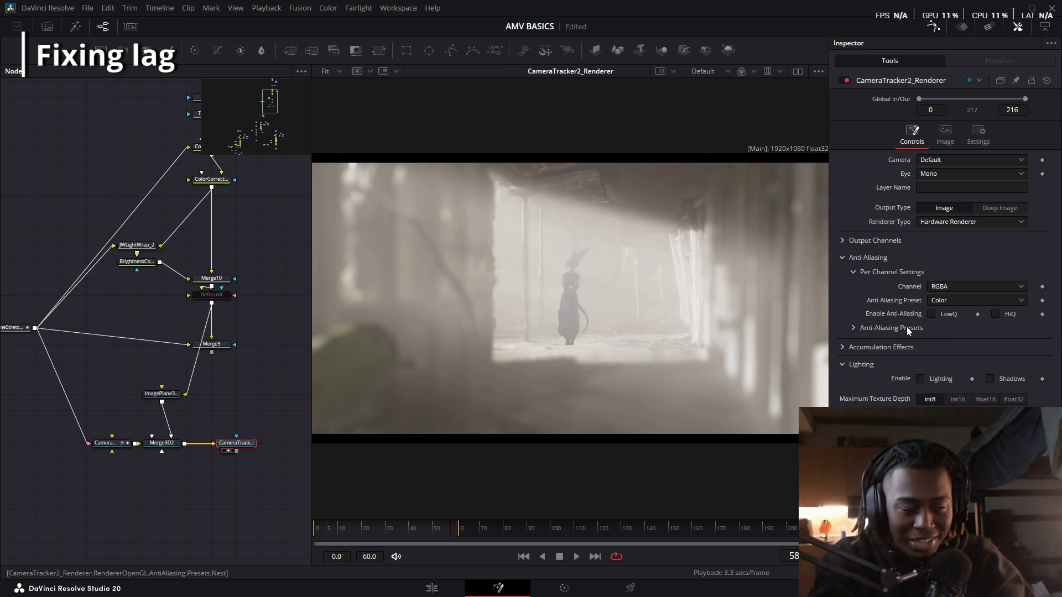
pyautogui.scroll(2, 228, 361)
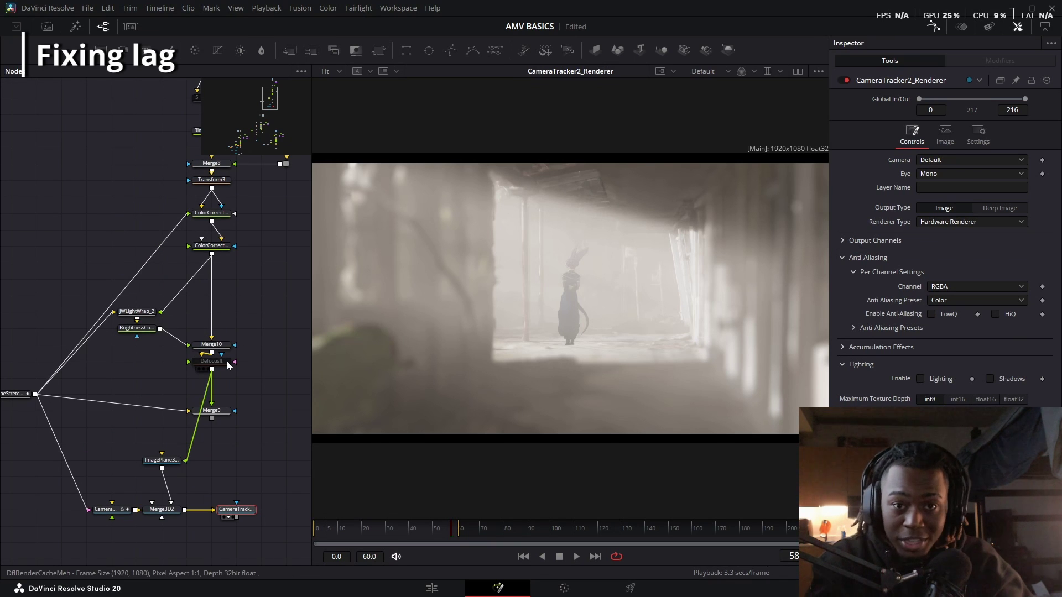
pyautogui.click(217, 362)
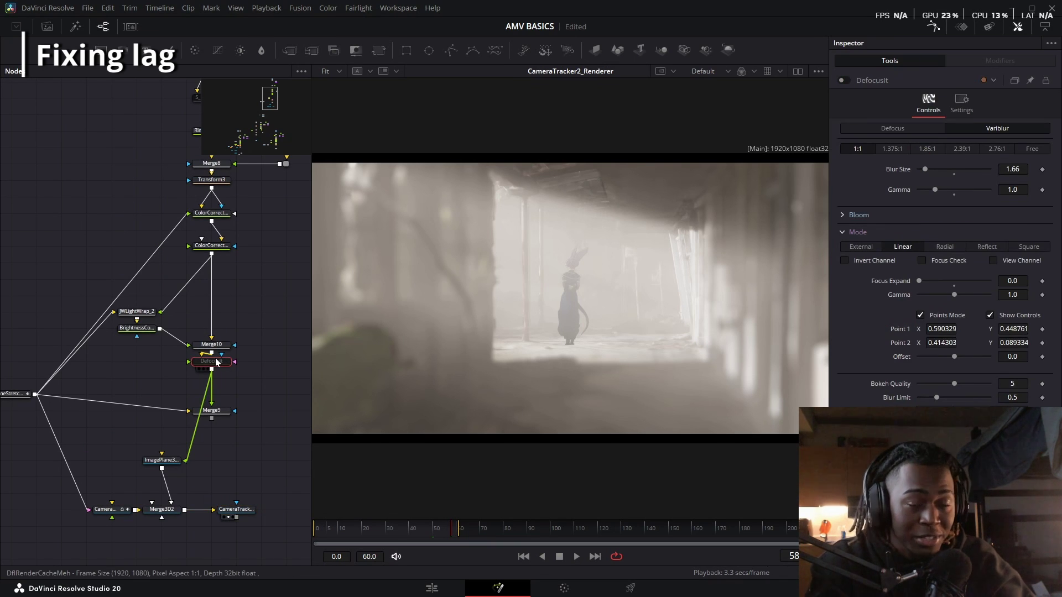
pyautogui.scroll(6, 217, 363)
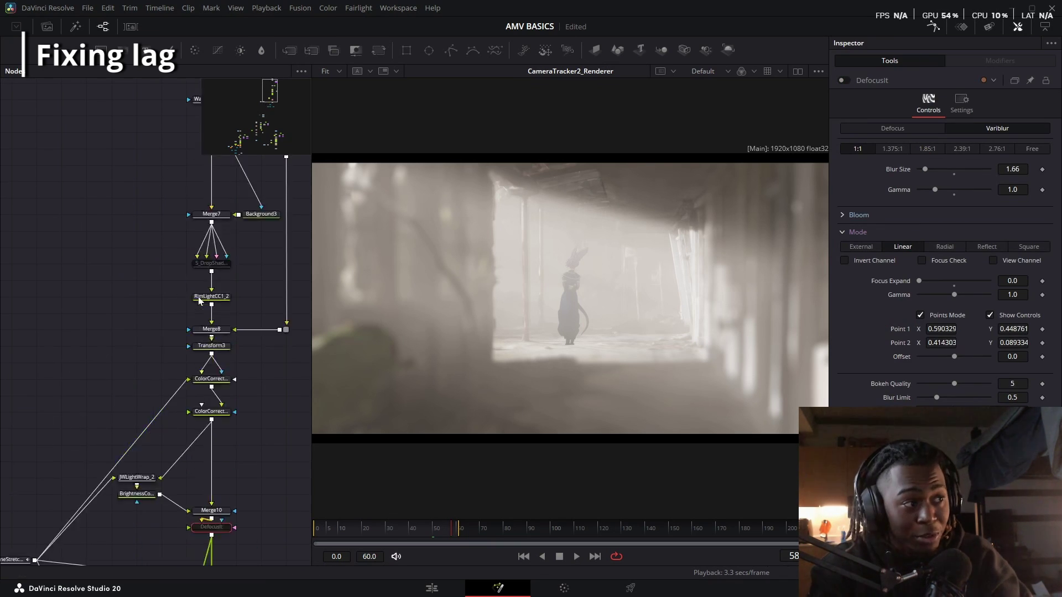
pyautogui.click(221, 299)
pyautogui.scroll(-3, 221, 300)
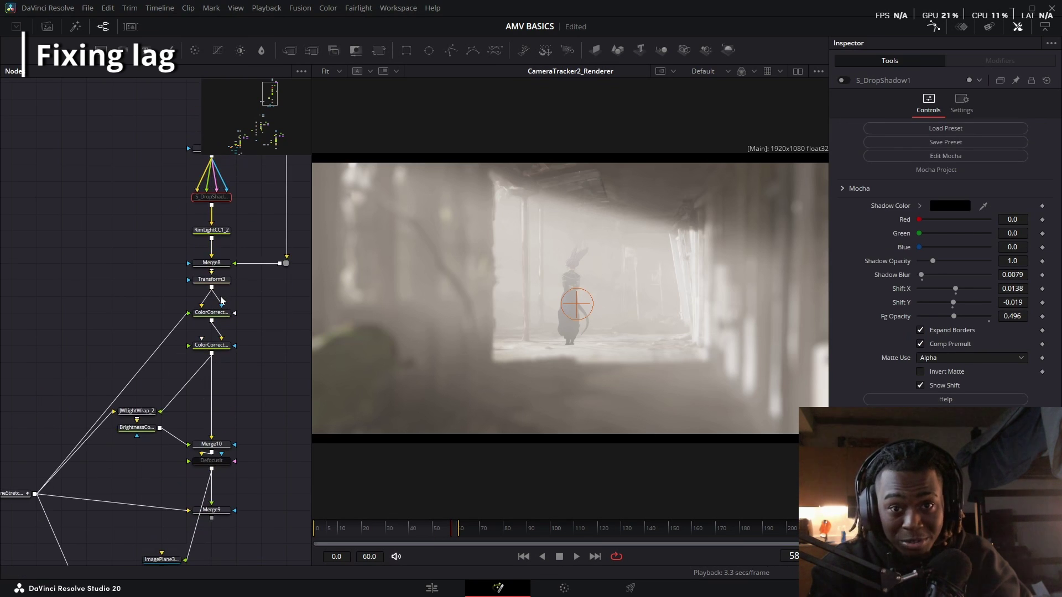
pyautogui.scroll(-3, 221, 300)
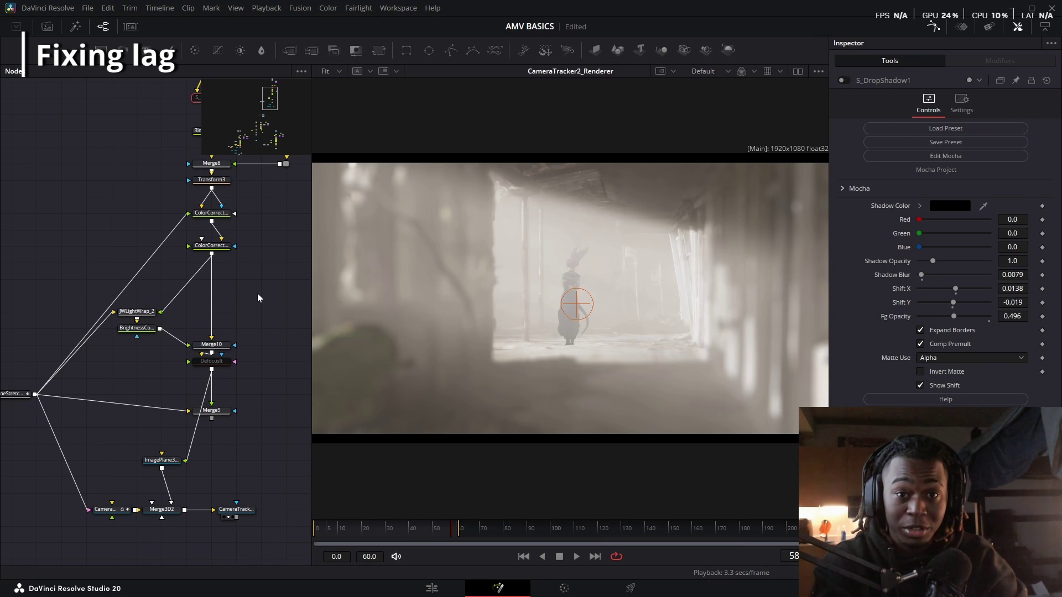
pyautogui.click(211, 361)
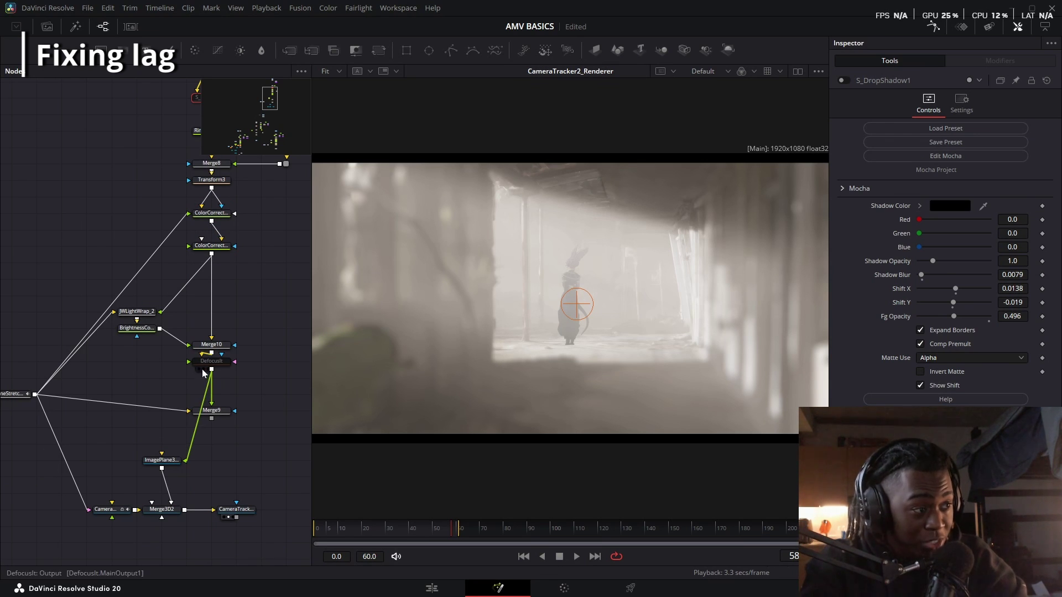
pyautogui.scroll(4, 218, 276)
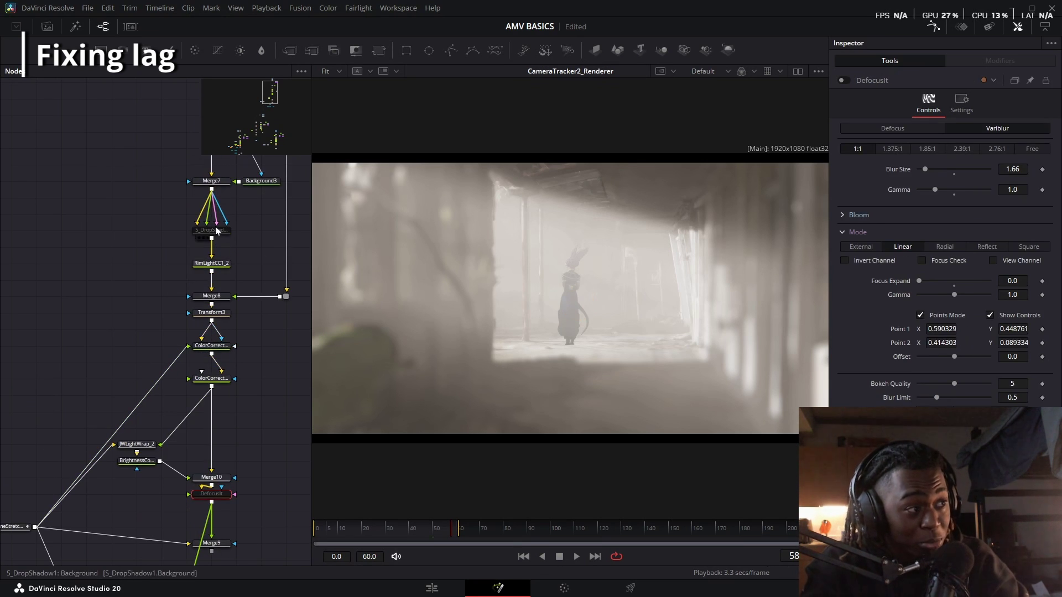
pyautogui.scroll(-4, 215, 226)
# Select CameraTracker2_Renderer and set playback to the full 30 frames per second
pyautogui.click(236, 509)
pyautogui.rightClick(445, 550)
pyautogui.click(465, 482)
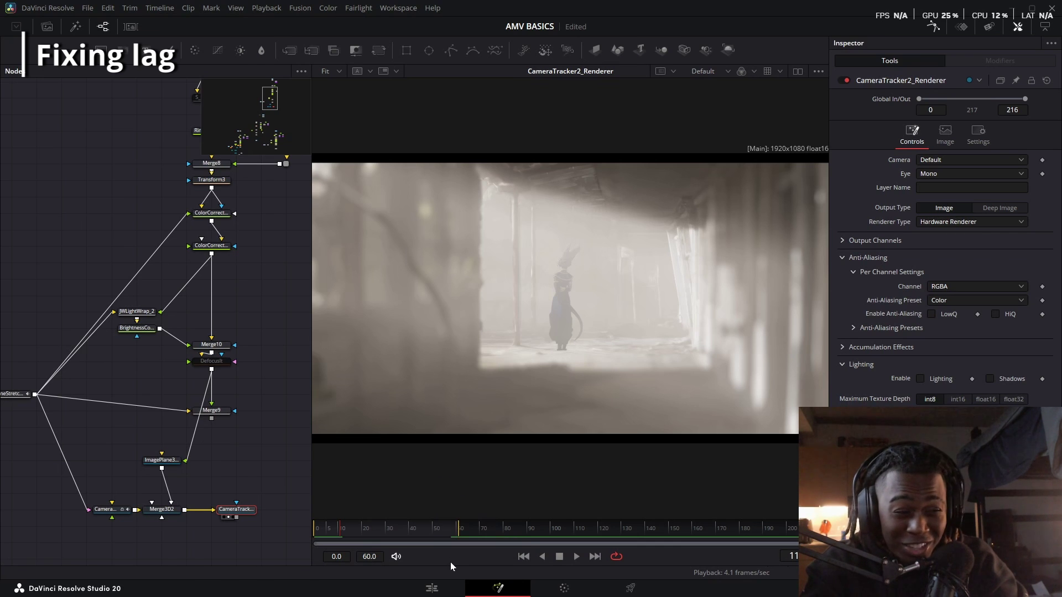
pyautogui.rightClick(450, 561)
pyautogui.click(486, 499)
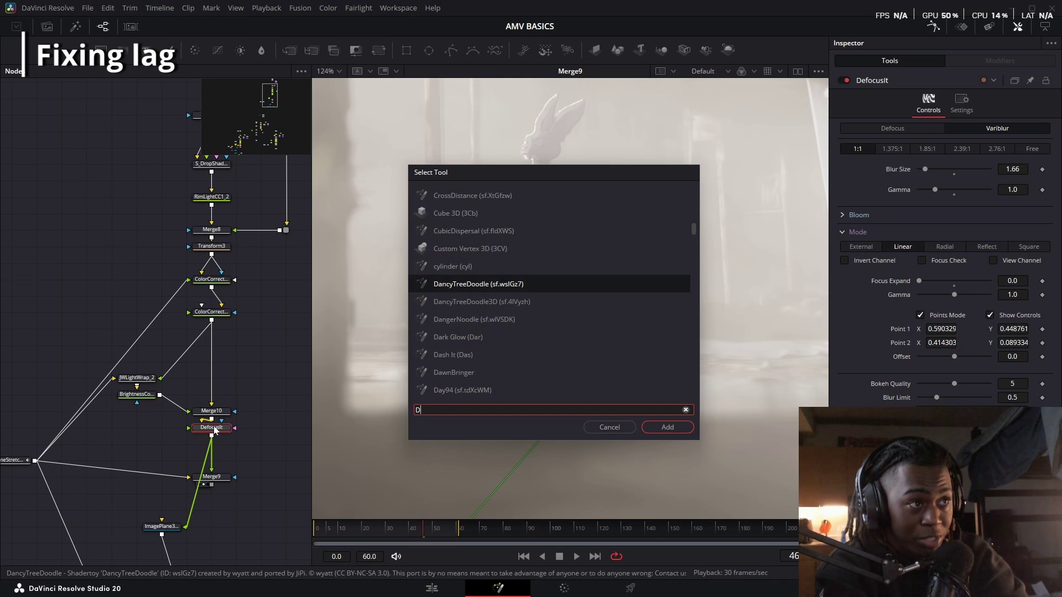
# Add a Defocus2 node after Defocusit with Defocus Size 0.79 and Bloom Level 0.504
pyautogui.write('defocus')
pyautogui.press('Return')
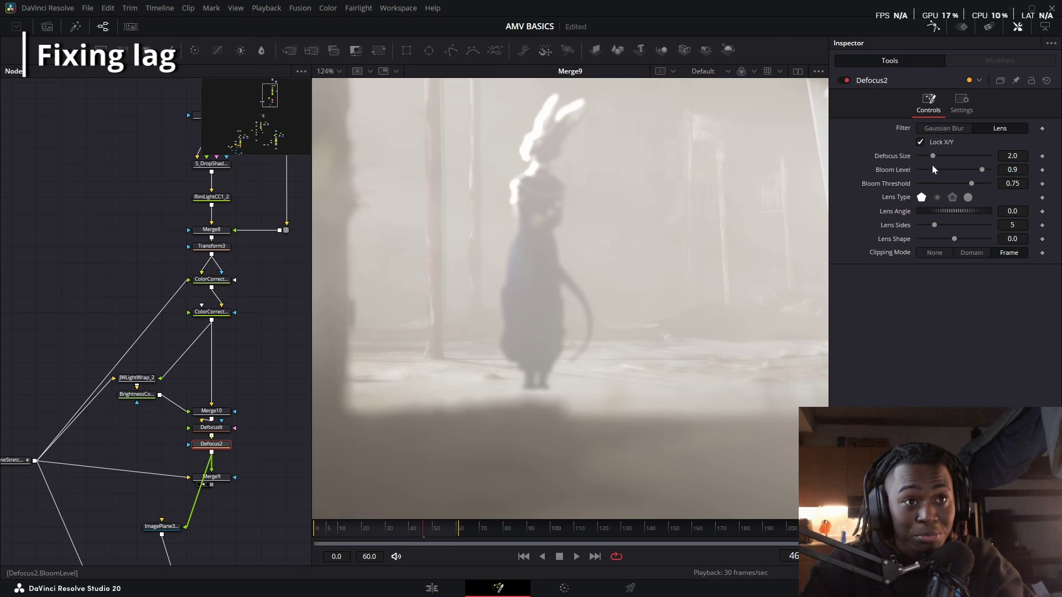
pyautogui.moveTo(932, 156); pyautogui.dragTo(927, 159)
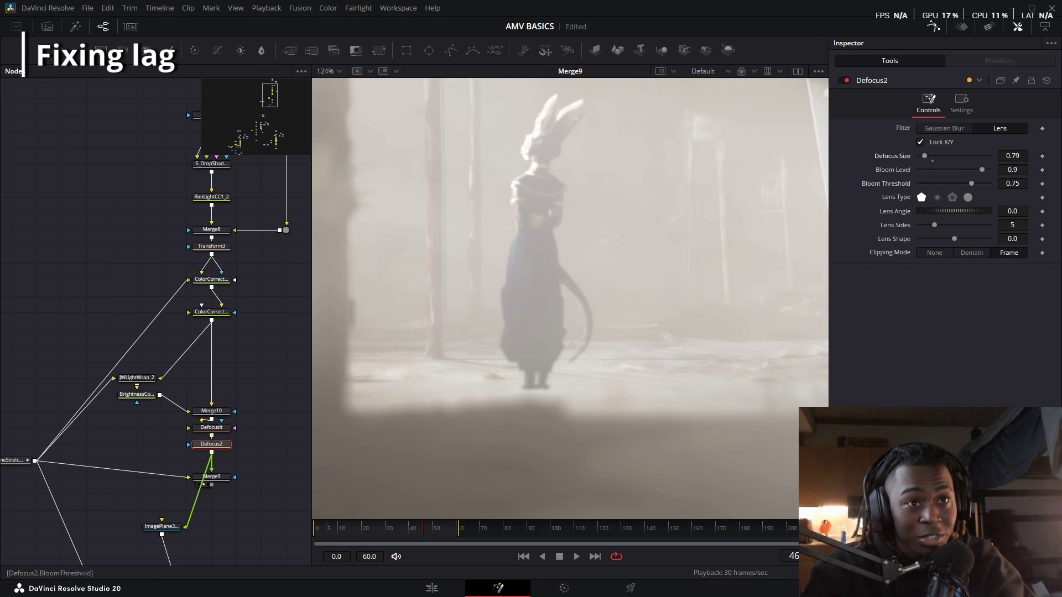
pyautogui.moveTo(963, 174); pyautogui.dragTo(972, 175)
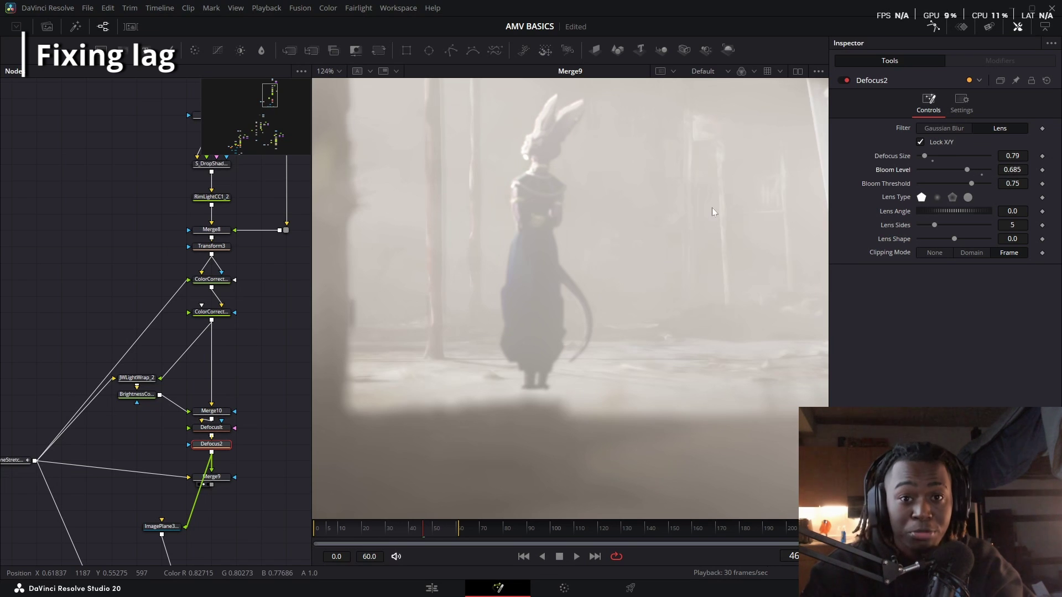
pyautogui.hotkey('ctrl', 'f')
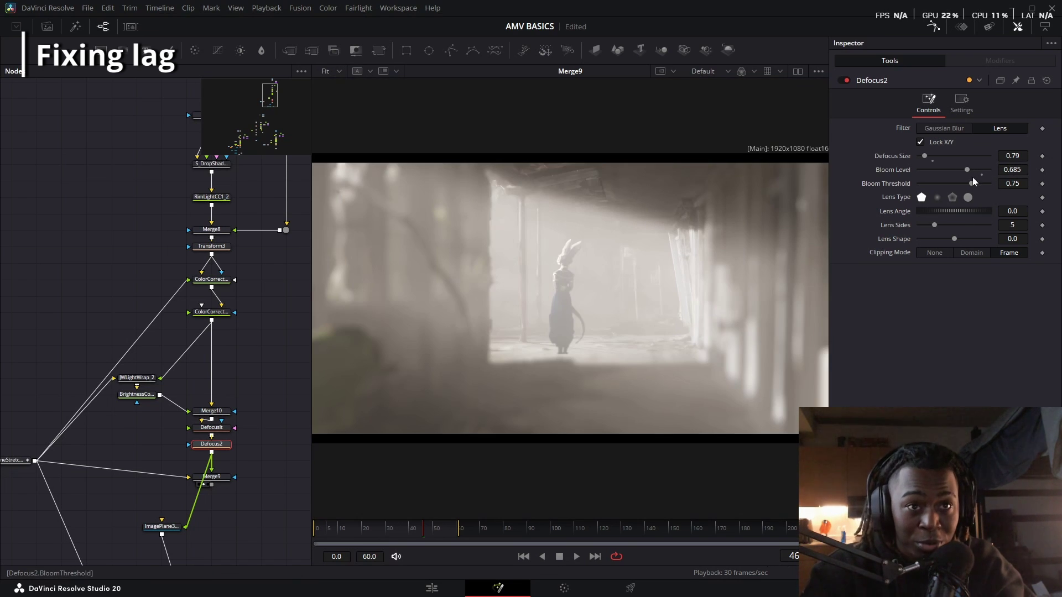
pyautogui.moveTo(967, 170); pyautogui.dragTo(954, 169)
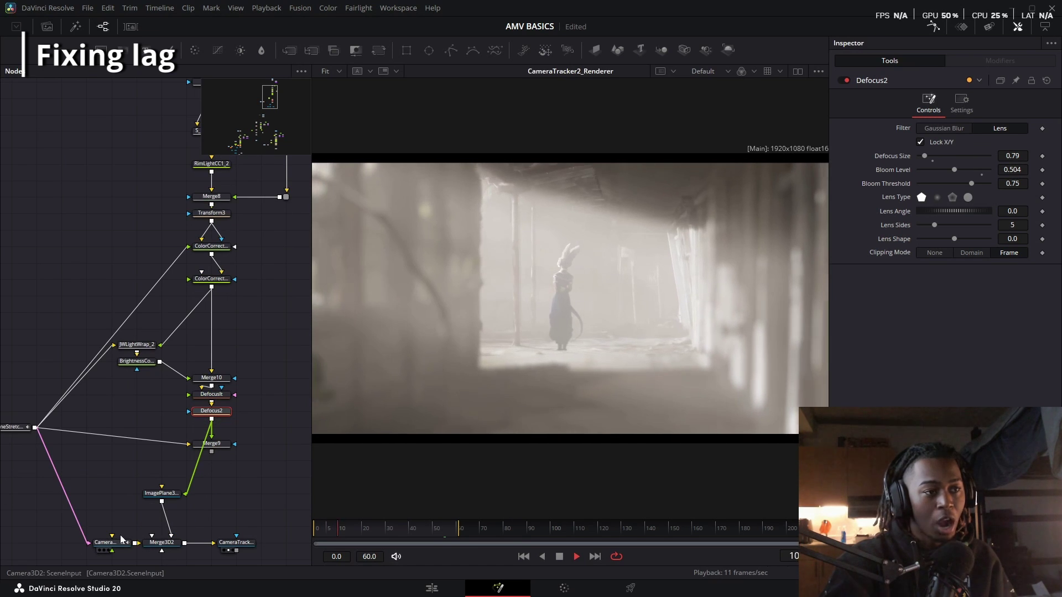
pyautogui.press('space')
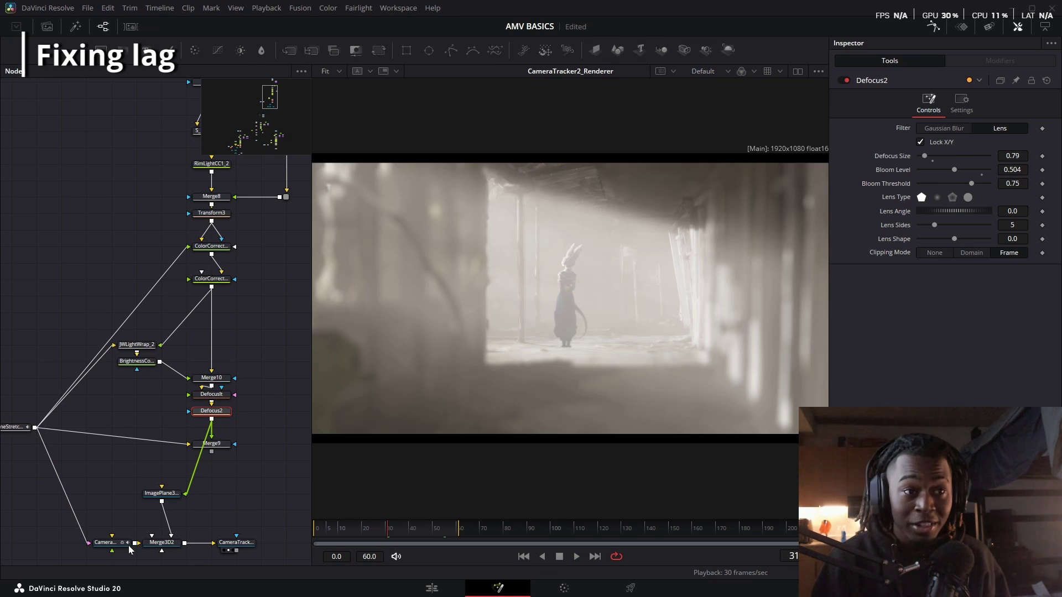
# Point Saver1 at a new folder '4' with the output name BEERUS PRECOMP
pyautogui.scroll(-5, 233, 463)
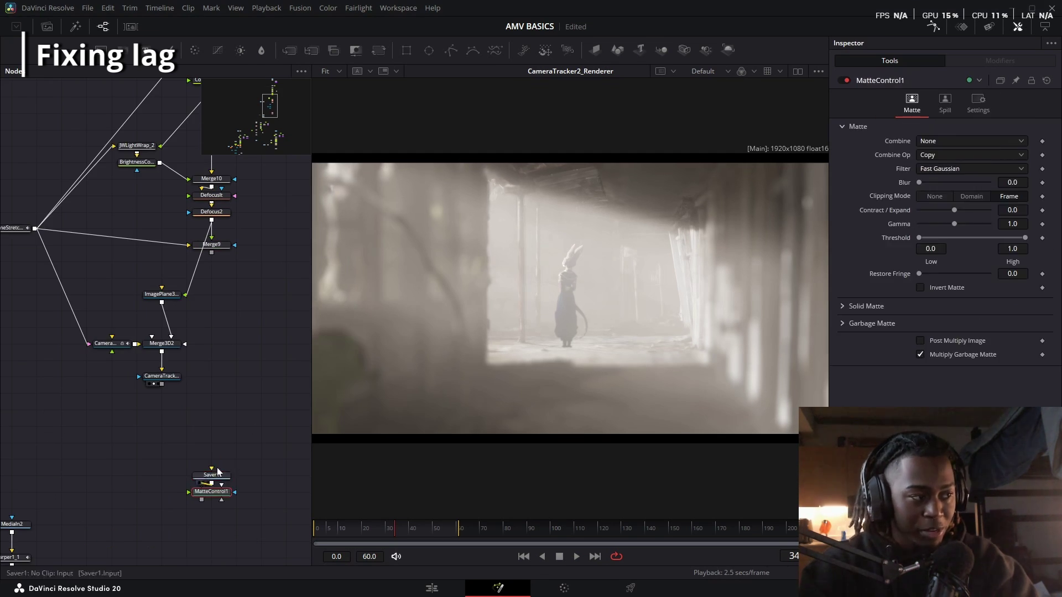
pyautogui.click(161, 426)
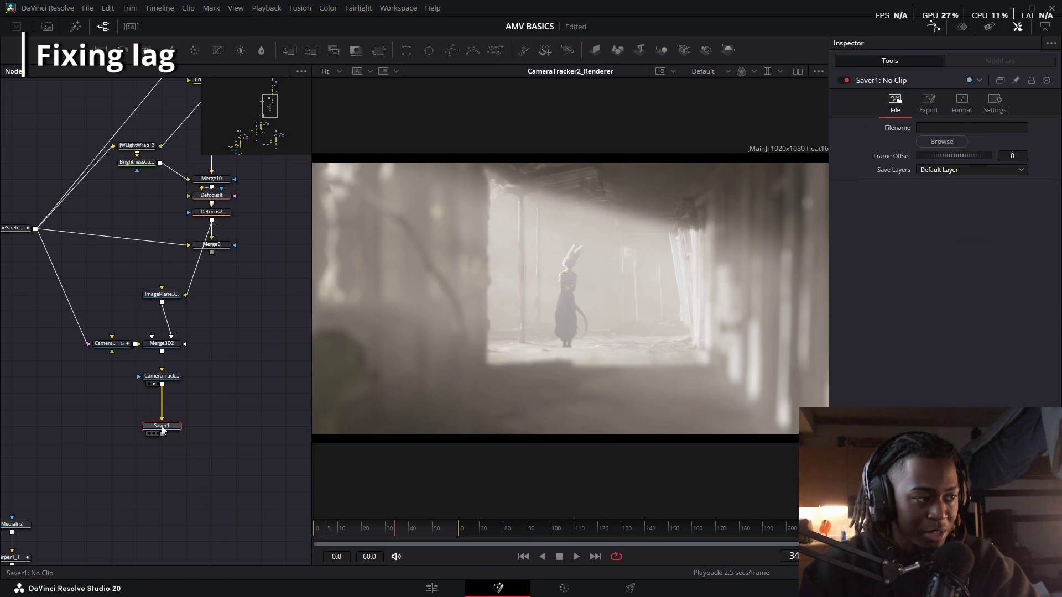
pyautogui.click(942, 142)
pyautogui.rightClick(464, 127)
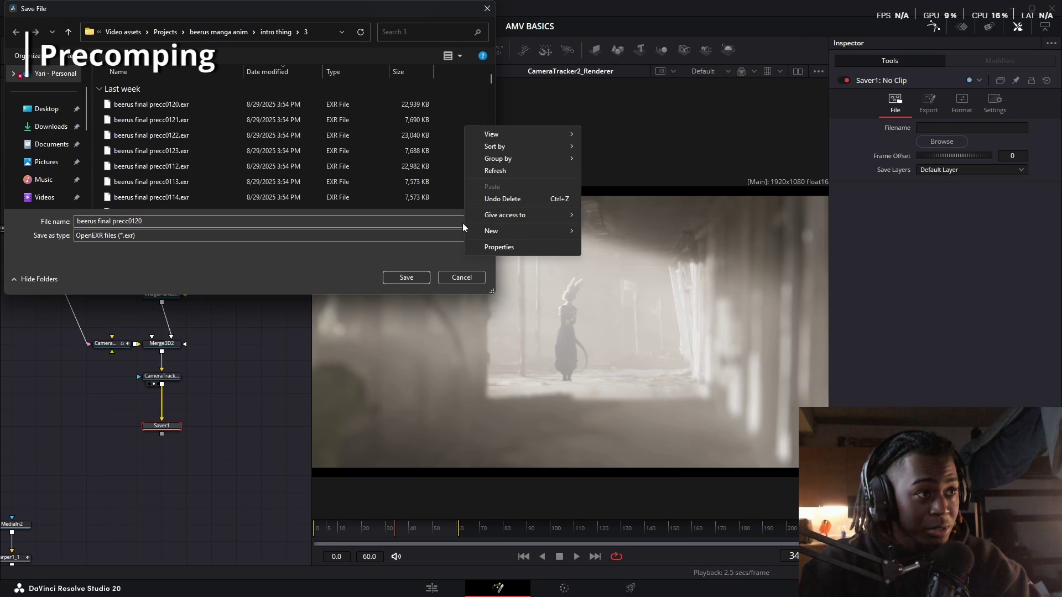
pyautogui.moveTo(549, 226)
pyautogui.click(613, 228)
pyautogui.write('4')
pyautogui.press('Return')
pyautogui.press('Return')
pyautogui.write('B')
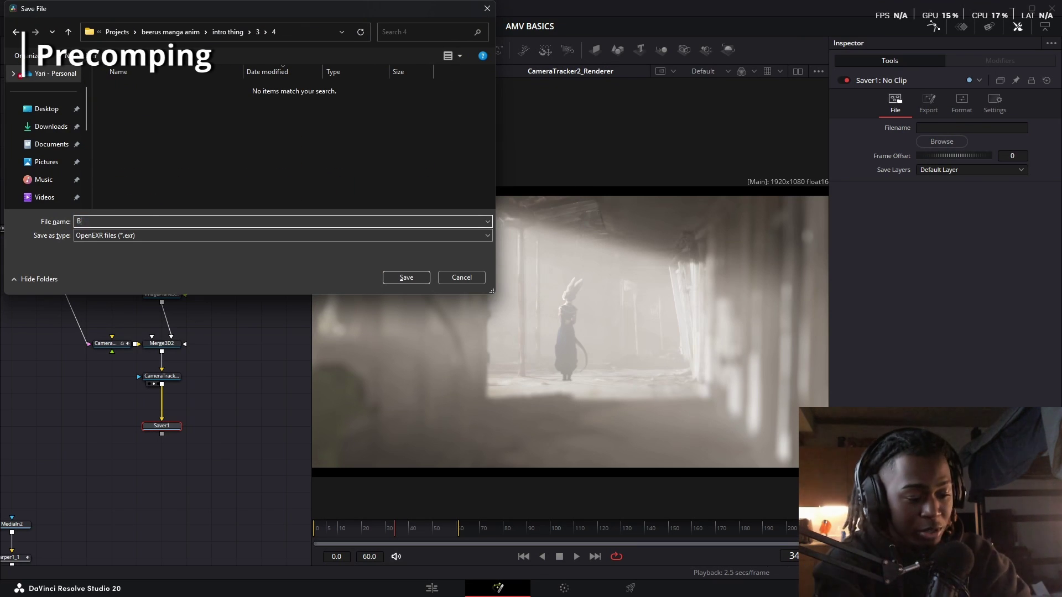
pyautogui.write('EERUS PRECOMP')
pyautogui.press('Return')
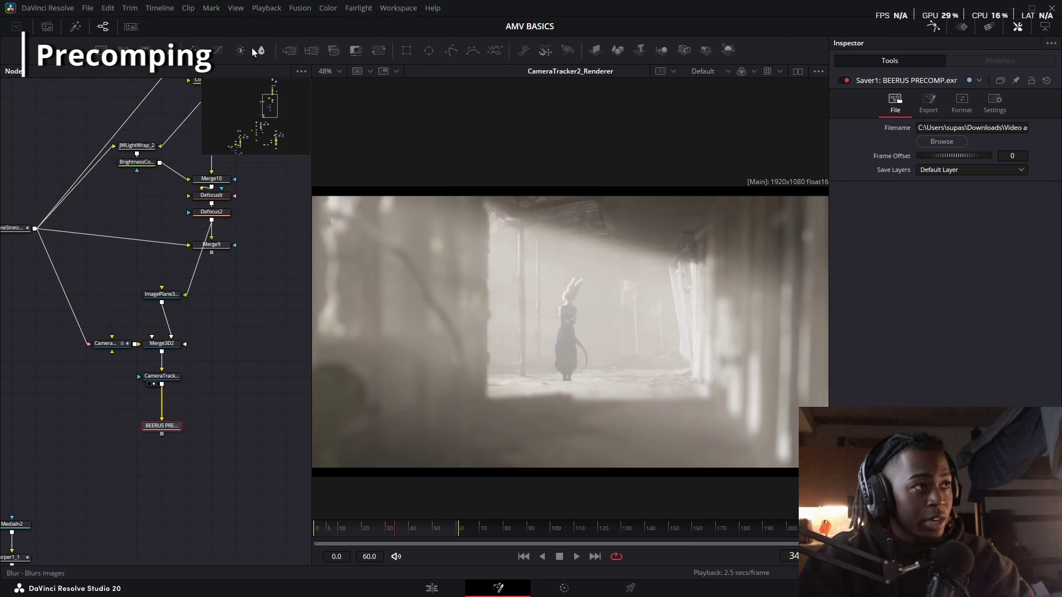
# Render all savers to 61 EXR frames, load them into a Loader, and cut it
pyautogui.click(290, 7)
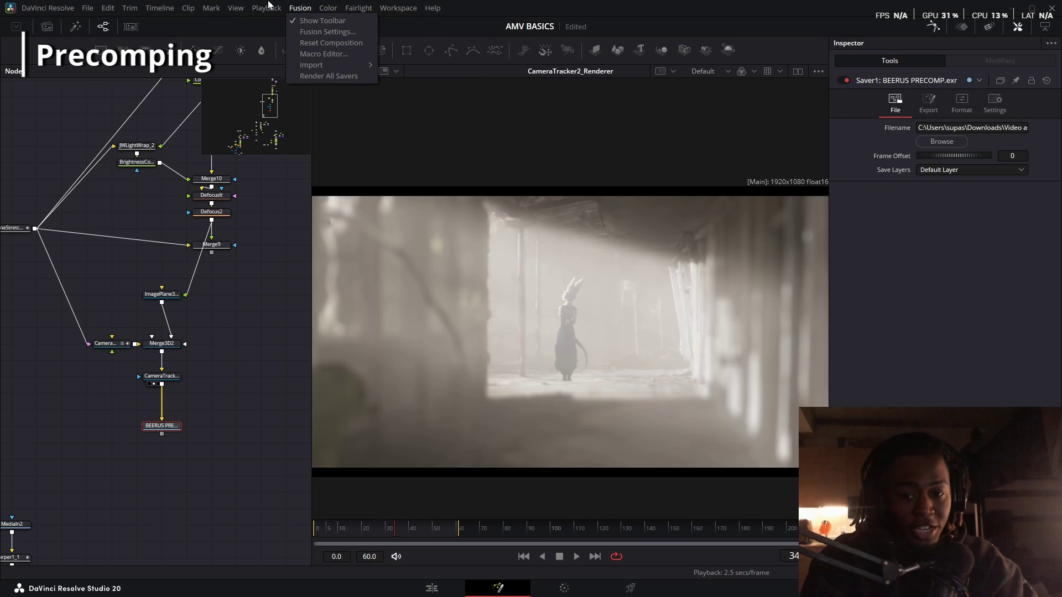
pyautogui.click(309, 76)
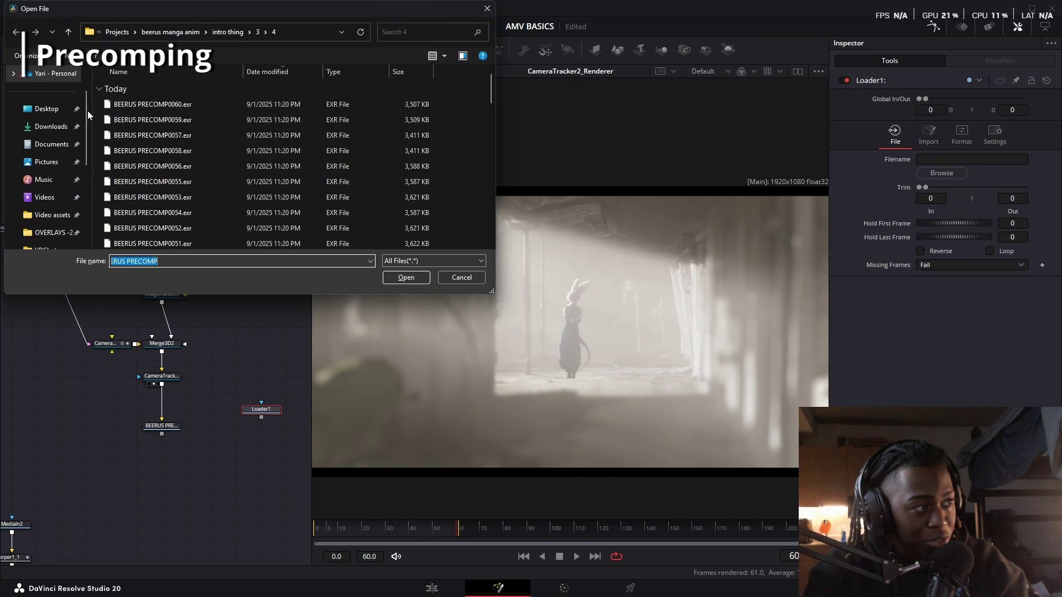
pyautogui.click(152, 104)
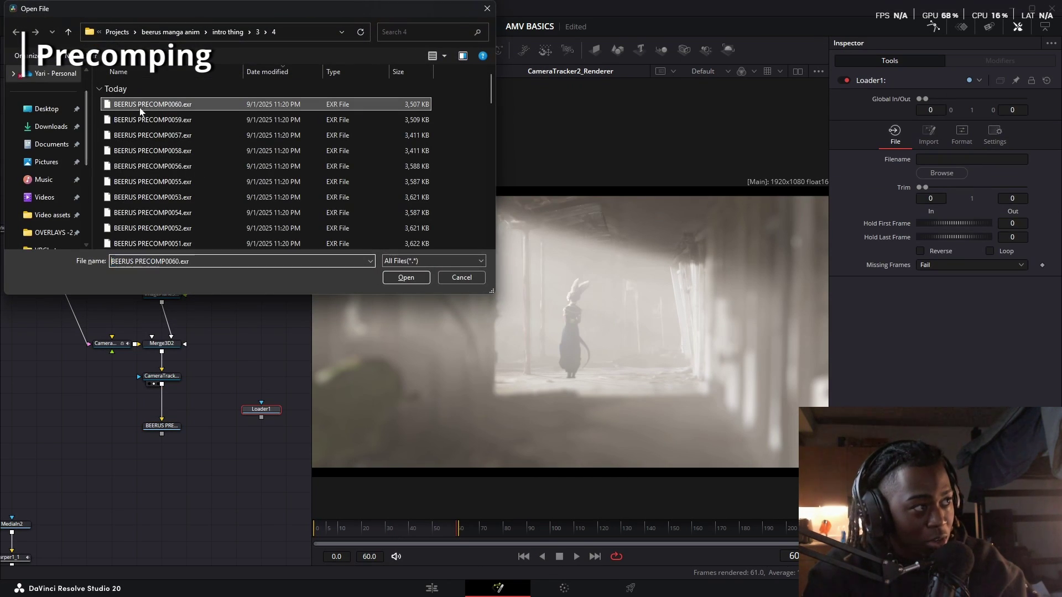
pyautogui.click(406, 277)
pyautogui.click(258, 419)
pyautogui.moveTo(258, 420); pyautogui.dragTo(182, 313)
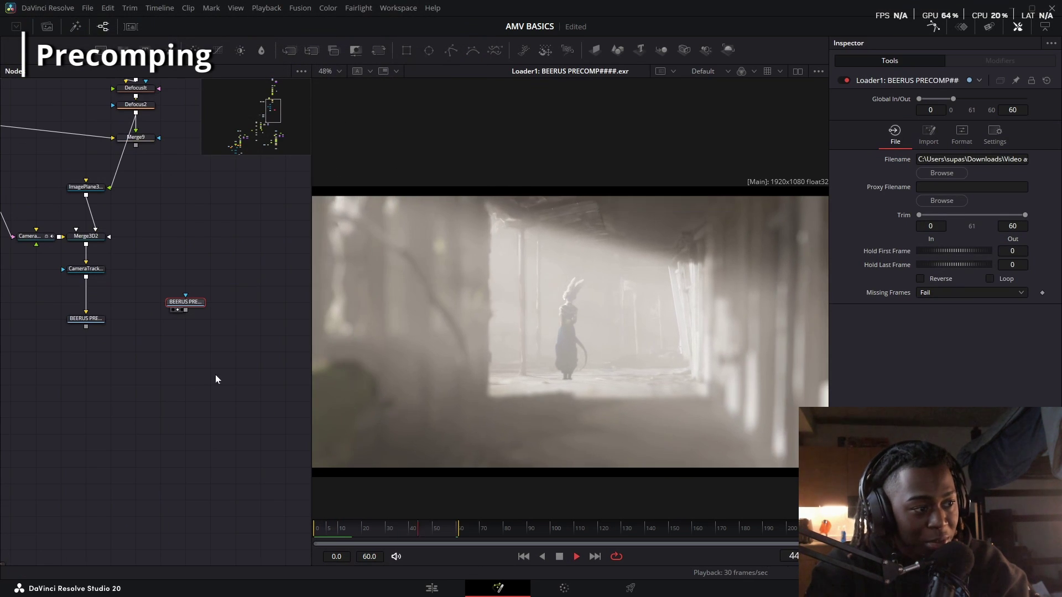
pyautogui.hotkey('shift', '4')
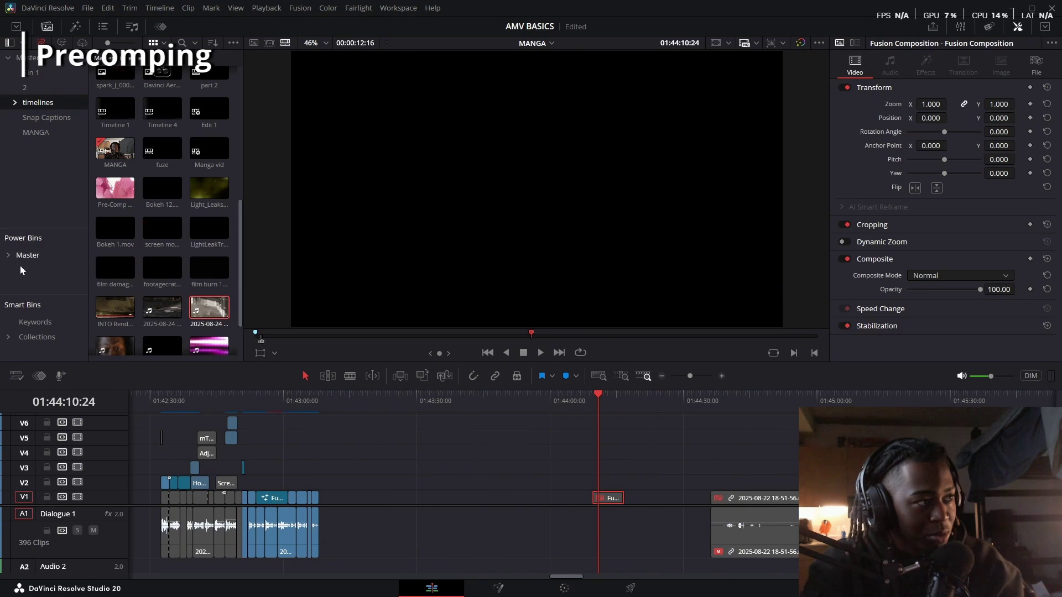
# Place a Fusion Composition on track V2 and open it on the Fusion page
pyautogui.click(76, 26)
pyautogui.moveTo(186, 101); pyautogui.dragTo(593, 489)
pyautogui.click(700, 376)
pyautogui.hotkey('shift', '5')
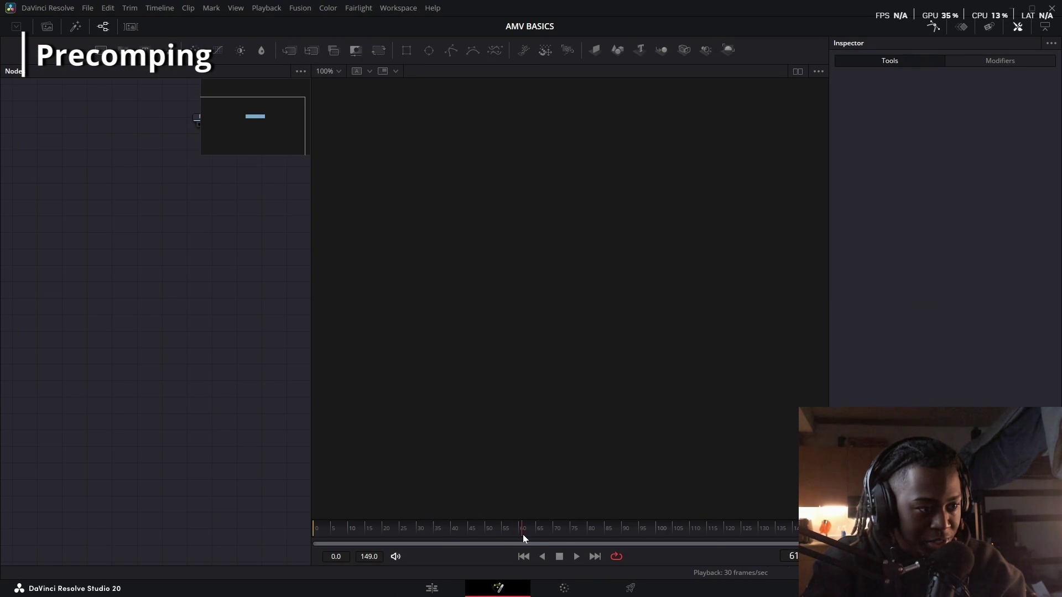
pyautogui.hotkey('shift', '4')
pyautogui.click(608, 484)
pyautogui.hotkey('shift', '5')
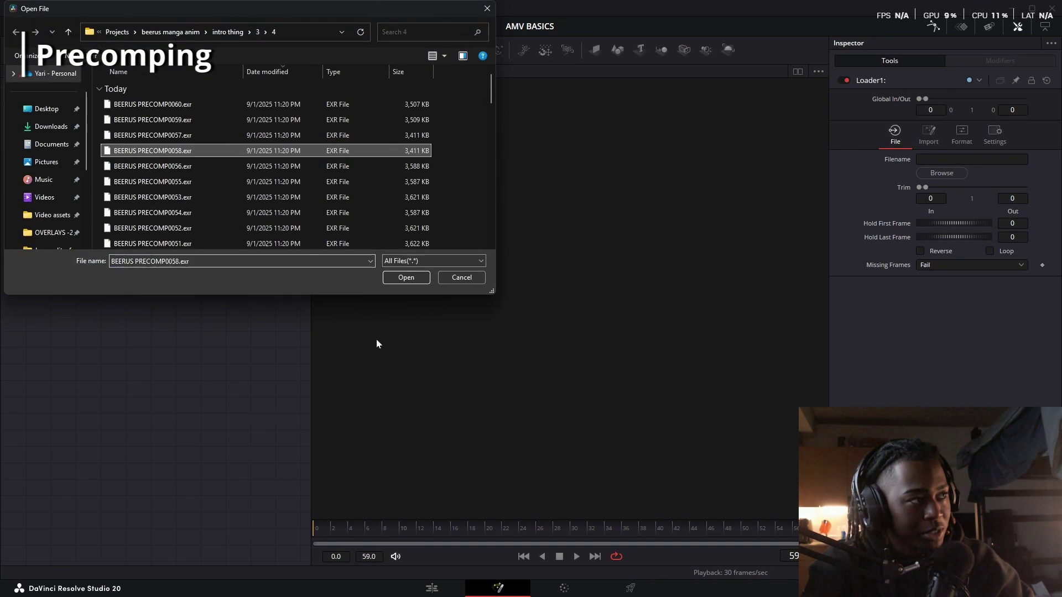
# Paste the BEERUS PRECOMP loader, connect it to MediaOut1, and play the composition
pyautogui.press('Return')
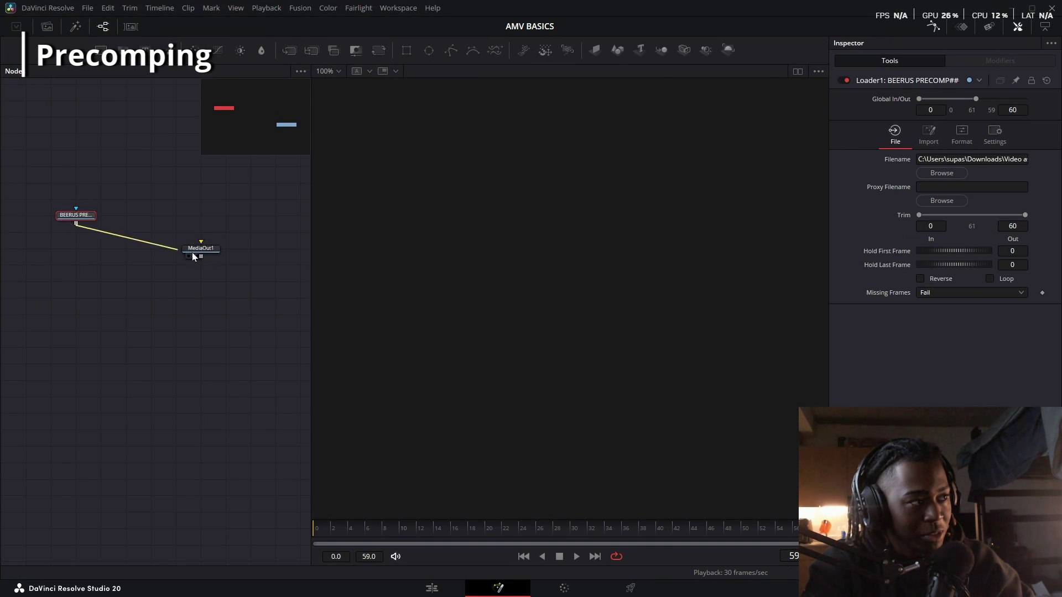
pyautogui.moveTo(208, 256); pyautogui.dragTo(203, 252)
pyautogui.moveTo(85, 216); pyautogui.dragTo(85, 250)
pyautogui.moveTo(210, 255); pyautogui.dragTo(260, 257)
pyautogui.press('space')
pyautogui.click(61, 249)
# Insert a Dehaze node after the loader, removing mistaken Film Look Creator and Dehancer Pro nodes
pyautogui.hotkey('shift', 'space')
pyautogui.write('film')
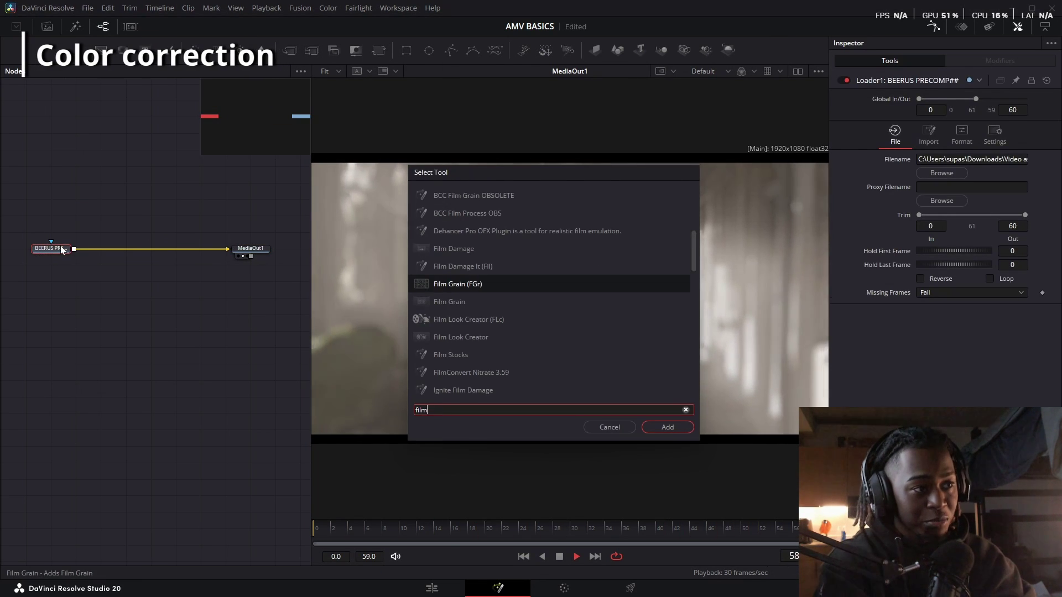
pyautogui.press('Down')
pyautogui.press('Down')
pyautogui.press('Return')
pyautogui.press('Delete')
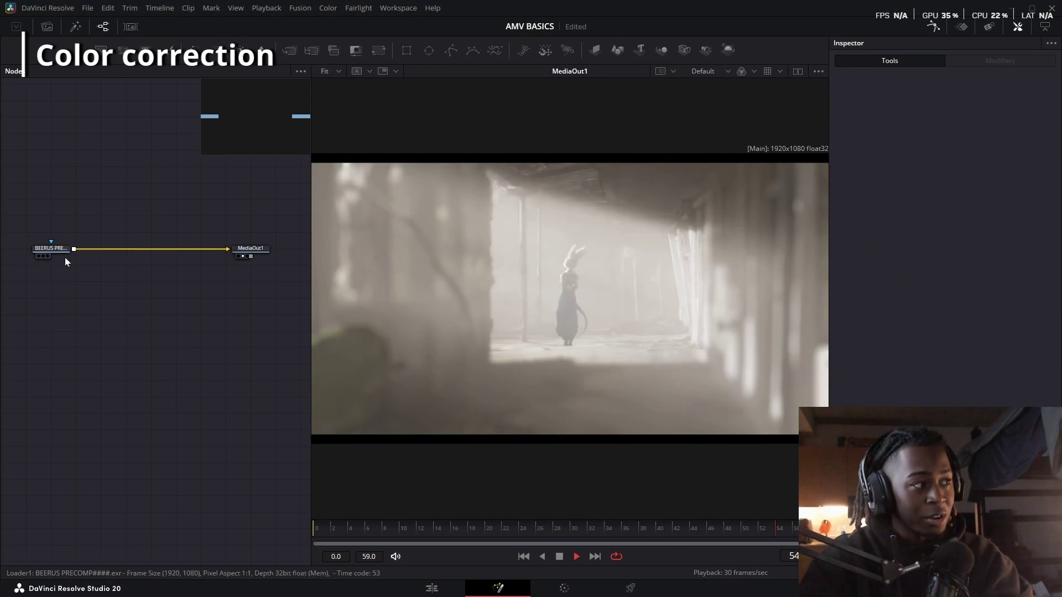
pyautogui.click(56, 247)
pyautogui.hotkey('shift', 'space')
pyautogui.write('deha')
pyautogui.press('Return')
pyautogui.press('Delete')
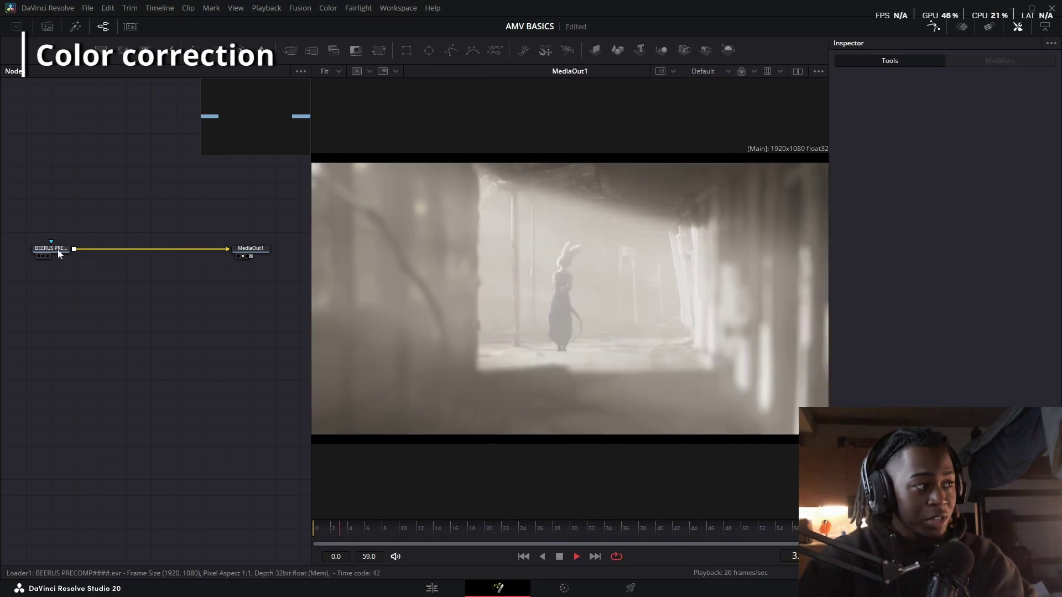
pyautogui.click(57, 250)
pyautogui.hotkey('shift', 'space')
pyautogui.write('dehaze')
pyautogui.press('Return')
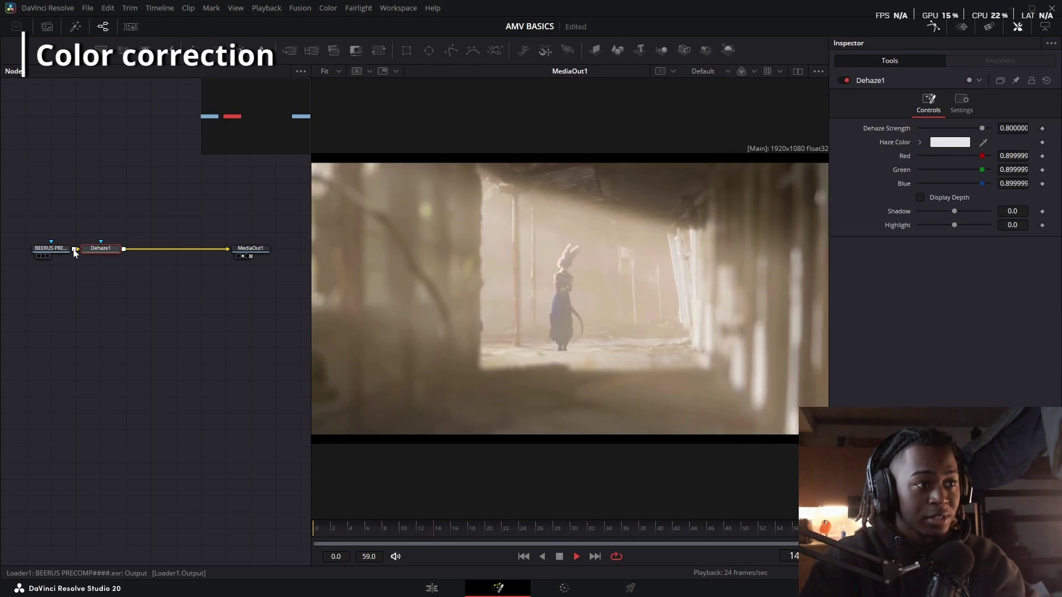
# Set Dehaze Strength to about 0.89, Shadow to 10 and Highlight to 13
pyautogui.moveTo(981, 128); pyautogui.dragTo(983, 155)
pyautogui.moveTo(954, 211); pyautogui.dragTo(957, 211)
pyautogui.moveTo(954, 224); pyautogui.dragTo(958, 225)
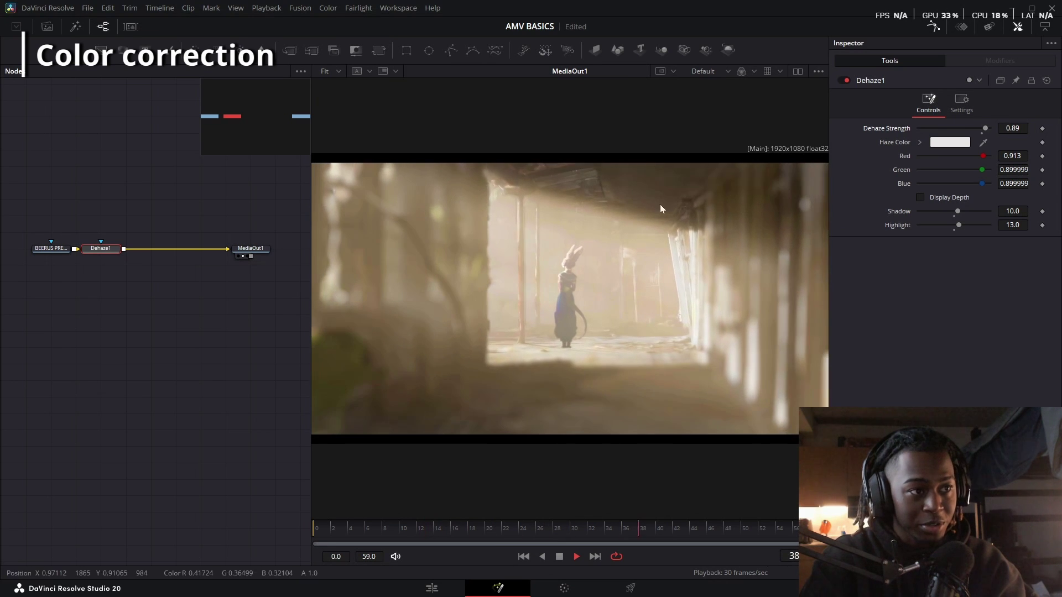
# Add a Cinematic Film Look Creator node after Dehaze
pyautogui.click(106, 252)
pyautogui.hotkey('shift', 'space')
pyautogui.write('film')
pyautogui.press('Down')
pyautogui.press('Down')
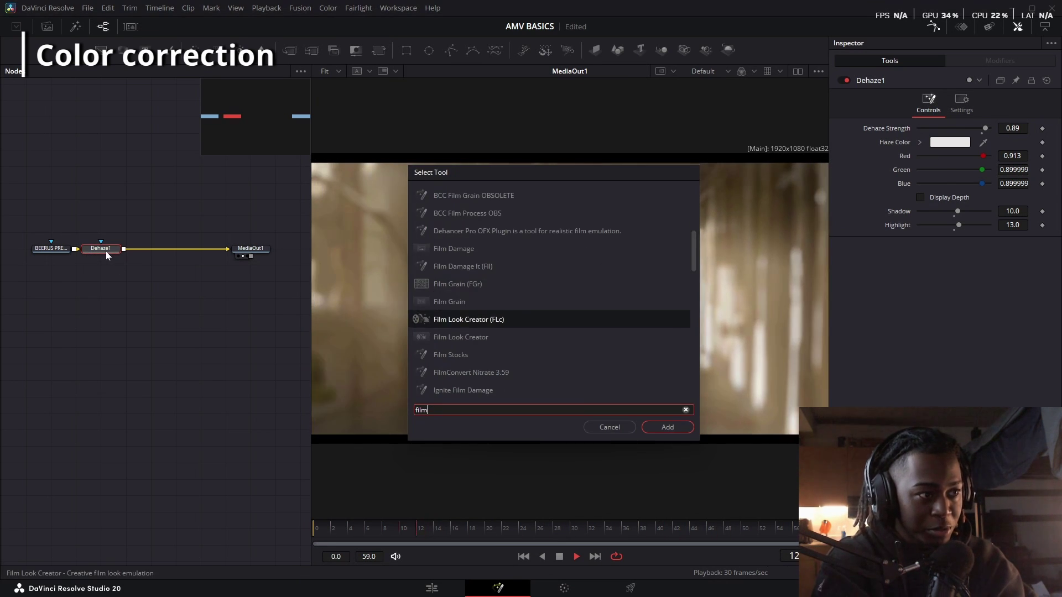
pyautogui.press('Return')
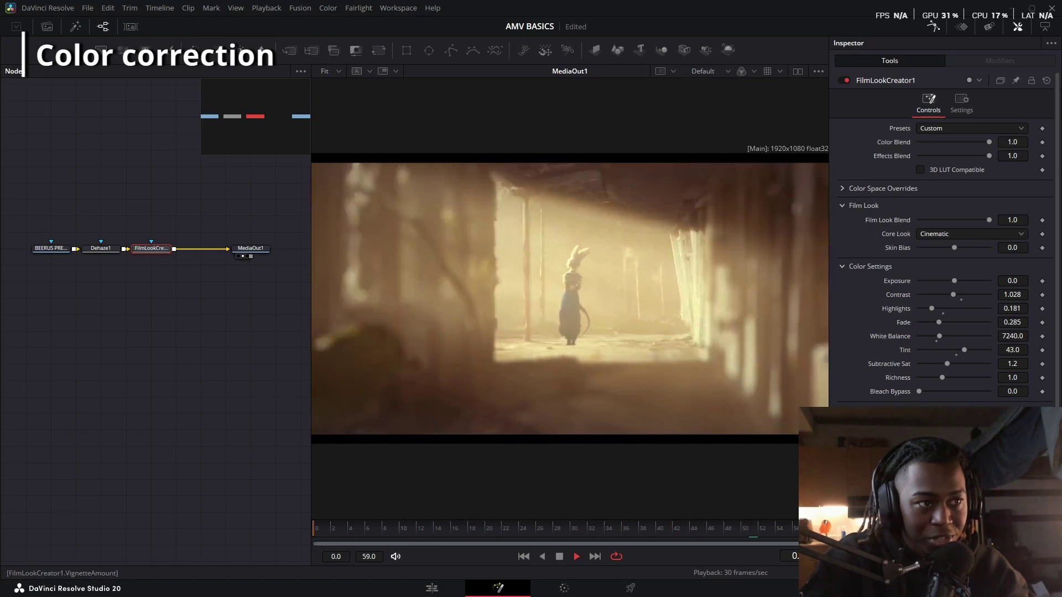
pyautogui.scroll(-5, 940, 332)
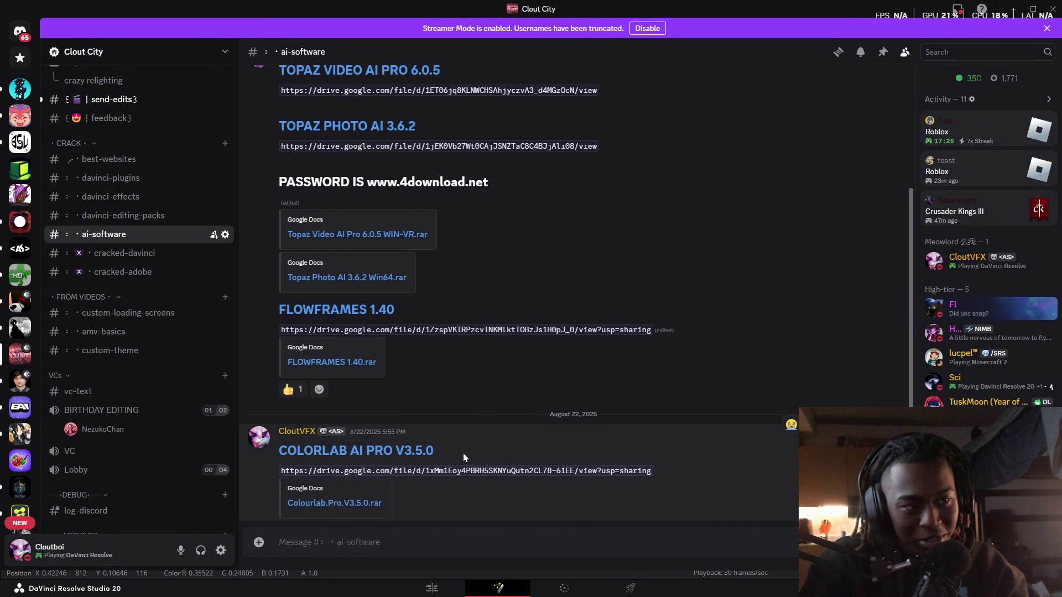
# Highlight the Colorlab AI Pro post, then save Loader1's frame as an image still in Downloads
pyautogui.moveTo(463, 453); pyautogui.dragTo(254, 458)
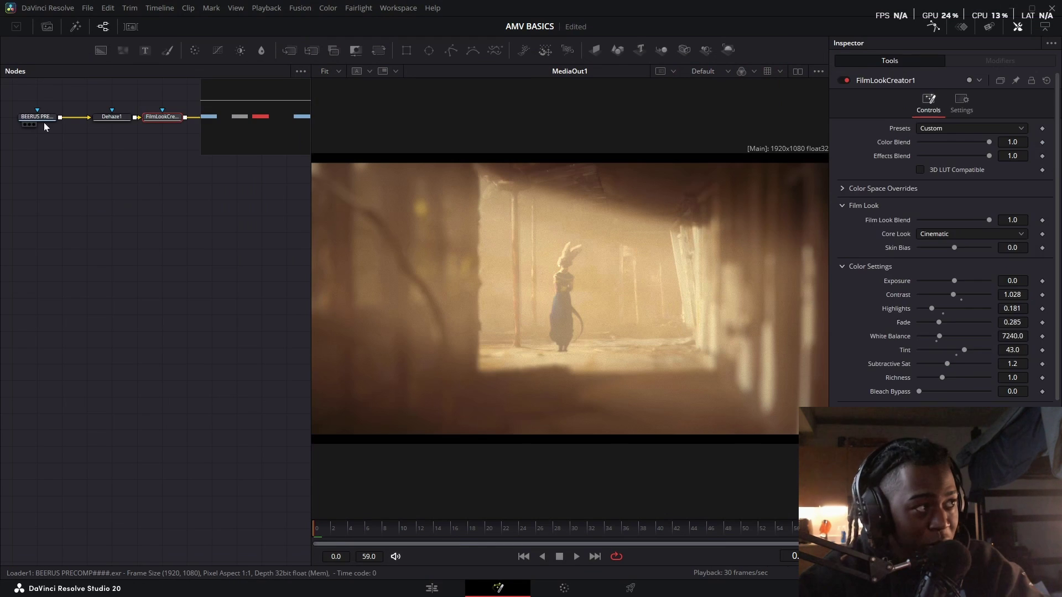
pyautogui.click(47, 118)
pyautogui.press('1')
pyautogui.rightClick(545, 308)
pyautogui.click(579, 402)
pyautogui.click(51, 126)
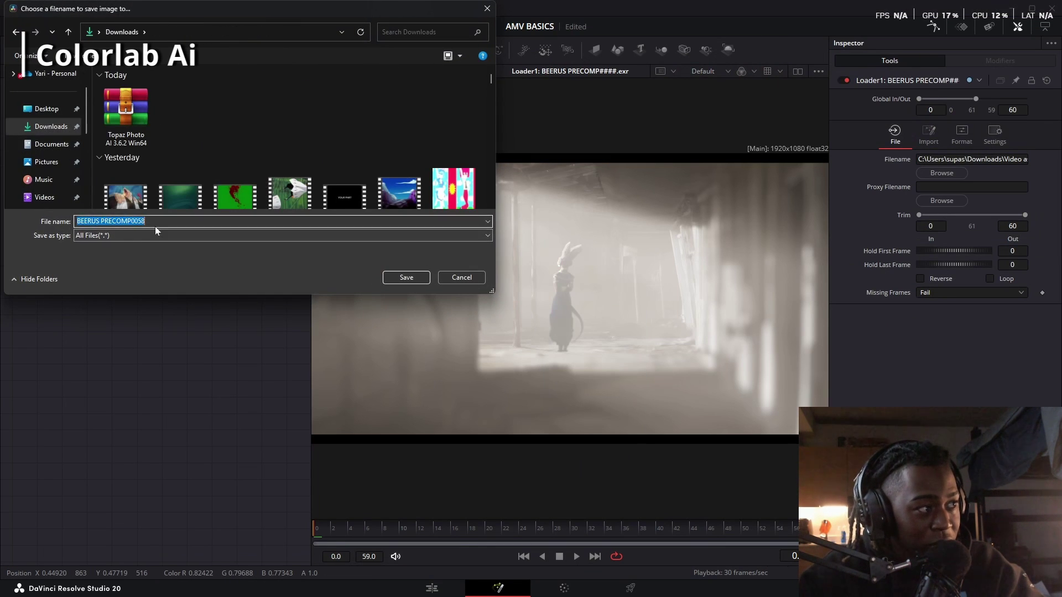
pyautogui.click(149, 235)
pyautogui.click(125, 285)
pyautogui.click(404, 278)
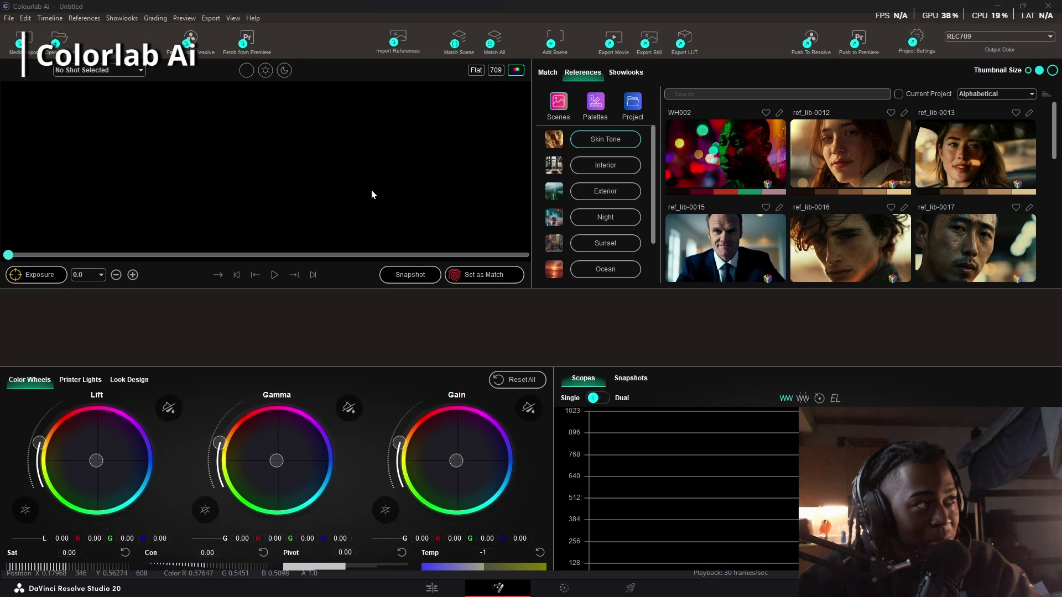
# Import the BEERUS PRECOMP0058 still and apply Auto White Balance and Balance
pyautogui.hotkey('ctrl', 'i')
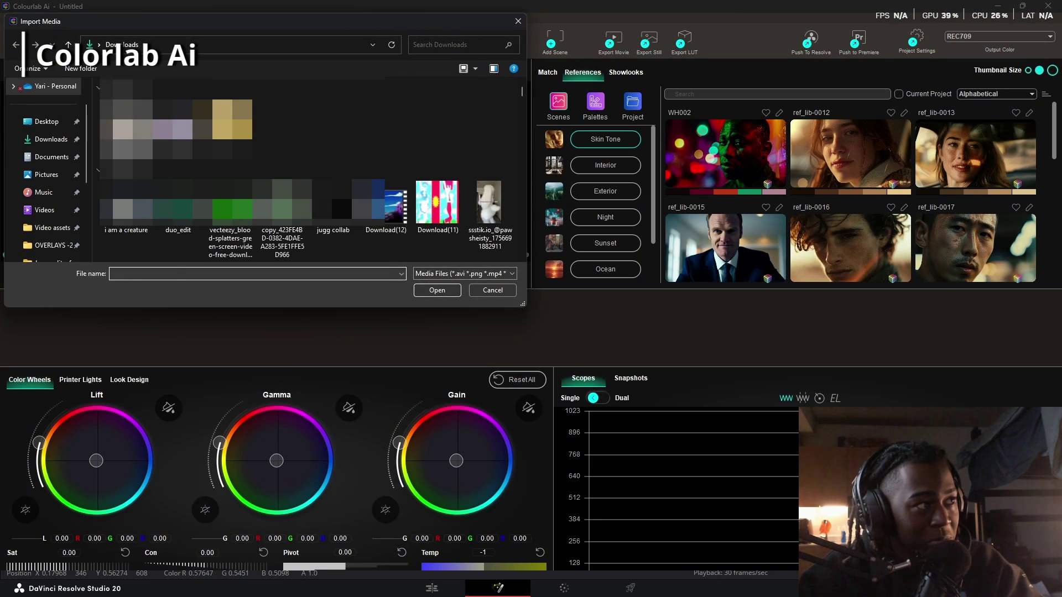
pyautogui.doubleClick(438, 195)
pyautogui.click(477, 71)
pyautogui.click(515, 71)
pyautogui.click(476, 72)
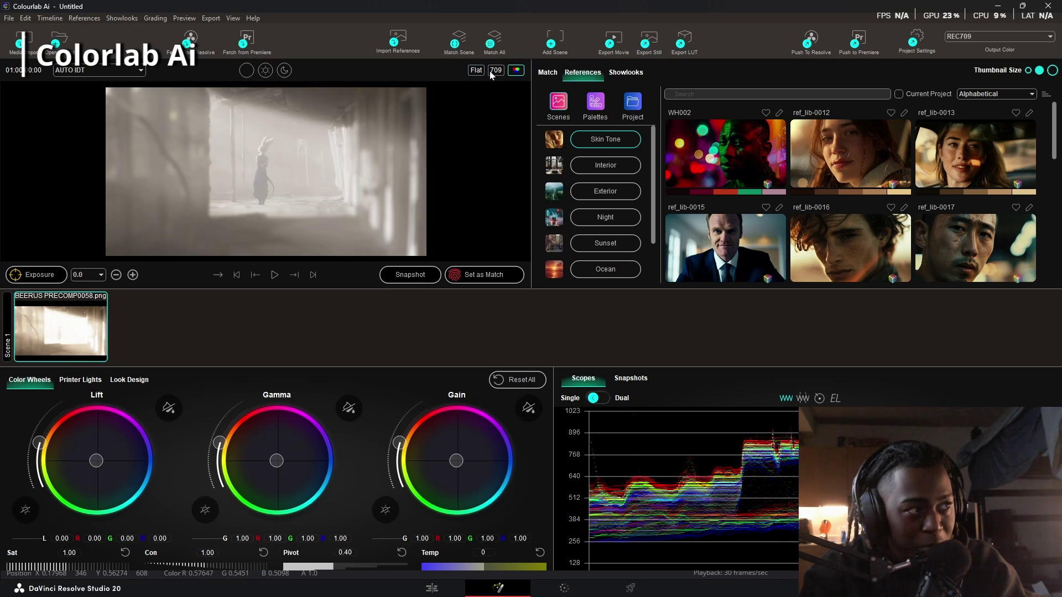
pyautogui.click(476, 72)
pyautogui.click(548, 72)
pyautogui.click(563, 209)
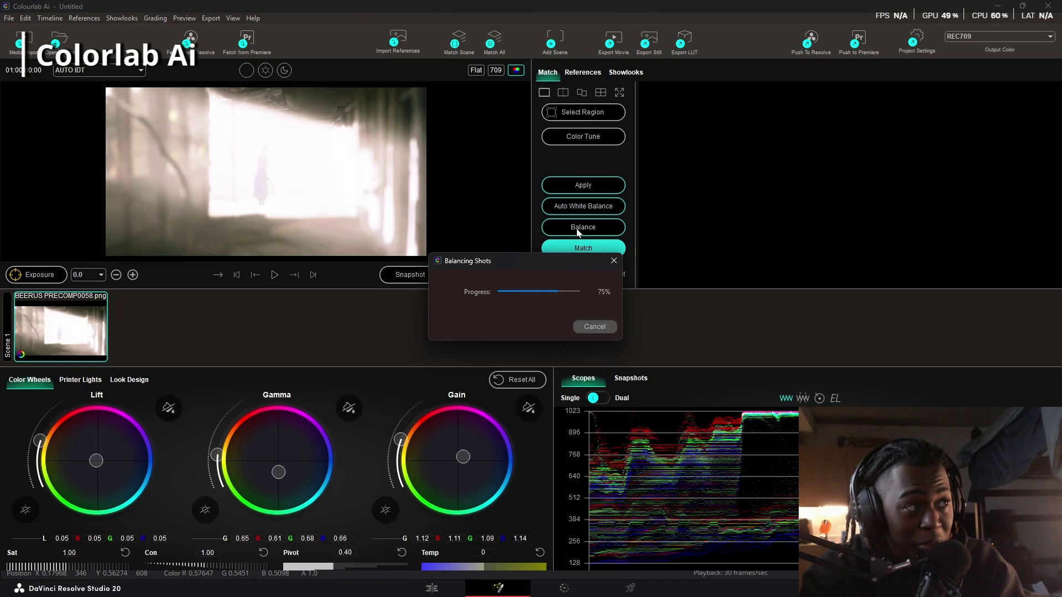
pyautogui.click(577, 231)
# Match the shot to the Urban rainy neon street reference ref_lib-0058
pyautogui.click(583, 75)
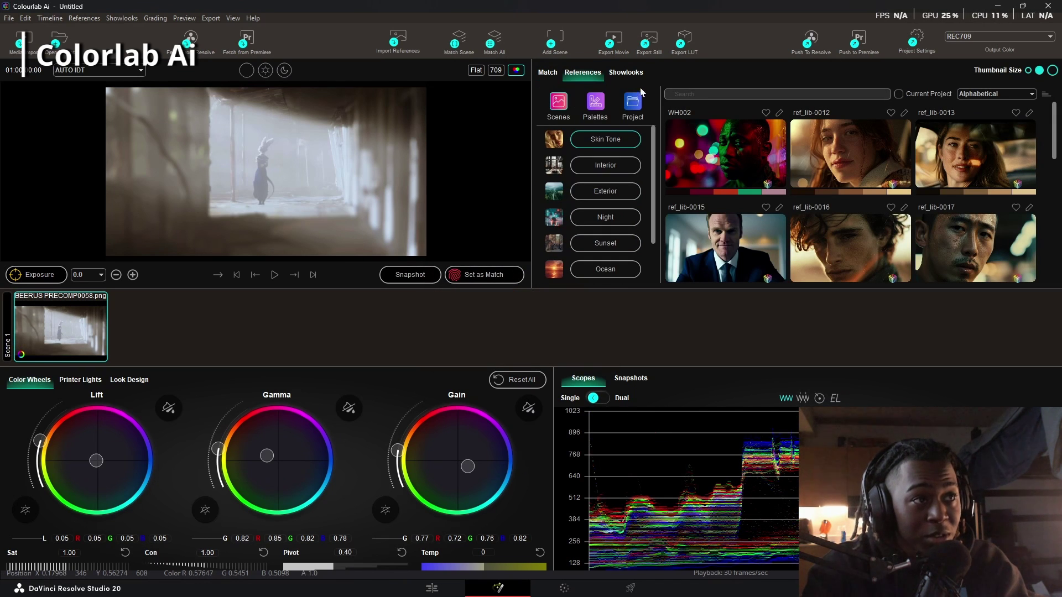
pyautogui.scroll(-1, 613, 194)
pyautogui.click(620, 156)
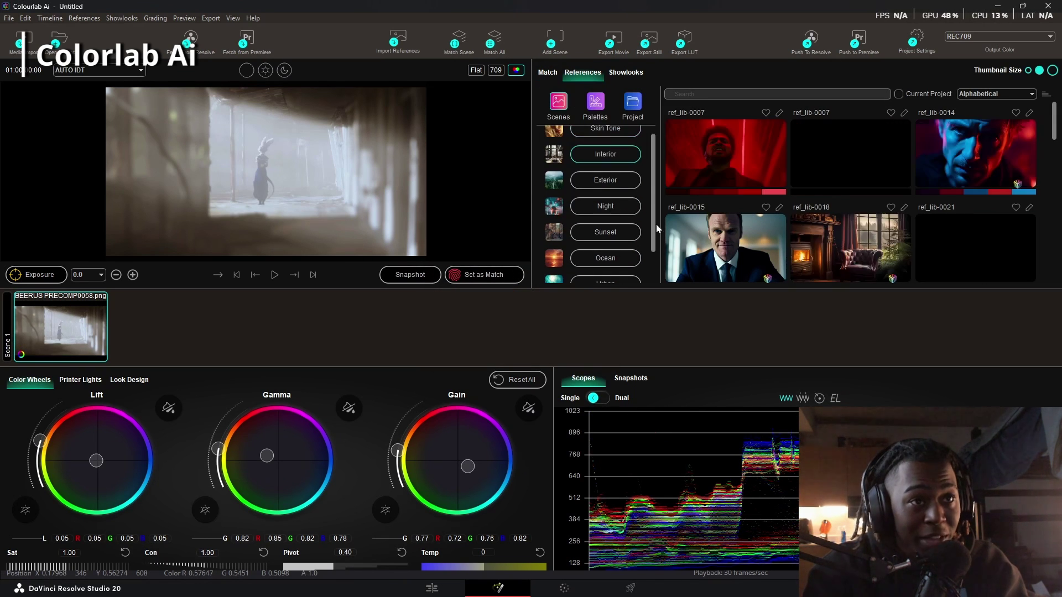
pyautogui.scroll(-2, 632, 168)
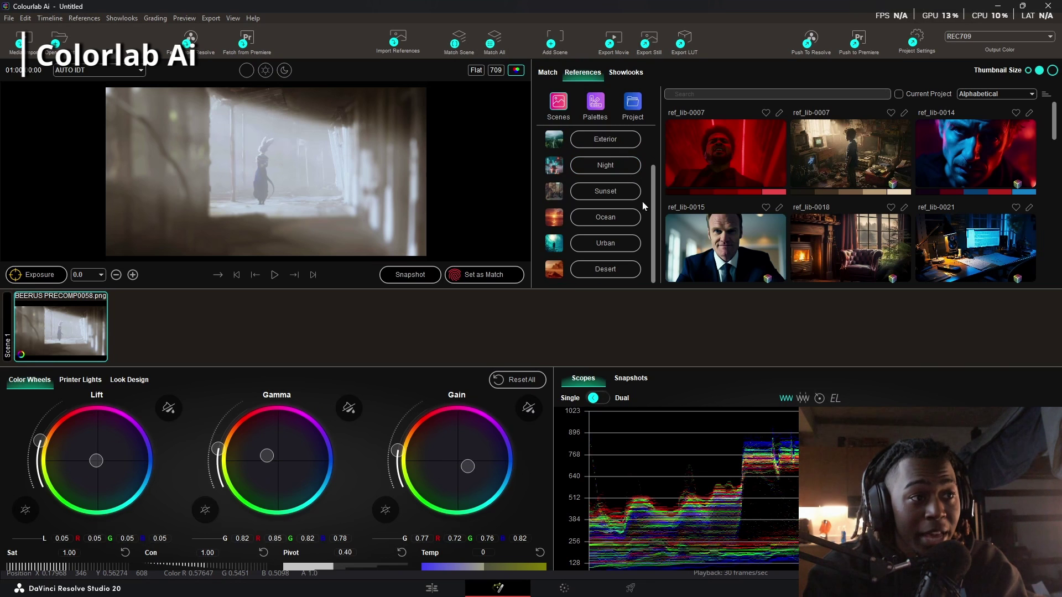
pyautogui.click(604, 247)
pyautogui.click(975, 154)
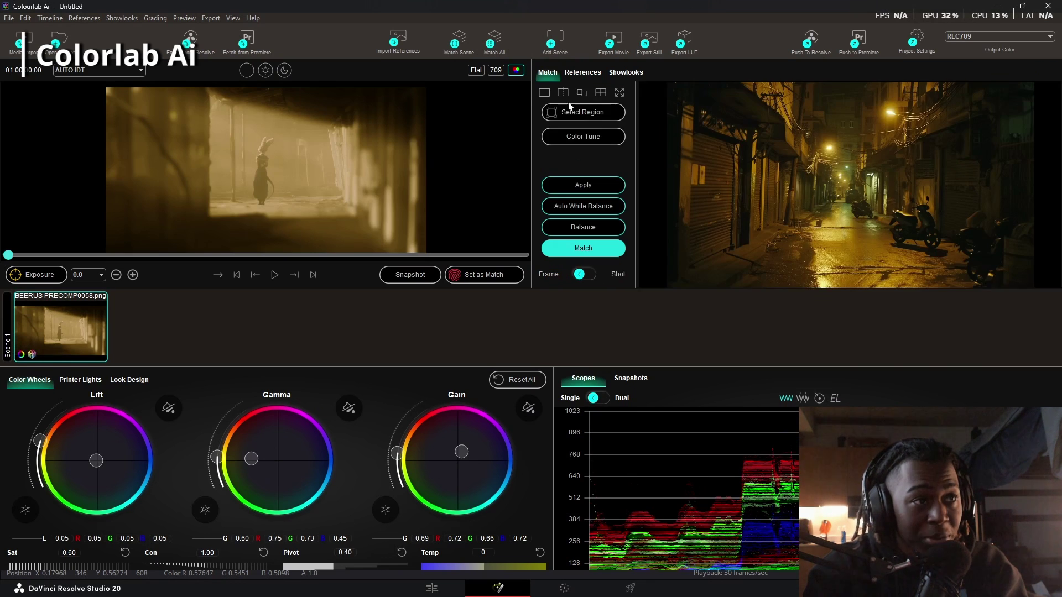
pyautogui.click(584, 73)
pyautogui.click(731, 219)
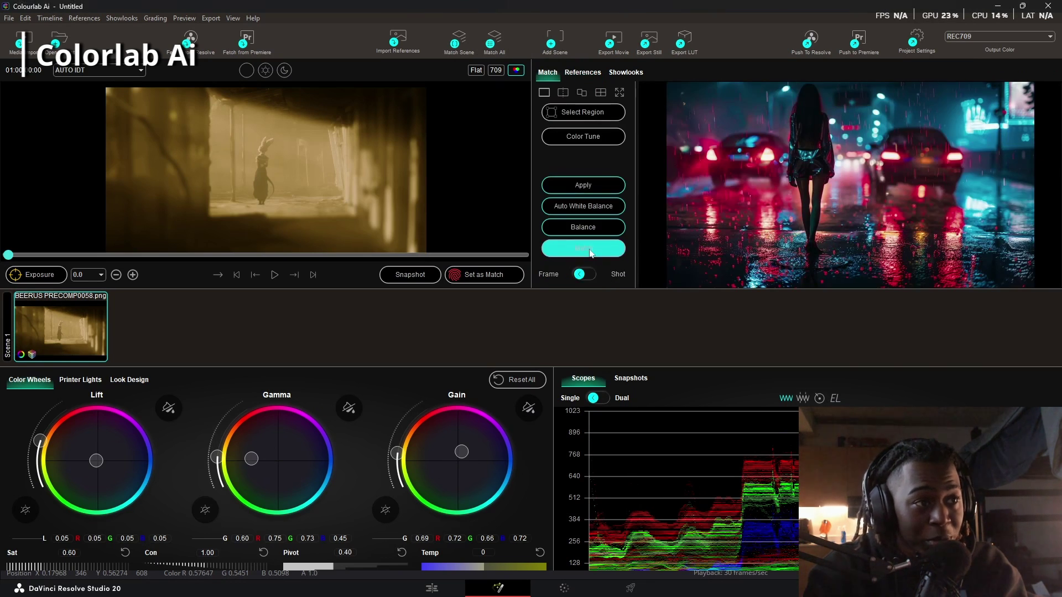
pyautogui.click(587, 250)
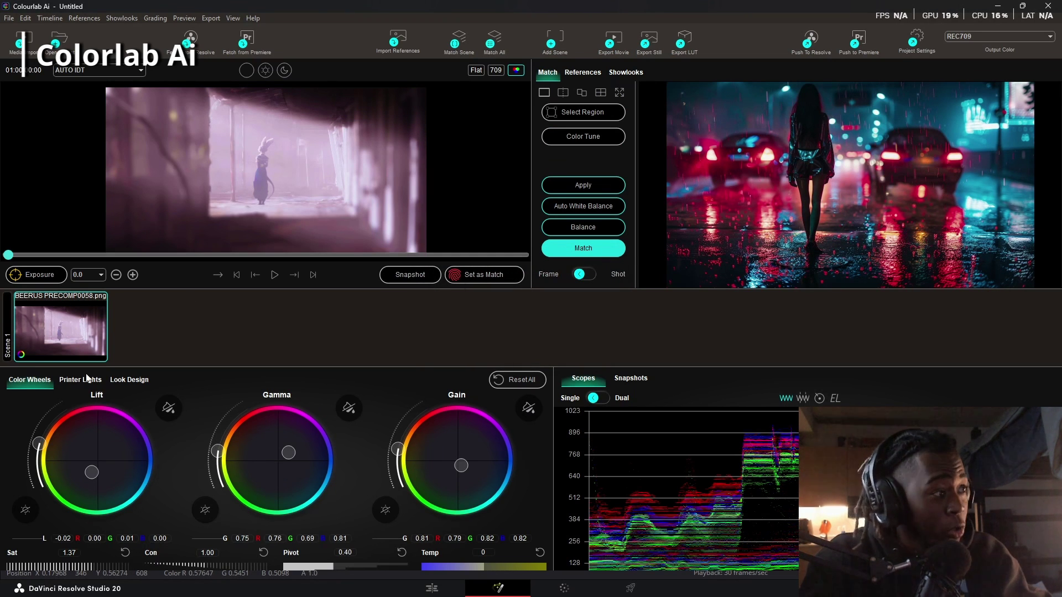
# Set AGFA XT 125 negative, Kodak GEN 1 print, and FPE Post stock at 0.71
pyautogui.click(129, 380)
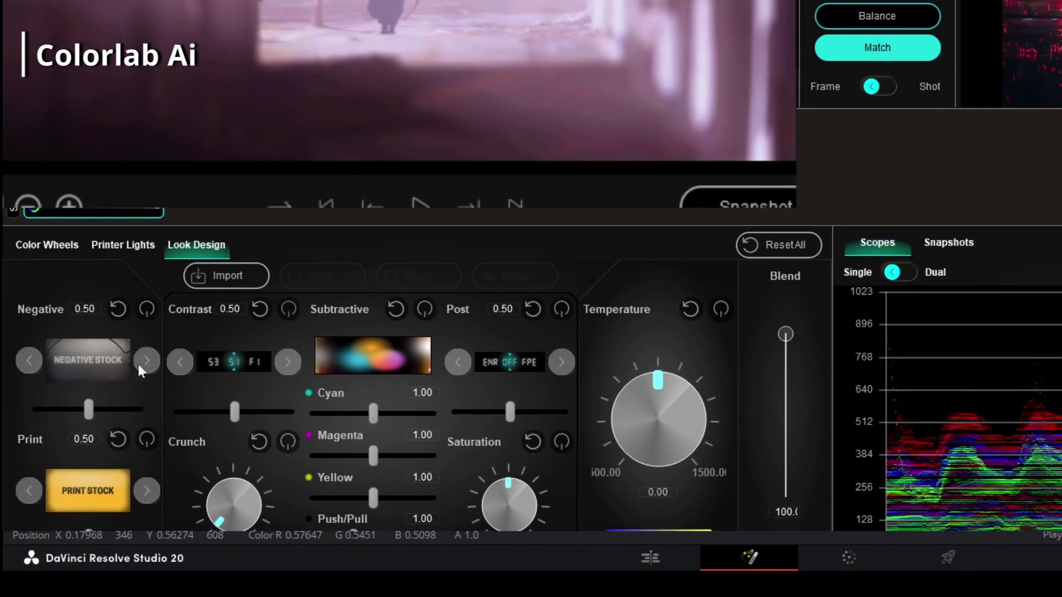
pyautogui.click(146, 361)
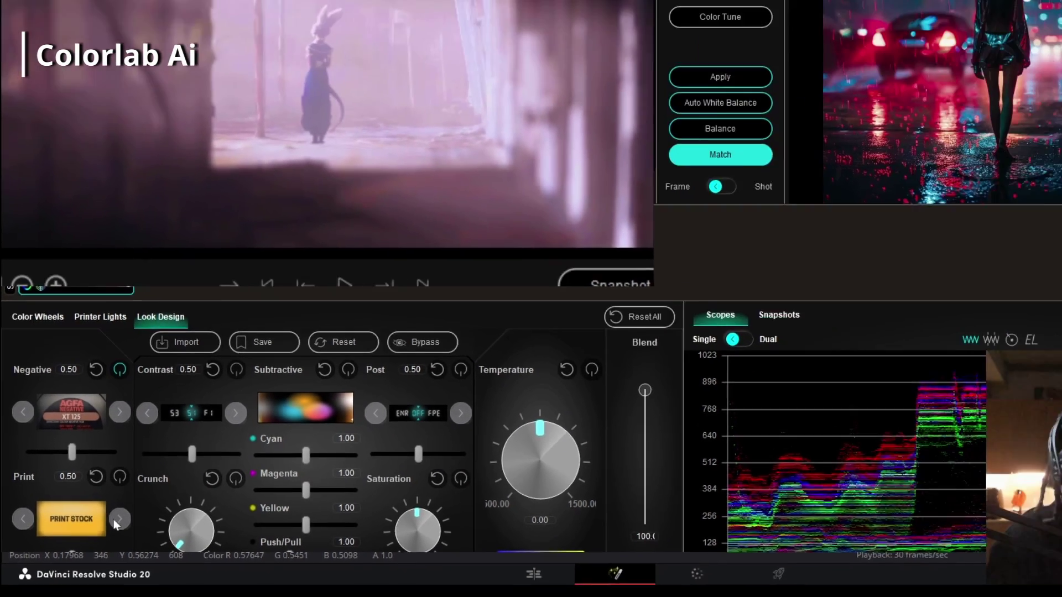
pyautogui.click(147, 491)
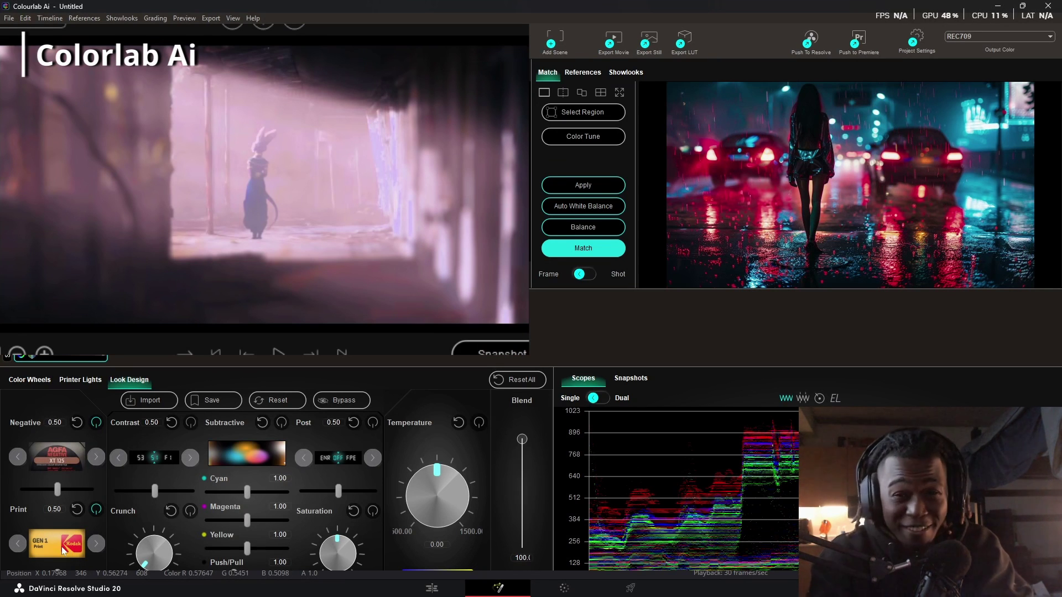
pyautogui.click(303, 457)
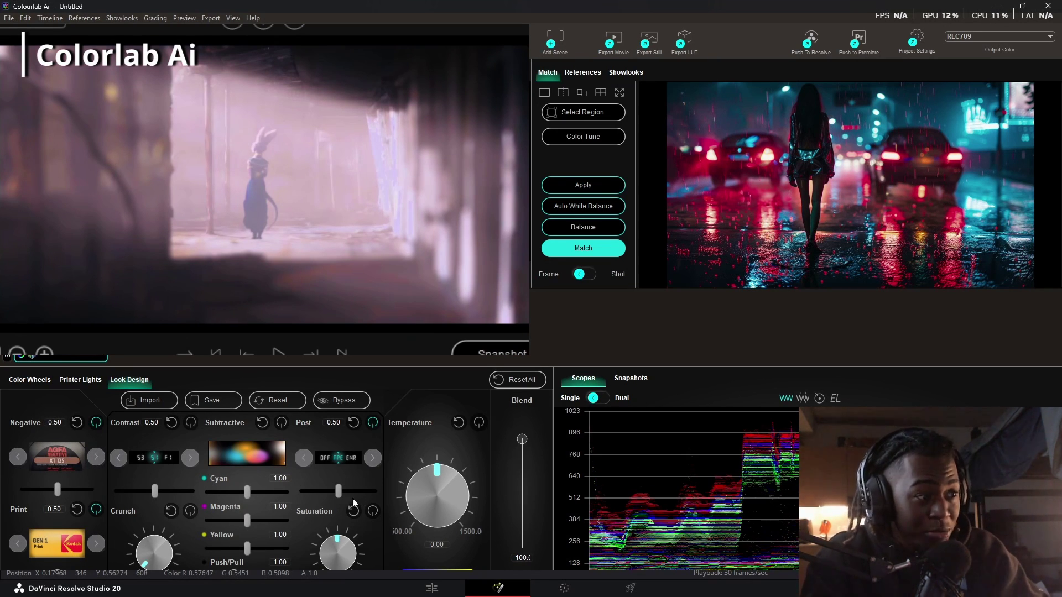
pyautogui.moveTo(338, 490); pyautogui.dragTo(353, 490)
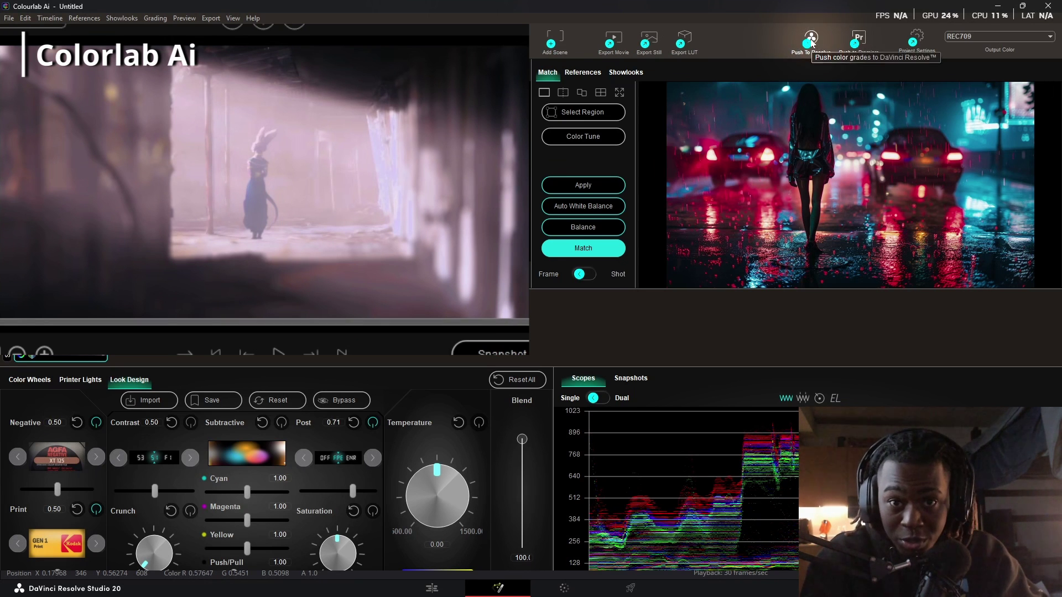
# Export the grade as a size-33 REC709 .cube LUT and select the default file name for renaming
pyautogui.click(684, 43)
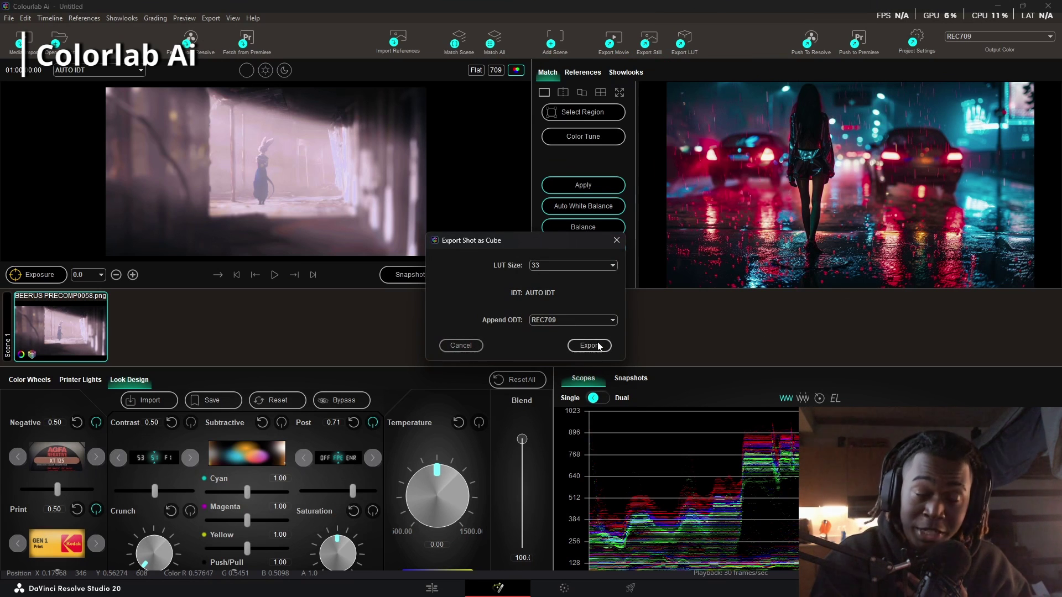
pyautogui.click(575, 265)
pyautogui.click(549, 269)
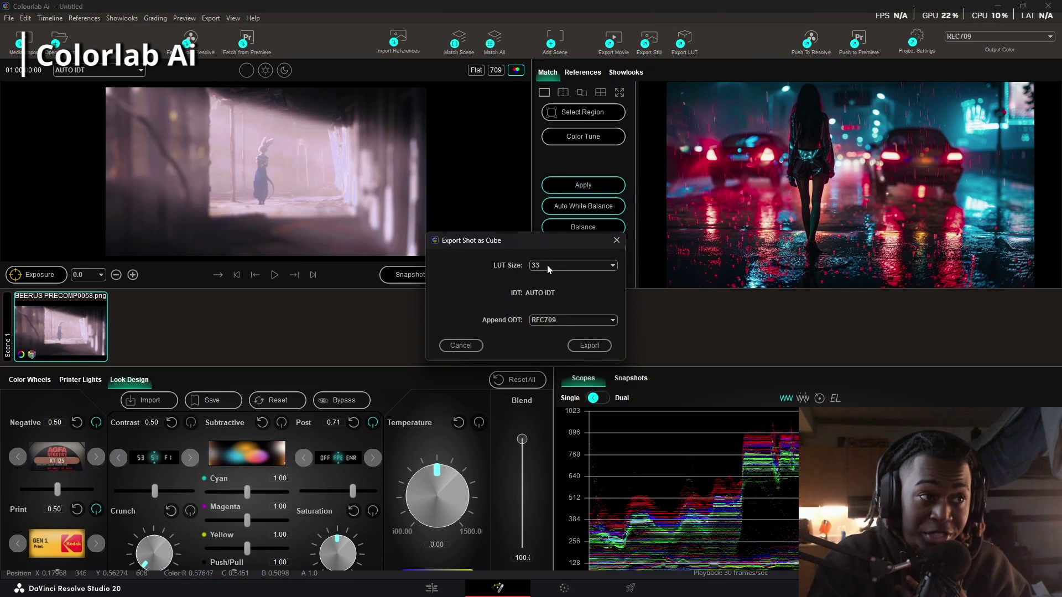
pyautogui.click(589, 346)
pyautogui.click(641, 470)
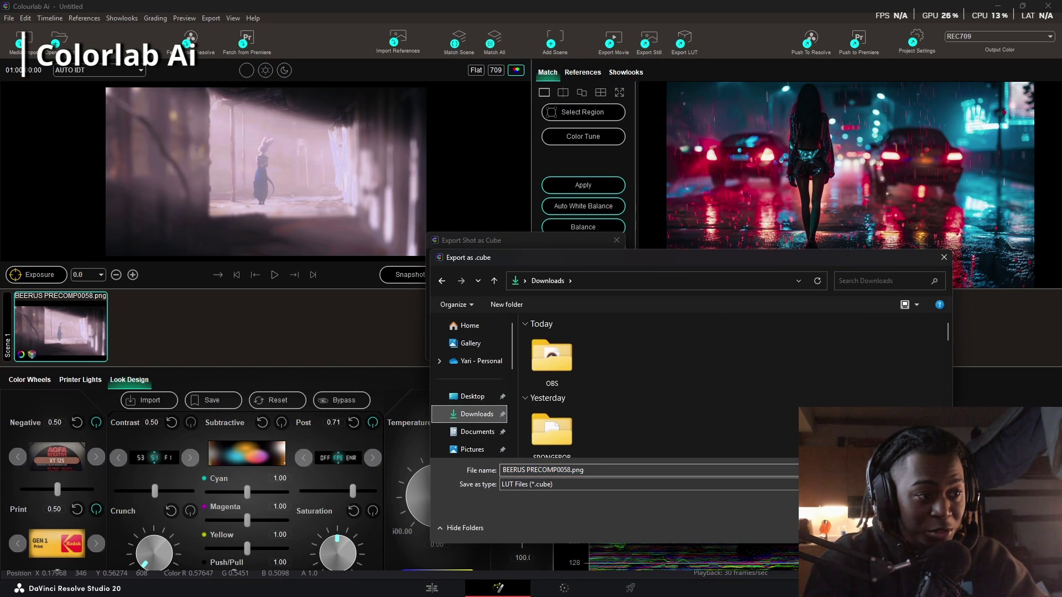
pyautogui.hotkey('ctrl', 'a')
# Name the LUT file 'beerus scene' and view FilmLookCreator1's output
pyautogui.write('beerus se')
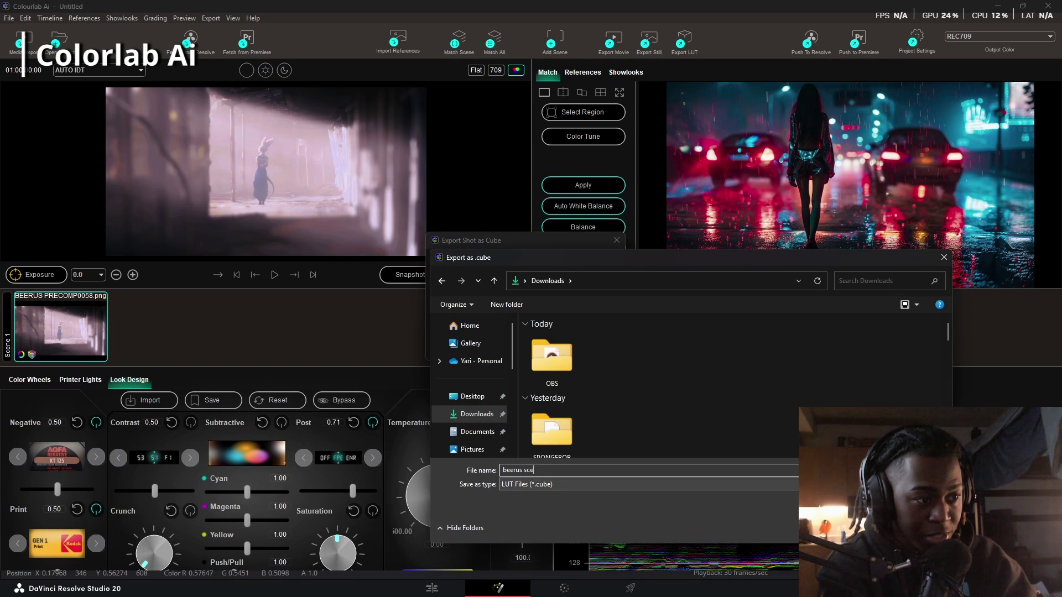
pyautogui.write('ene')
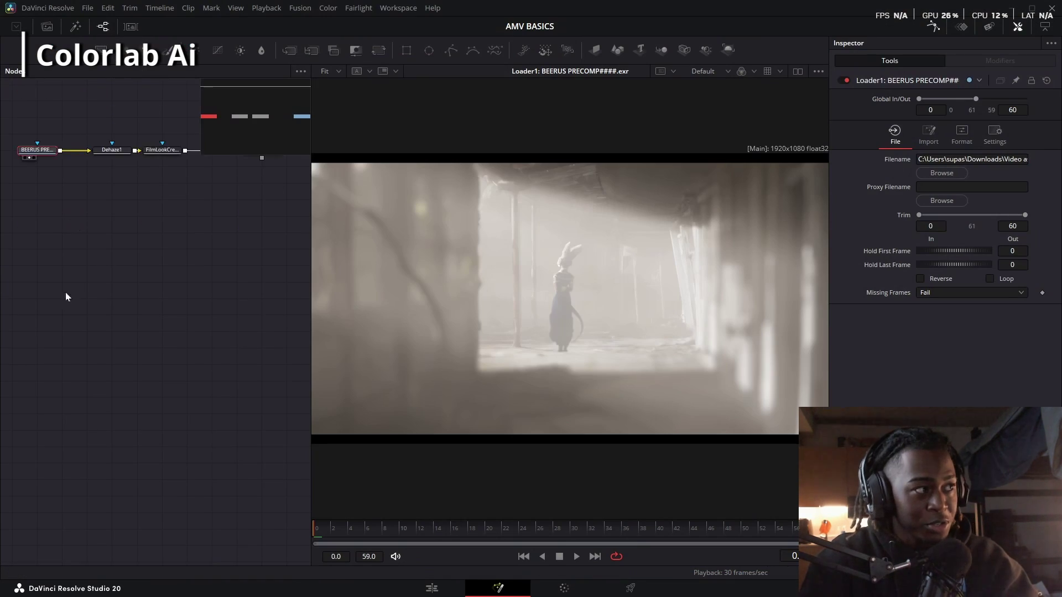
pyautogui.click(231, 283)
pyautogui.click(189, 390)
pyautogui.press('1')
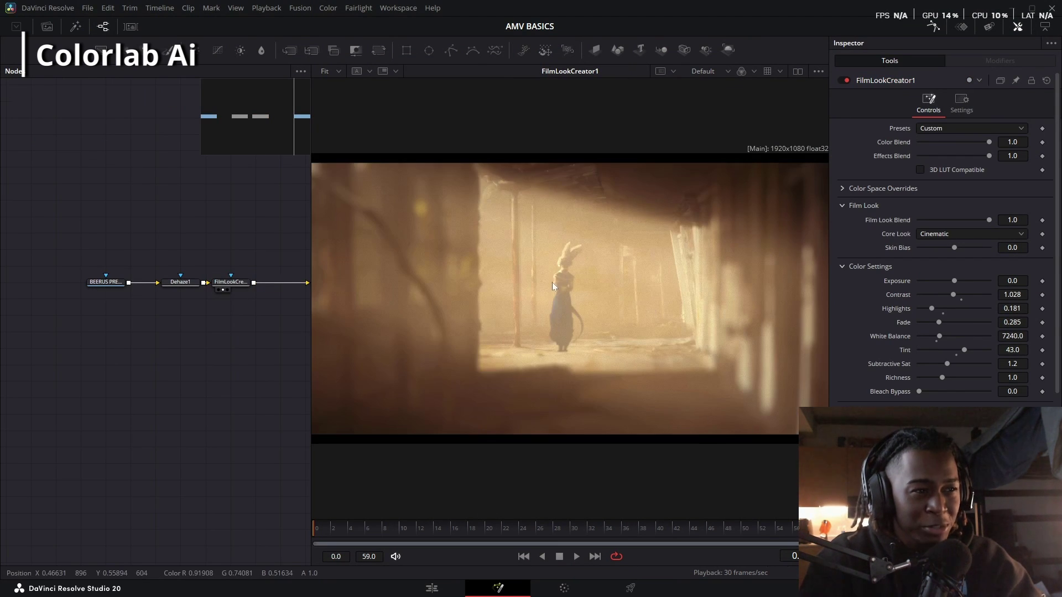
# Add a FileLUT node fed by the Beerus loader and load beerus scene lut.cube
pyautogui.hotkey('shift', 'space')
pyautogui.write('file')
pyautogui.press('Return')
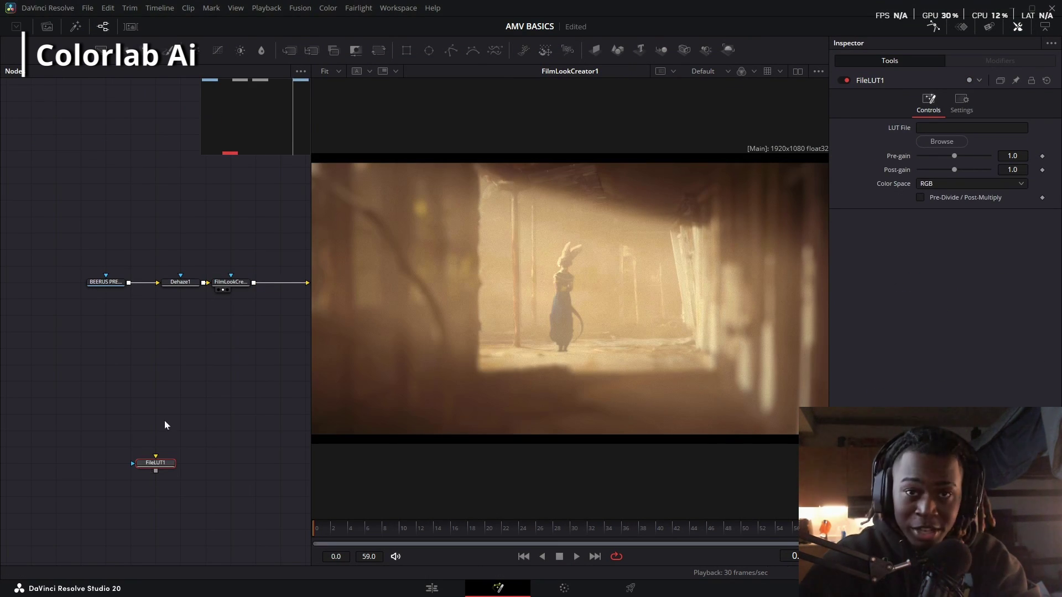
pyautogui.moveTo(150, 465); pyautogui.dragTo(175, 416)
pyautogui.press('1')
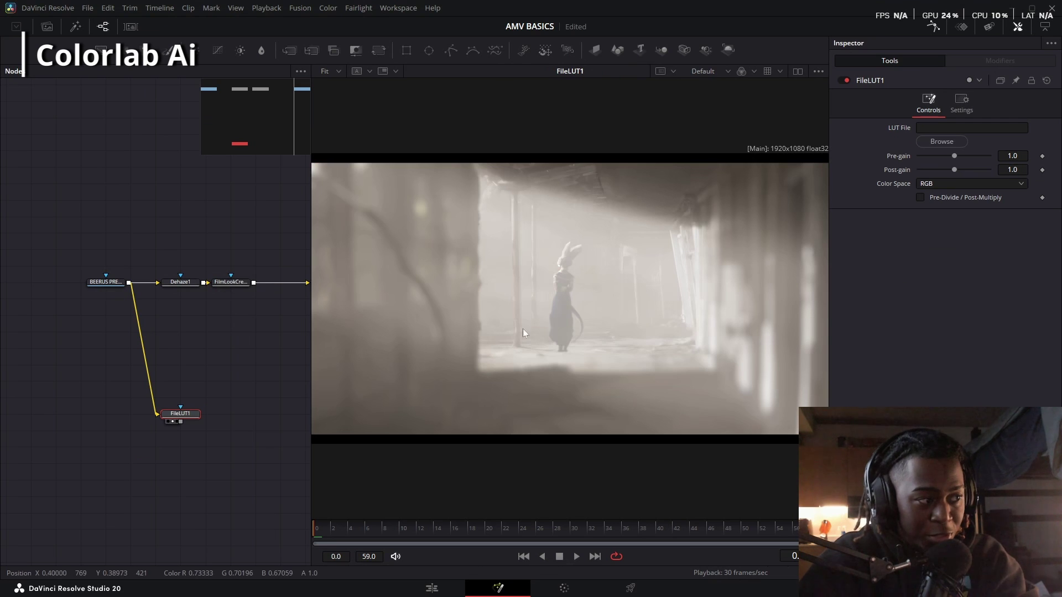
pyautogui.click(942, 142)
pyautogui.doubleClick(121, 122)
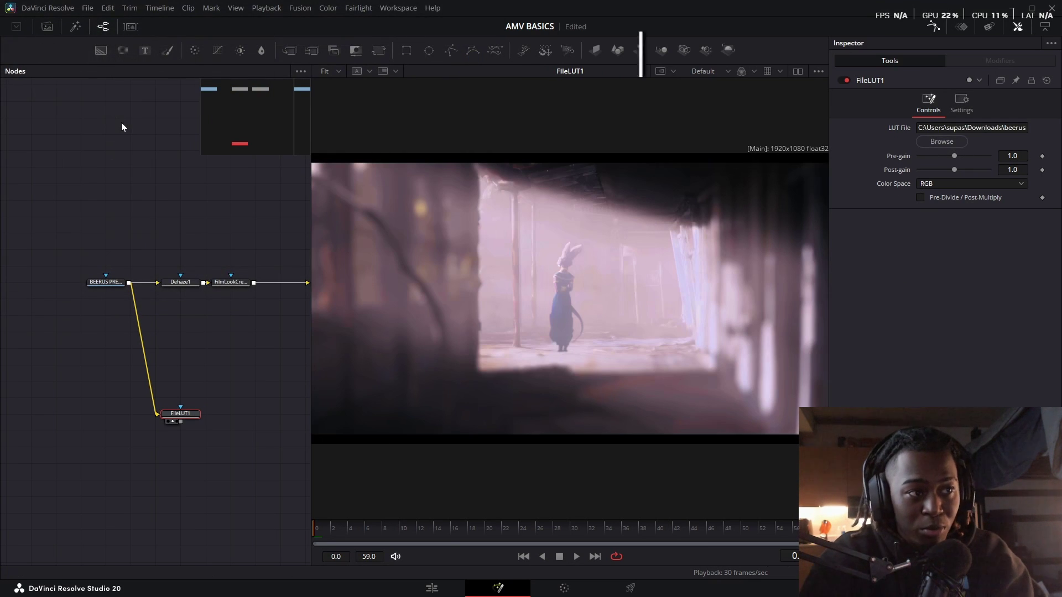
# Compare FileLUT1 against FilmLookCreator1 split-screen in the enlarged viewer
pyautogui.press('F4')
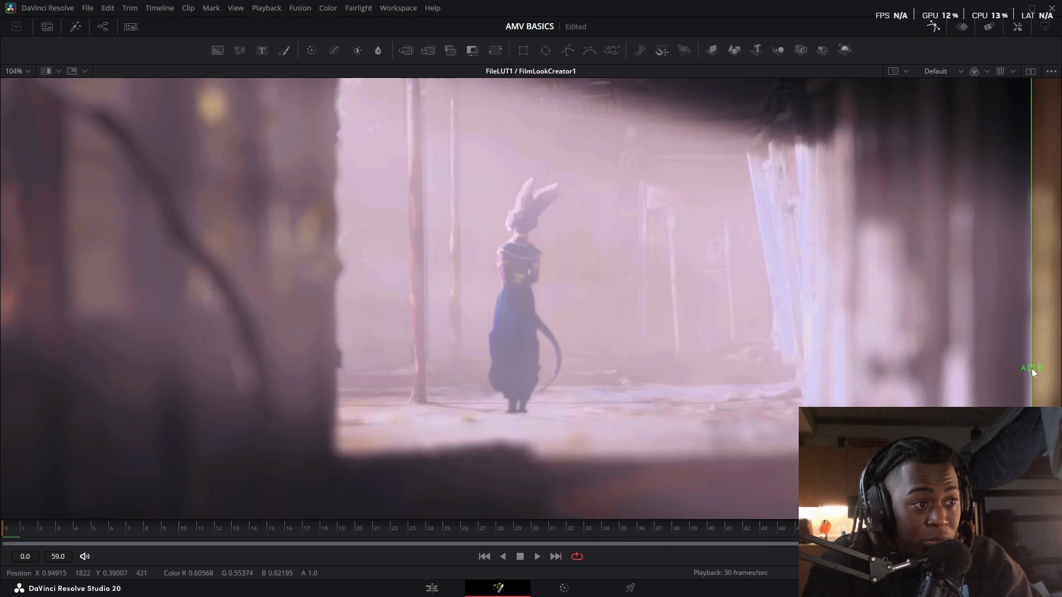
pyautogui.press('/')
pyautogui.moveTo(95, 380); pyautogui.dragTo(70, 366)
pyautogui.press('F4')
# Paste a copy of the FilmLookCreator after FileLUT1 and wipe-compare the two grades
pyautogui.hotkey('ctrl', 'v')
pyautogui.press('1')
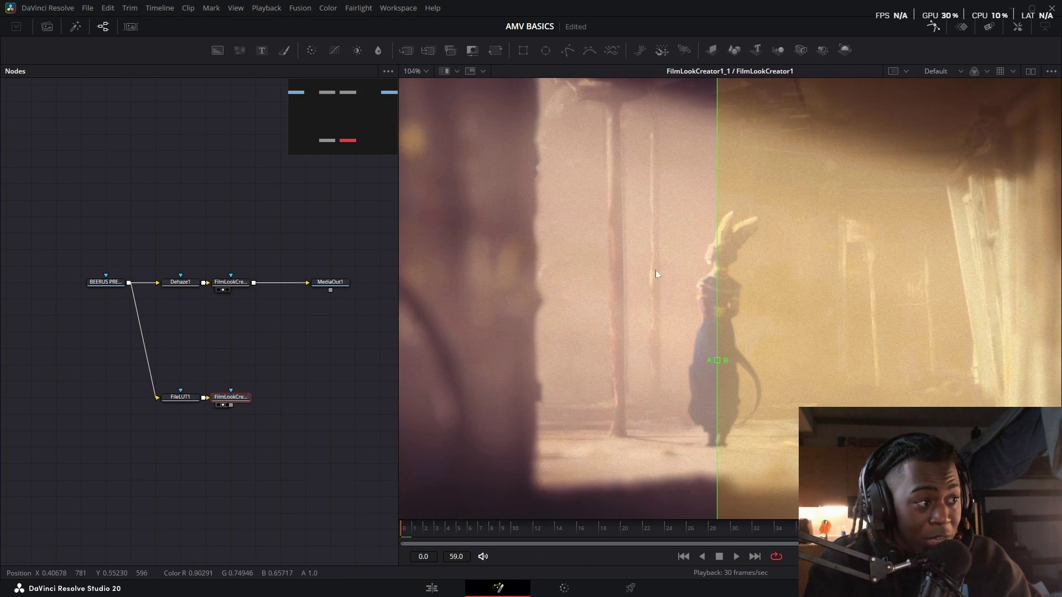
pyautogui.click(1017, 25)
pyautogui.moveTo(677, 384); pyautogui.dragTo(770, 417)
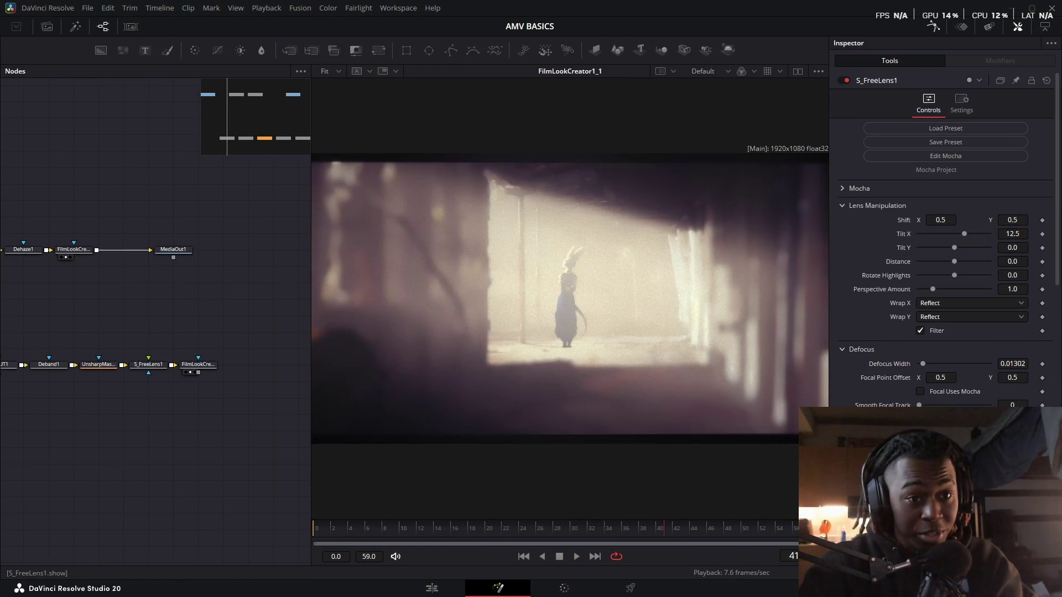
# Insert an Optical Flares node after S_FreeLens1 and view its output
pyautogui.click(148, 364)
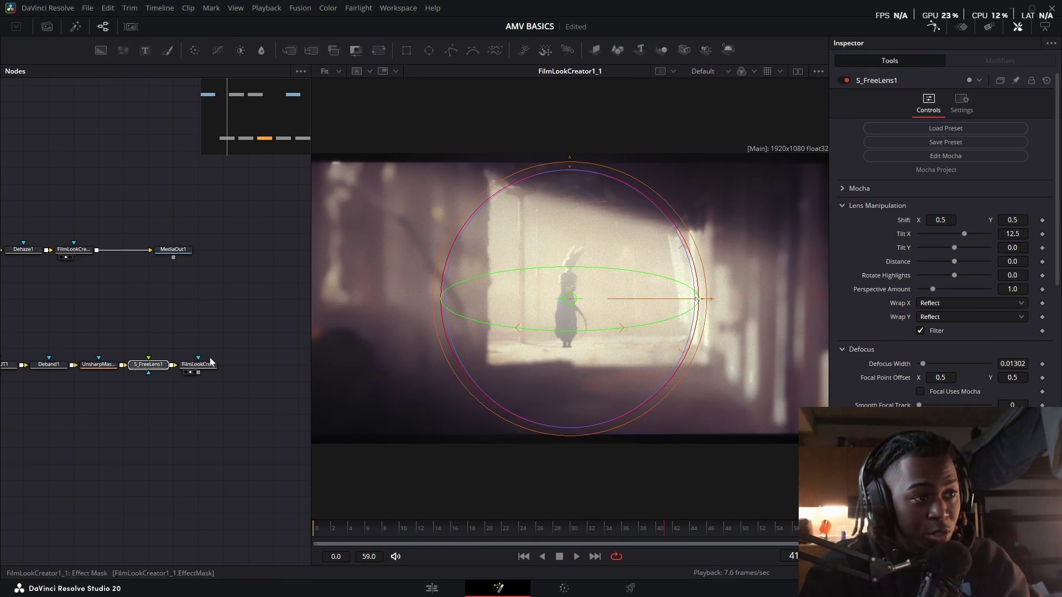
pyautogui.moveTo(192, 365); pyautogui.dragTo(218, 367)
pyautogui.click(152, 371)
pyautogui.hotkey('shift', 'space')
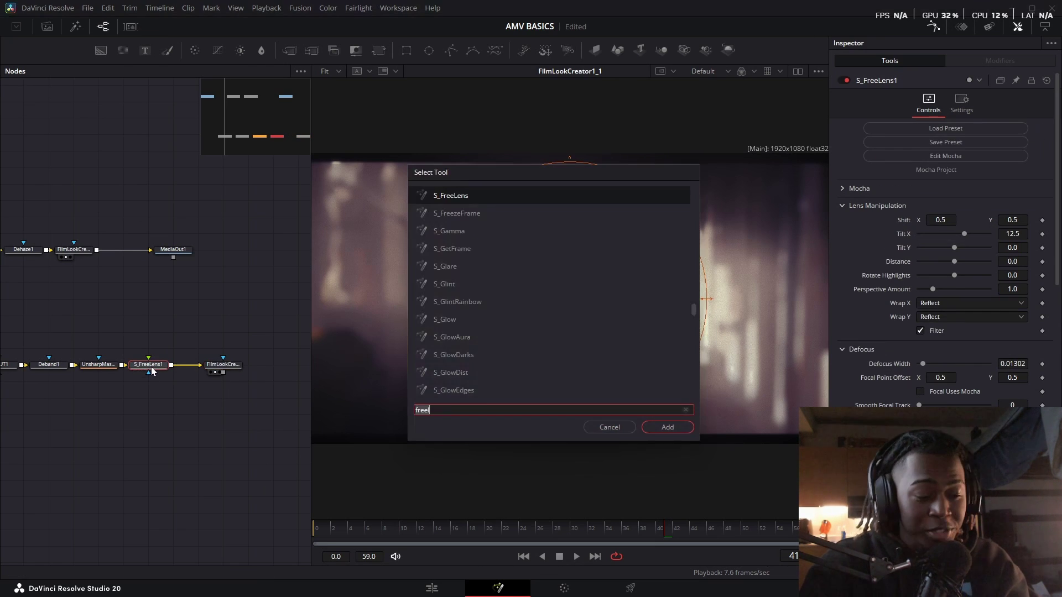
pyautogui.write('len')
pyautogui.press('BackSpace')
pyautogui.press('BackSpace')
pyautogui.press('BackSpace')
pyautogui.write('optic')
pyautogui.press('Return')
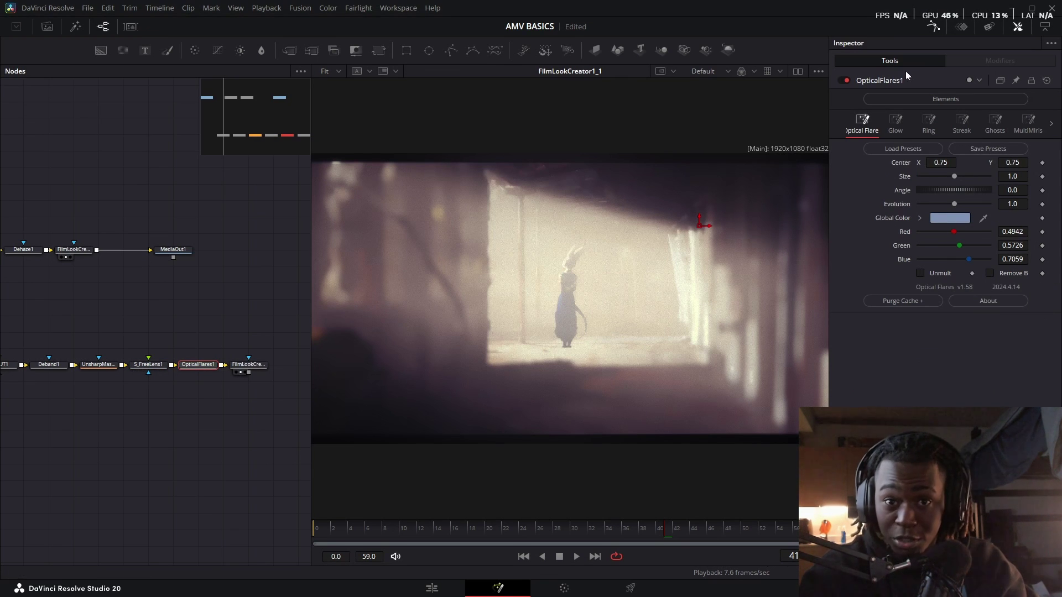
pyautogui.press('1')
# Branch a Lomo 50mm Square Front Scarlet flare from OpticalFlares1 with Unmult and Remove B on
pyautogui.click(906, 150)
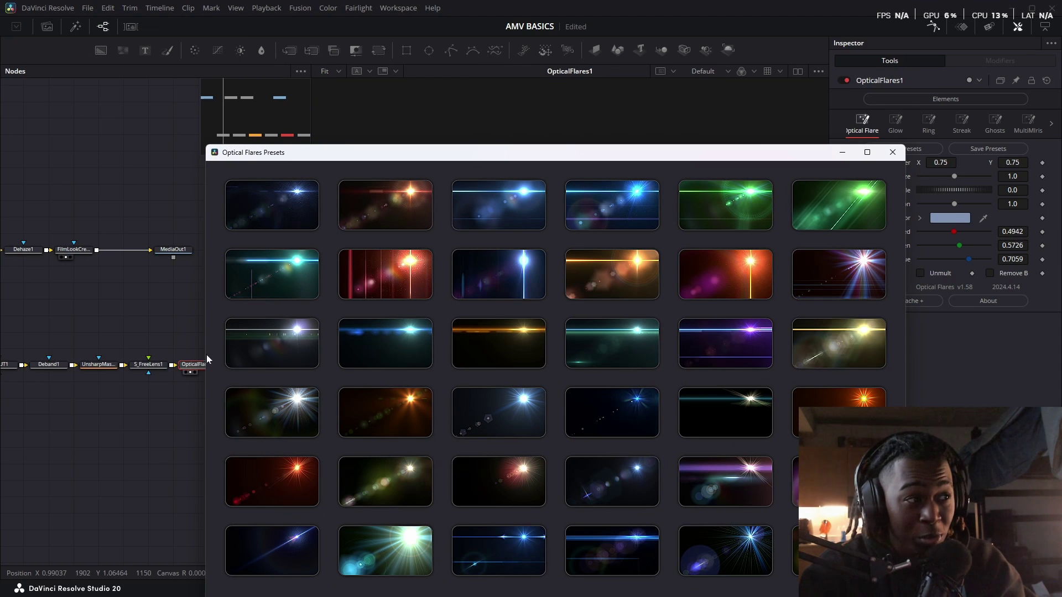
pyautogui.click(893, 158)
pyautogui.moveTo(242, 362); pyautogui.dragTo(242, 295)
pyautogui.moveTo(222, 364); pyautogui.dragTo(226, 299)
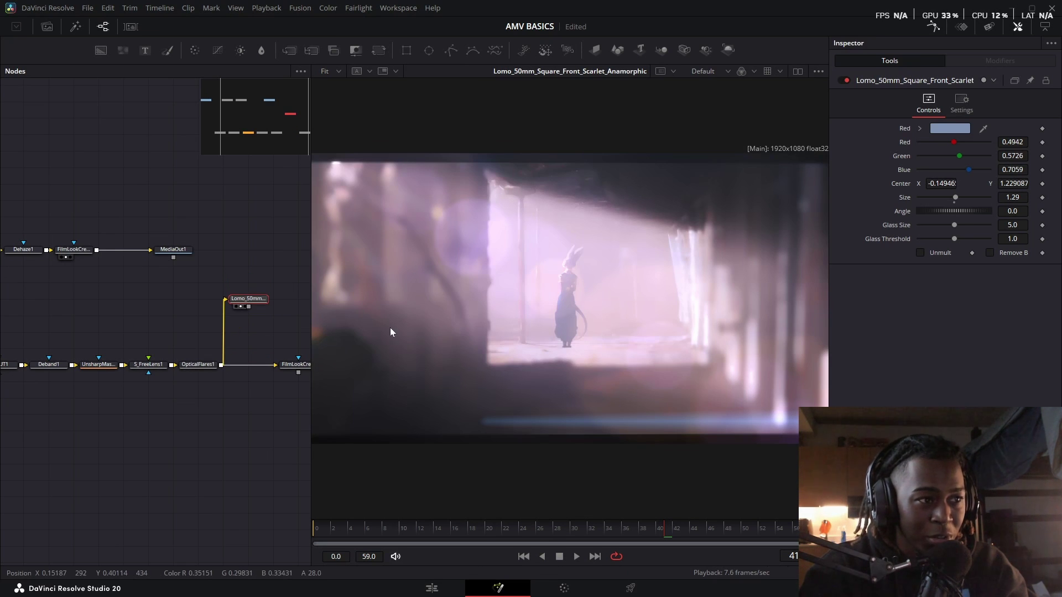
pyautogui.click(989, 253)
pyautogui.click(919, 252)
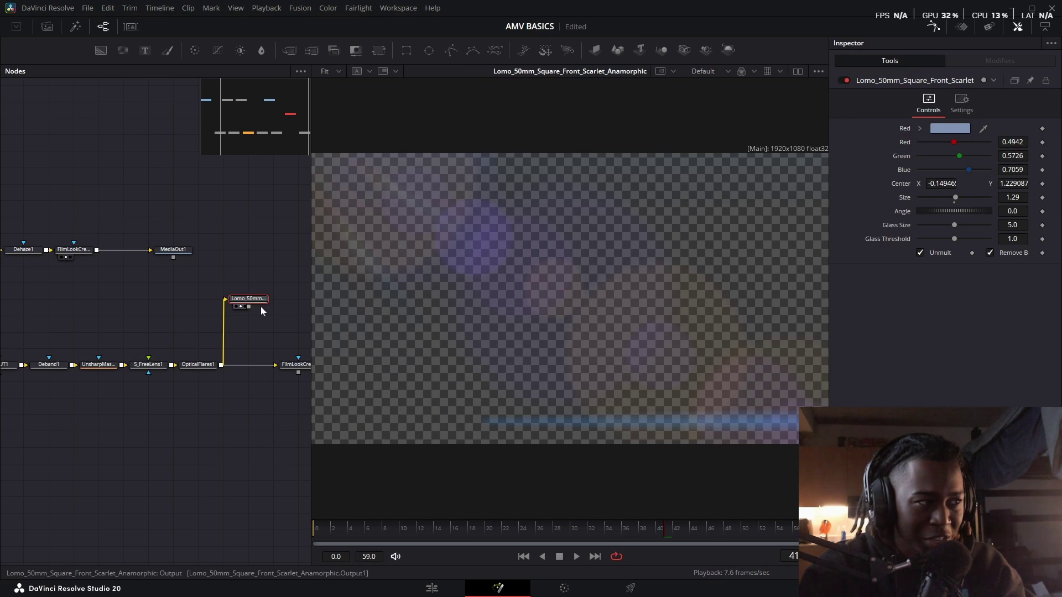
# Add a Blur node after the flare and merge the blurred flare into the chain
pyautogui.click(262, 50)
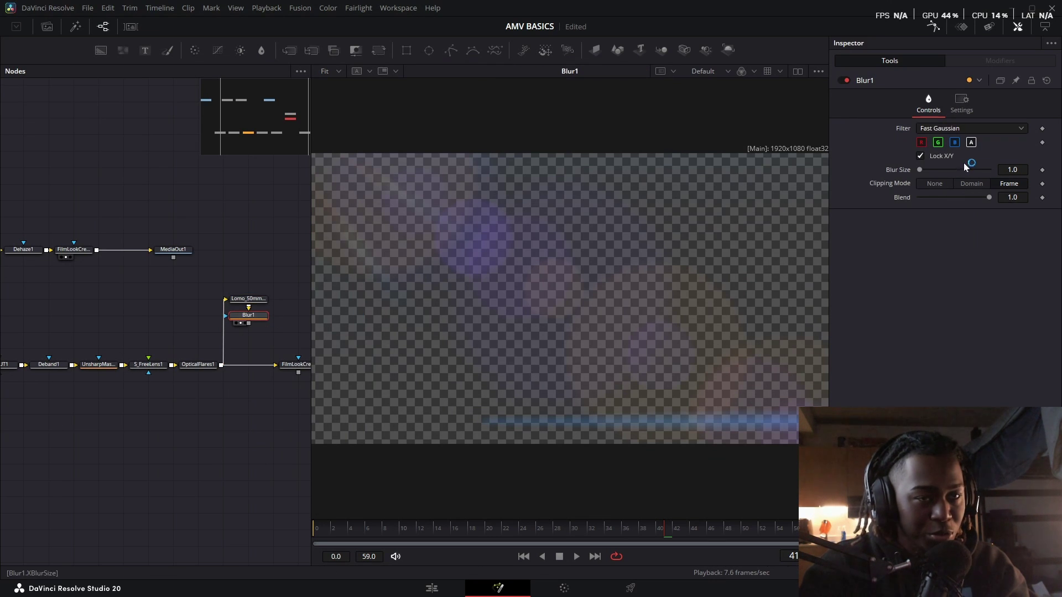
pyautogui.click(298, 324)
pyautogui.click(289, 50)
pyautogui.moveTo(273, 331); pyautogui.dragTo(222, 364)
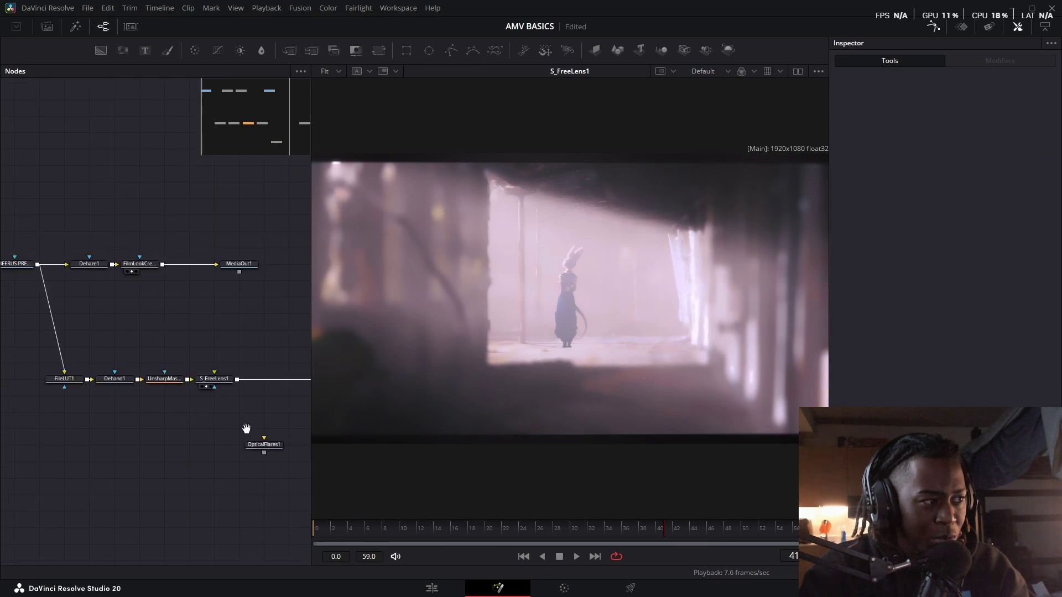
# Paste the flare, blur and merge group between Loader1 and FileLUT1
pyautogui.moveTo(246, 429); pyautogui.dragTo(349, 435)
pyautogui.hotkey('ctrl', 'v')
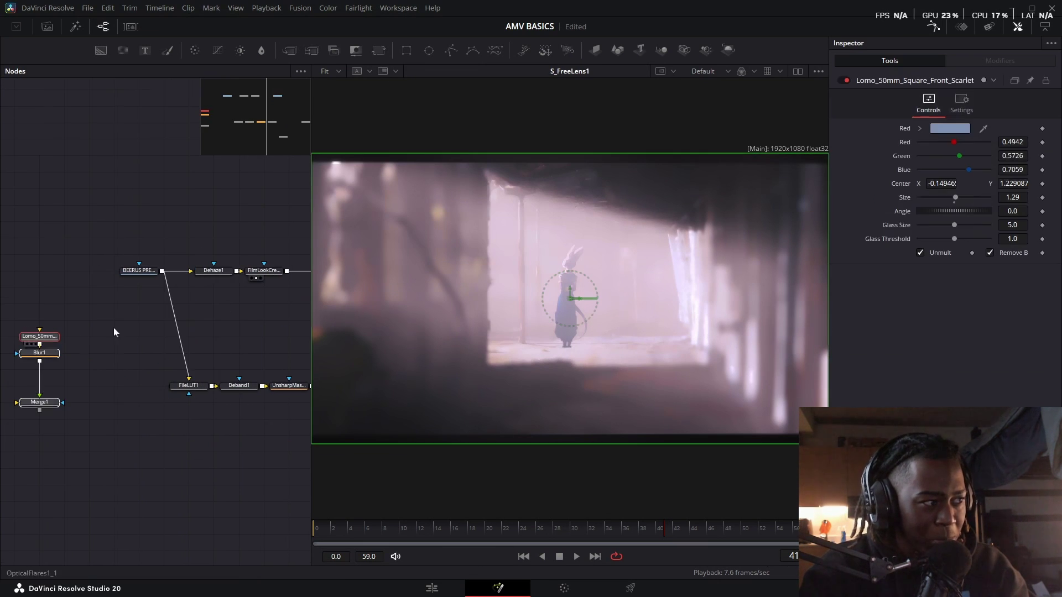
pyautogui.moveTo(40, 331); pyautogui.dragTo(115, 314)
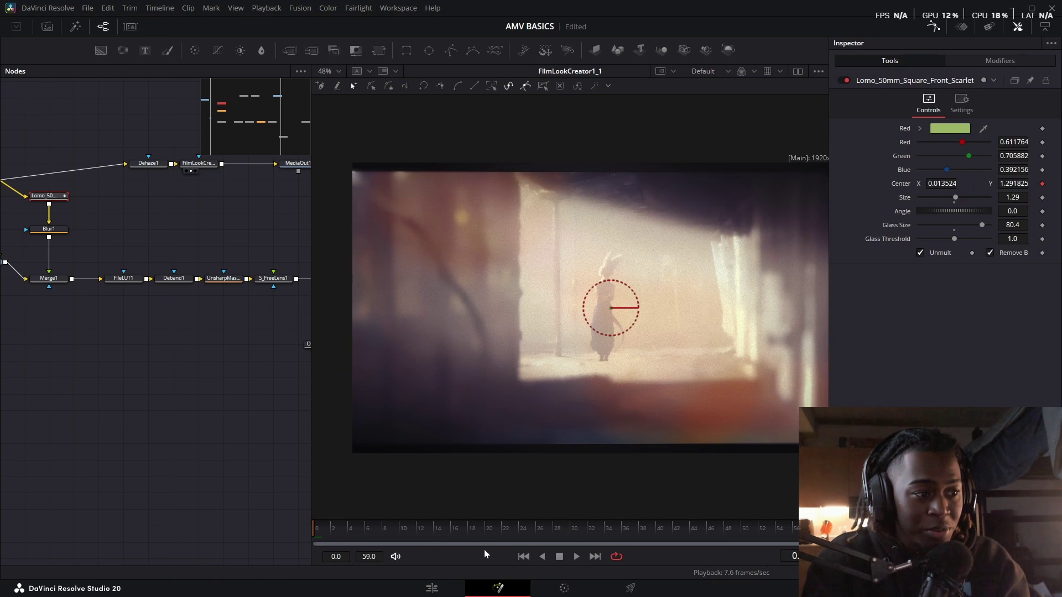
# Move the flare centre toward the character, then select and smooth its motion path
pyautogui.moveTo(375, 130); pyautogui.dragTo(336, 182)
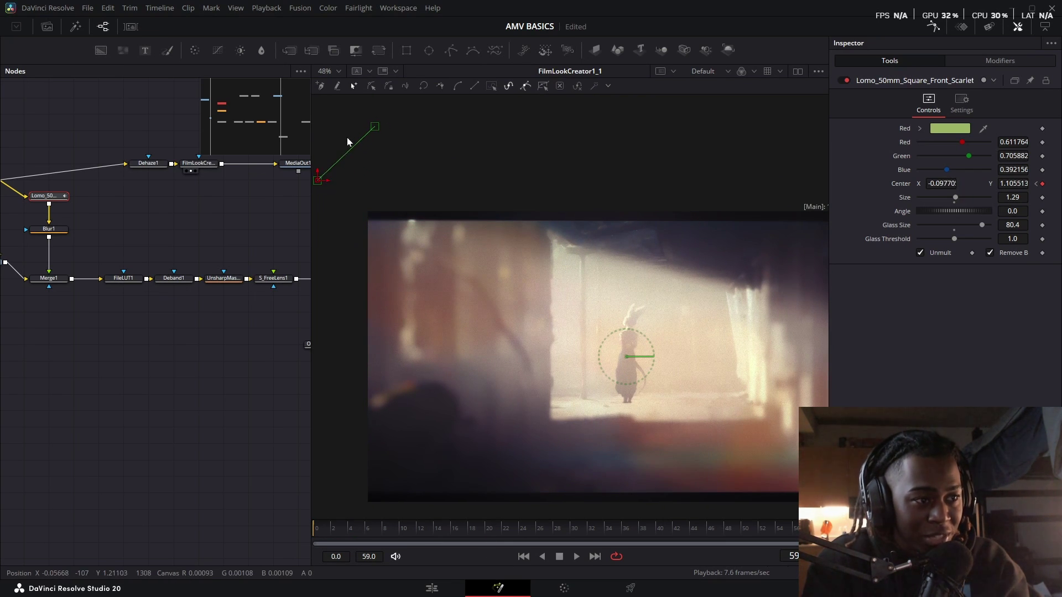
pyautogui.moveTo(354, 180); pyautogui.dragTo(478, 219)
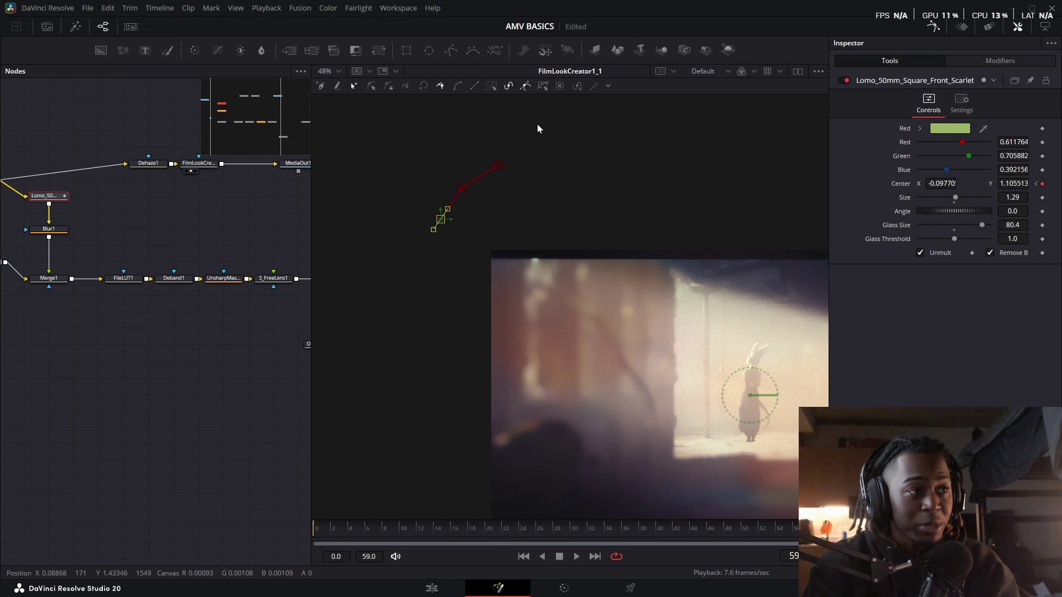
pyautogui.moveTo(538, 129); pyautogui.dragTo(338, 298)
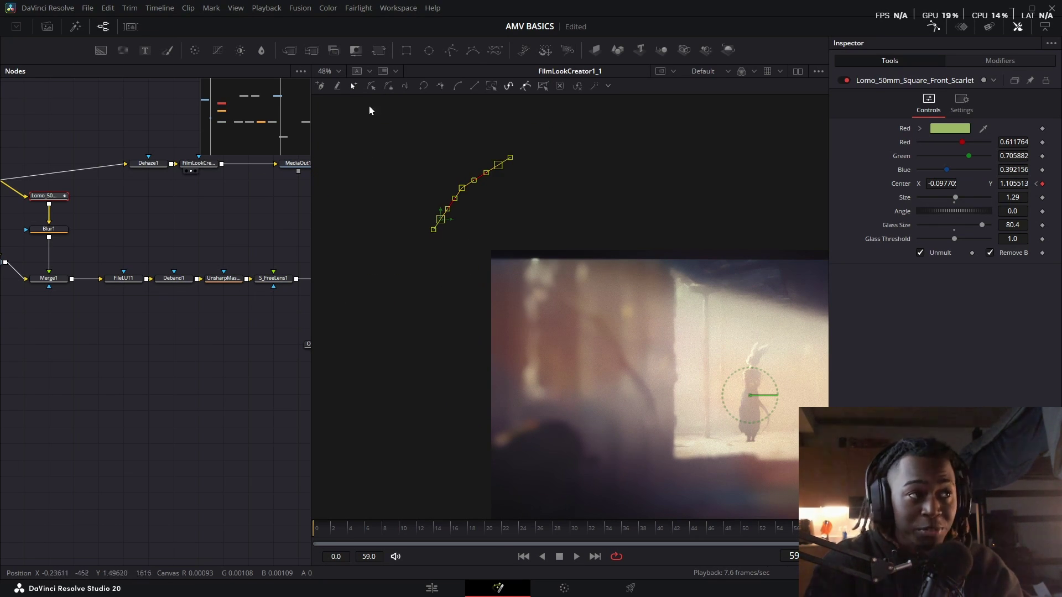
pyautogui.click(452, 88)
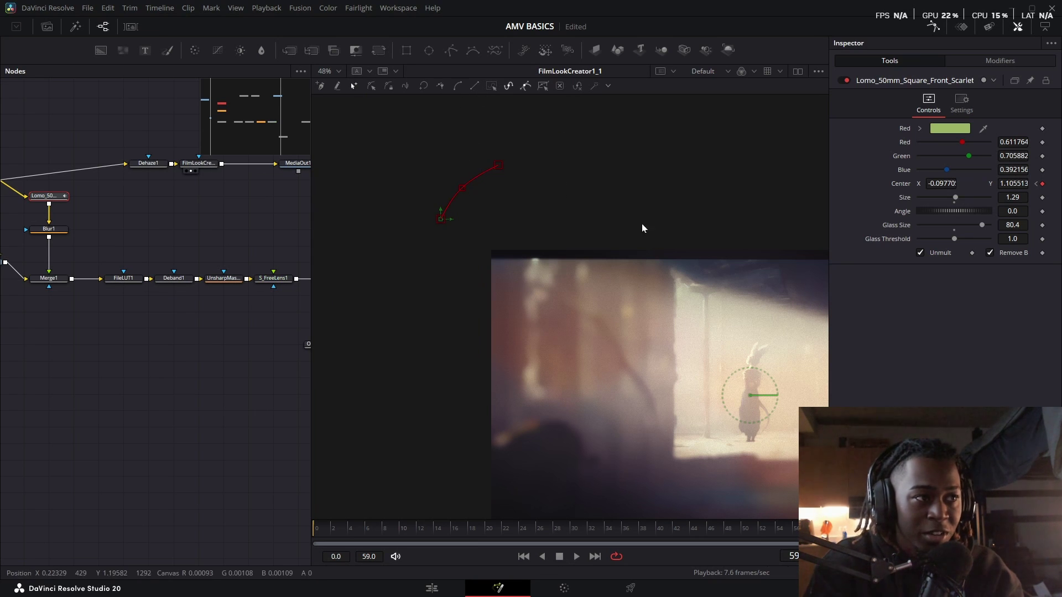
# Fit the image to the viewer and widen the viewer for playback
pyautogui.hotkey('ctrl', 'f')
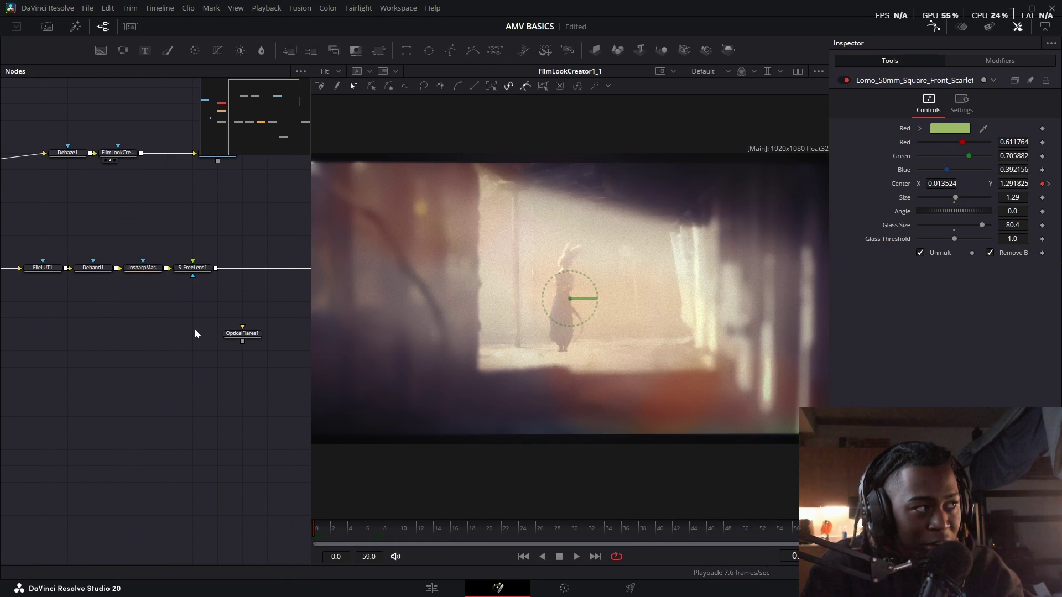
pyautogui.moveTo(310, 298); pyautogui.dragTo(148, 299)
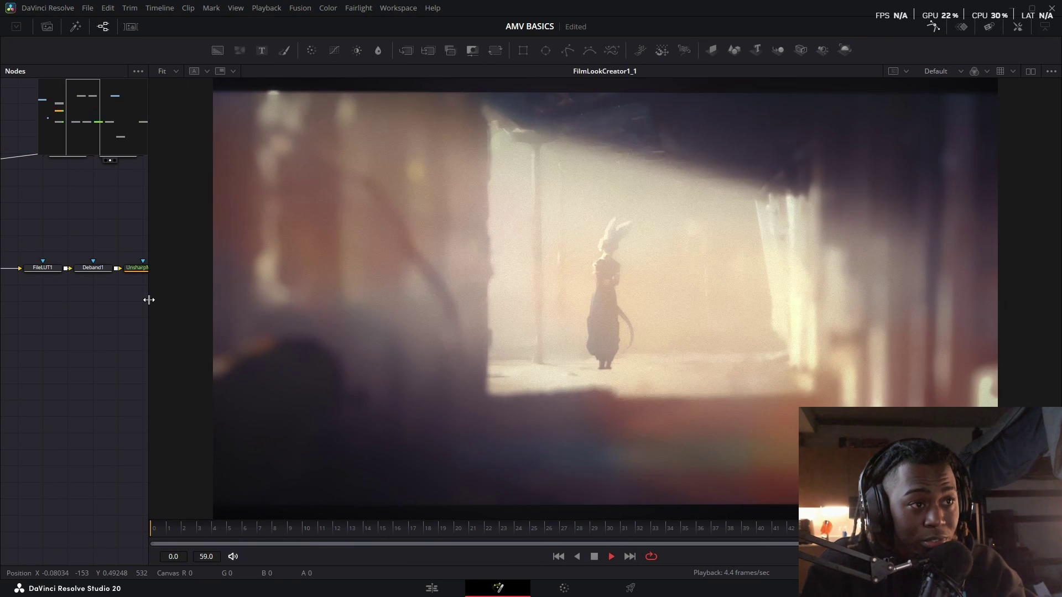